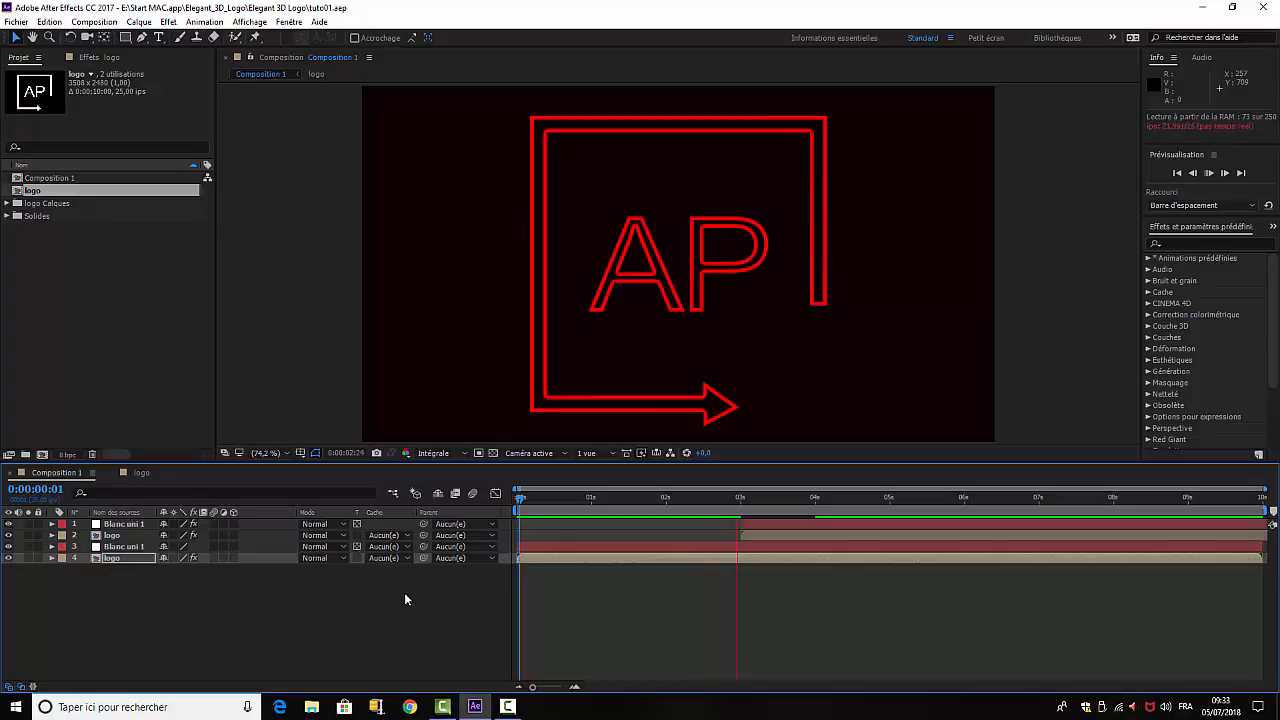
- Examine the Vegas outline and red fill of the logo layers in Composition 1, including the lower logo layer's effects and keyframes
click(142, 473)
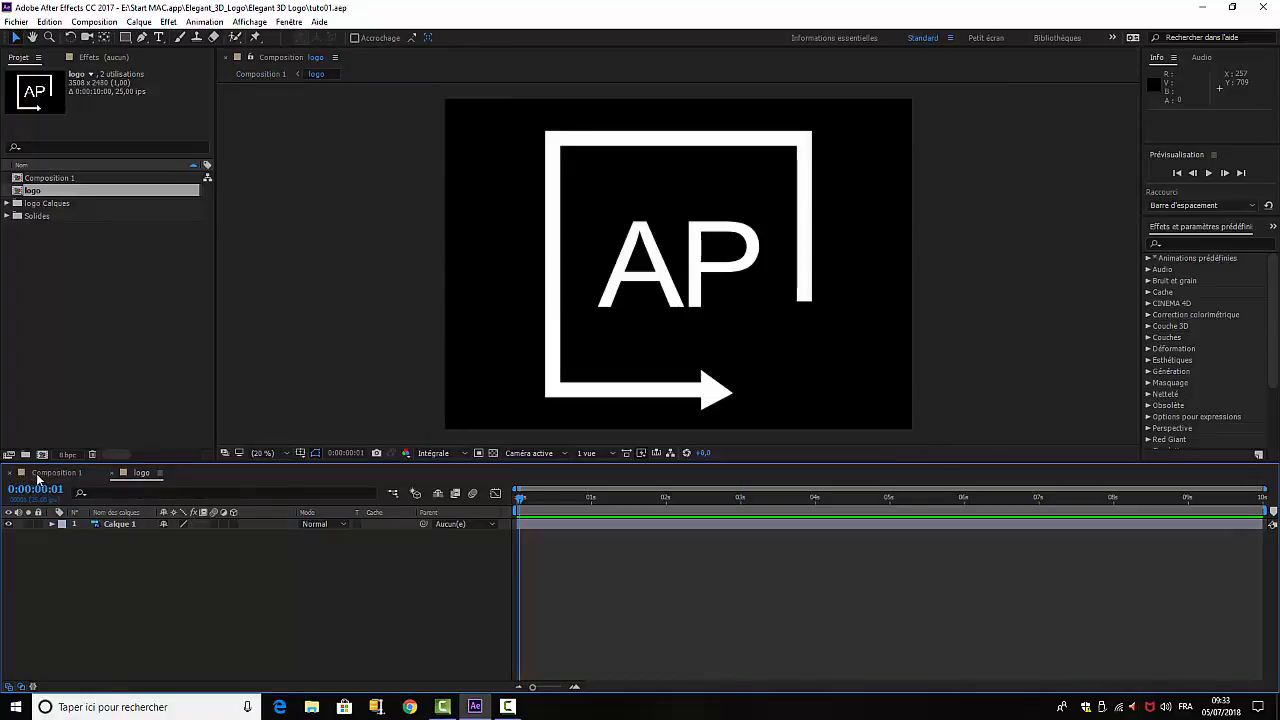
click(55, 473)
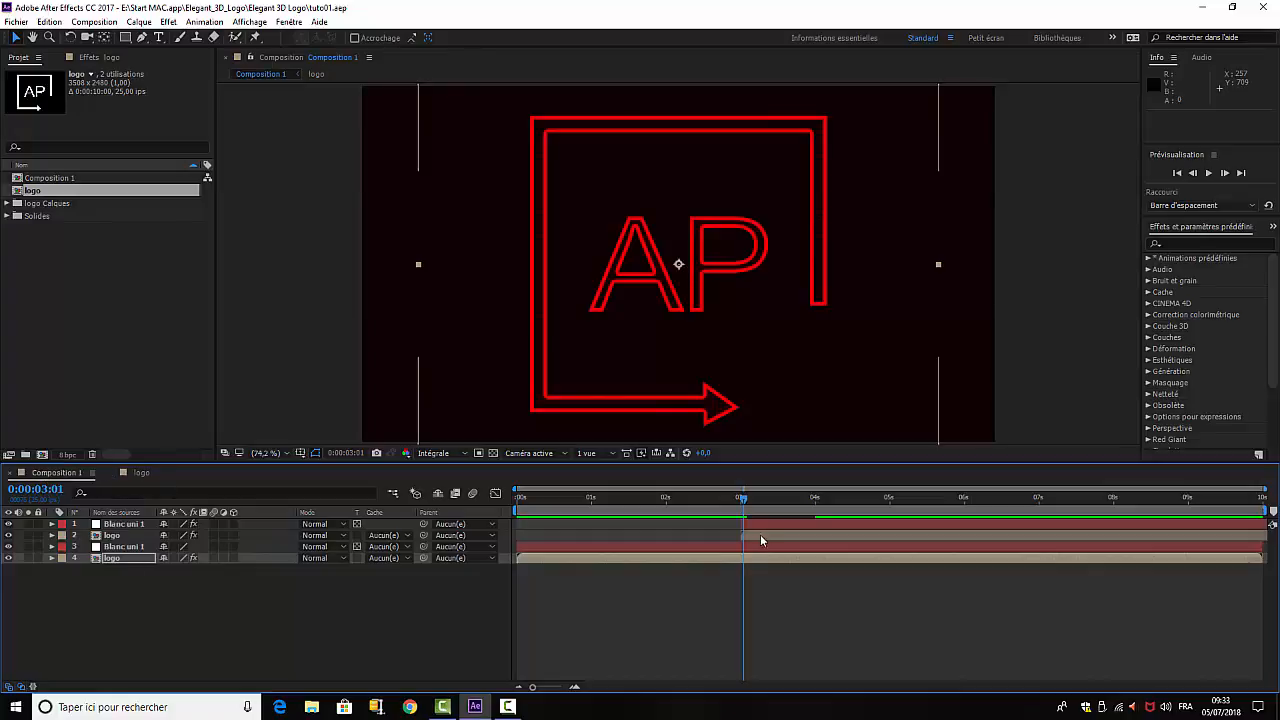
click(52, 558)
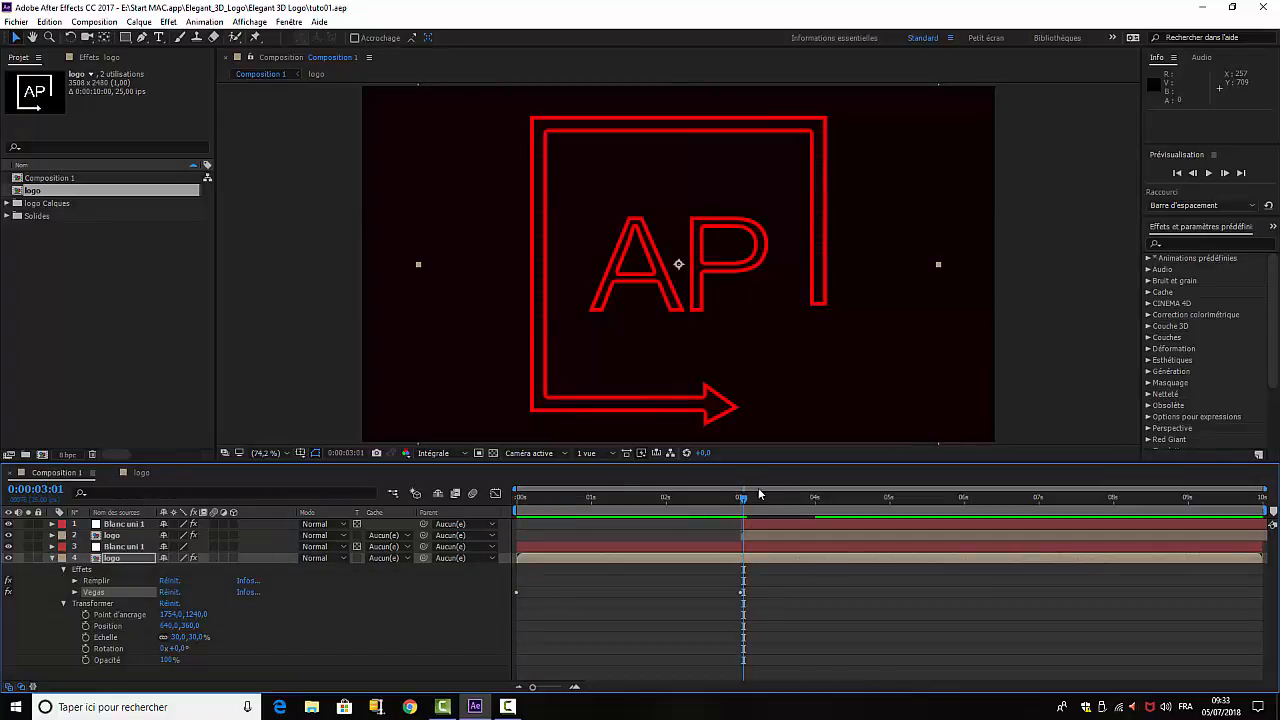
mouse_move(736, 500)
mouse_down()
mouse_move(548, 510)
mouse_move(671, 519)
mouse_up()
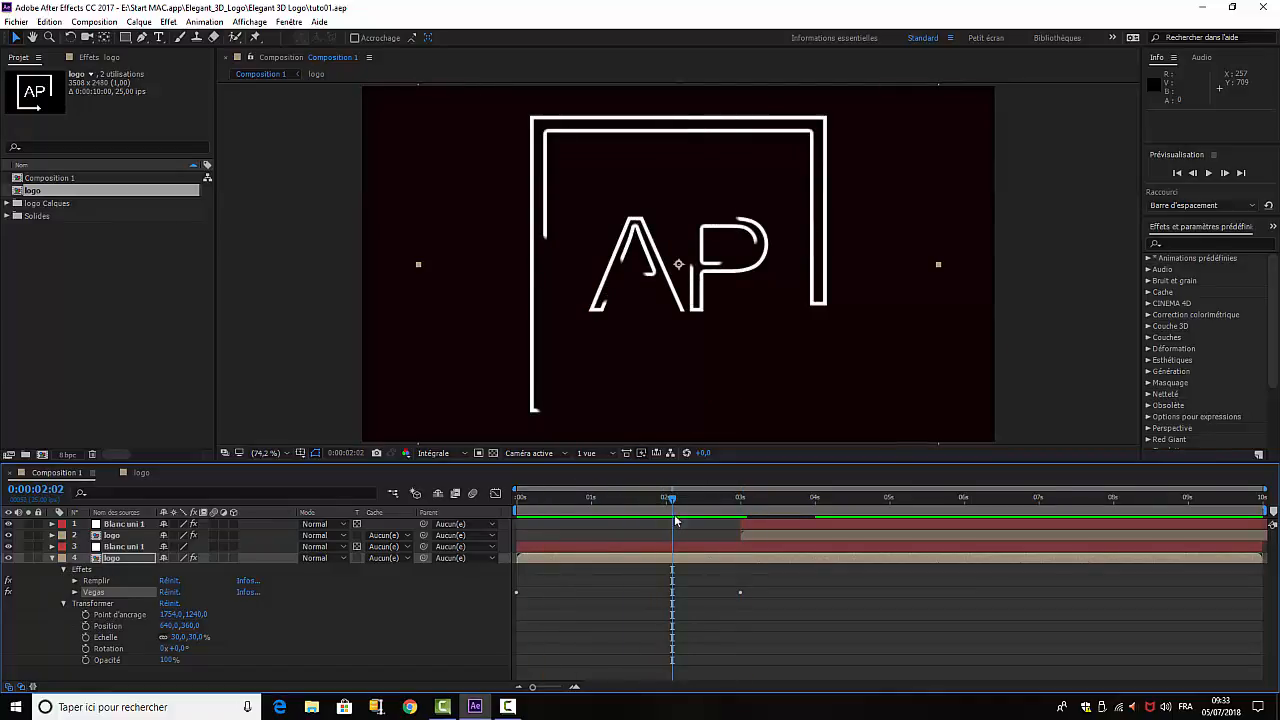
drag(675, 500, 782, 521)
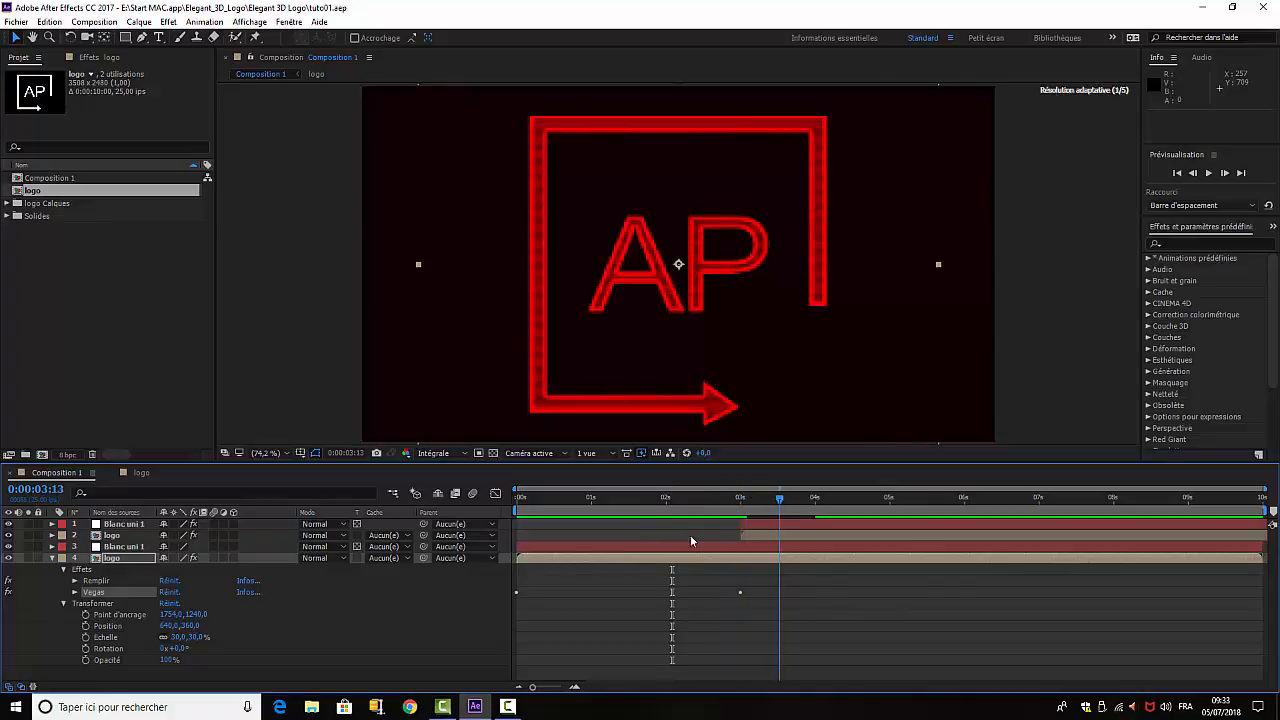
click(115, 535)
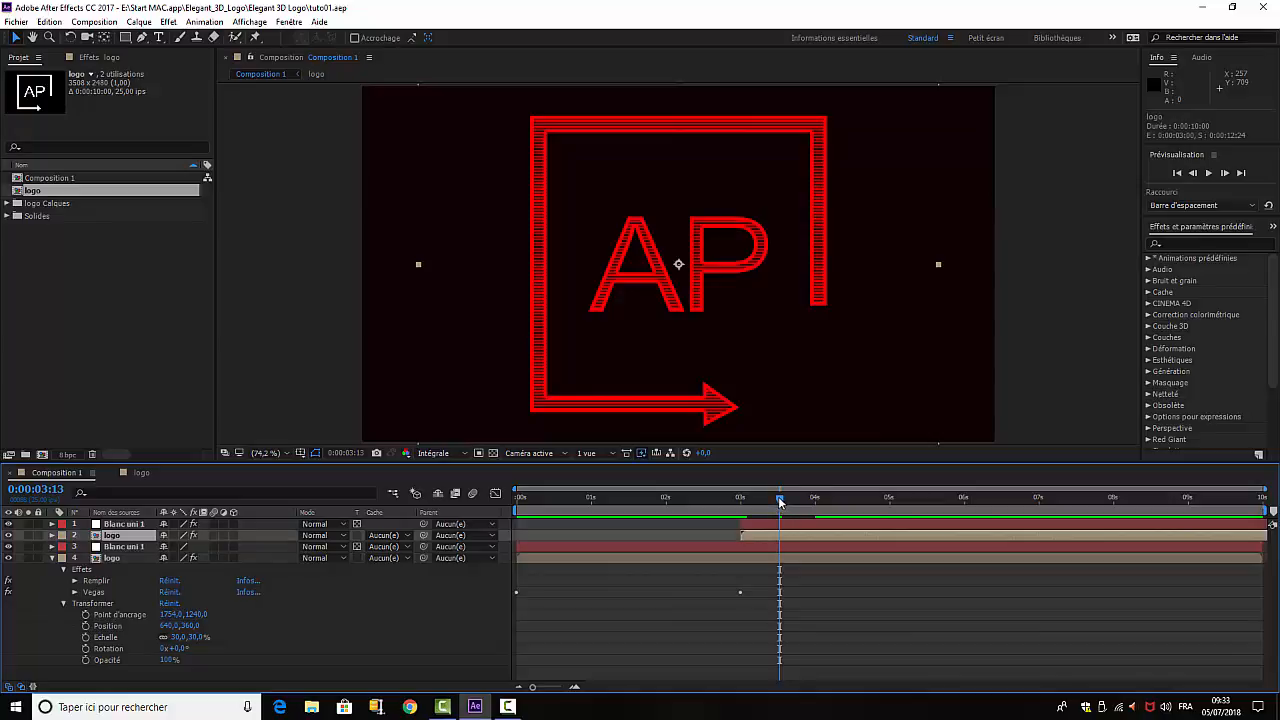
drag(780, 502, 657, 503)
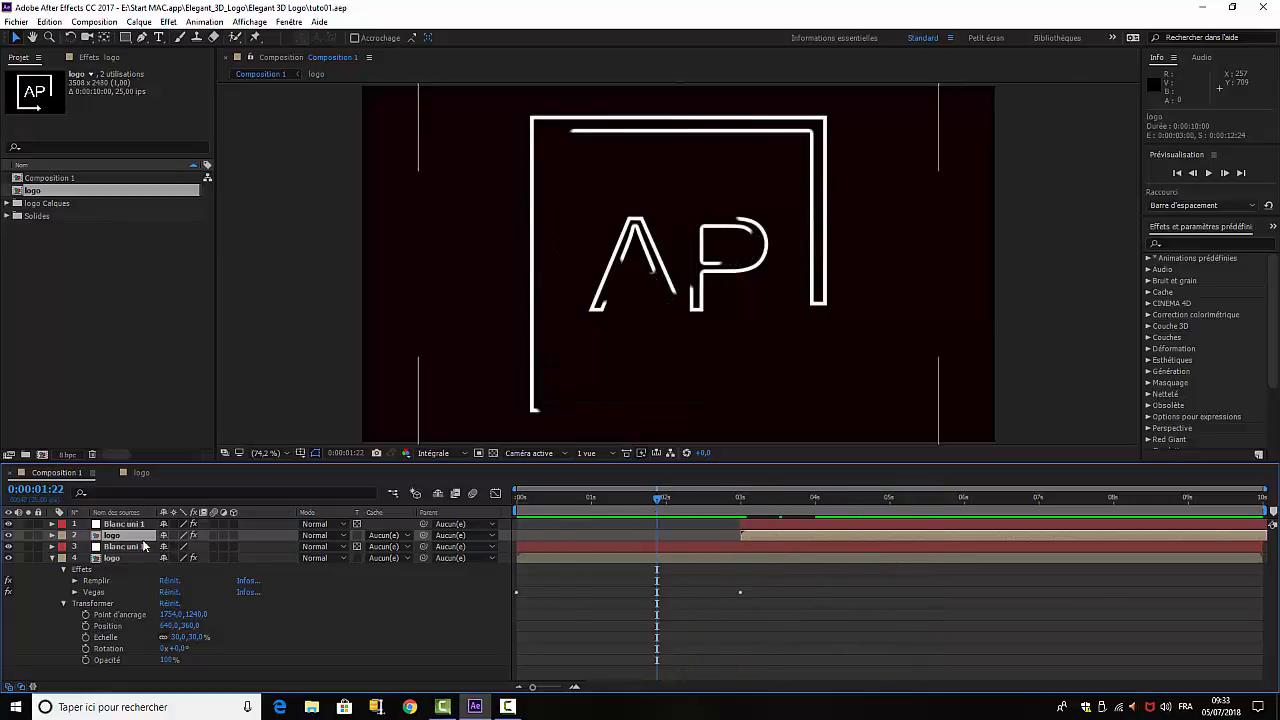
- Compare the source logo composition with its animation in Composition 1, previewing from the outline drawing to the filled logo at four seconds
click(151, 474)
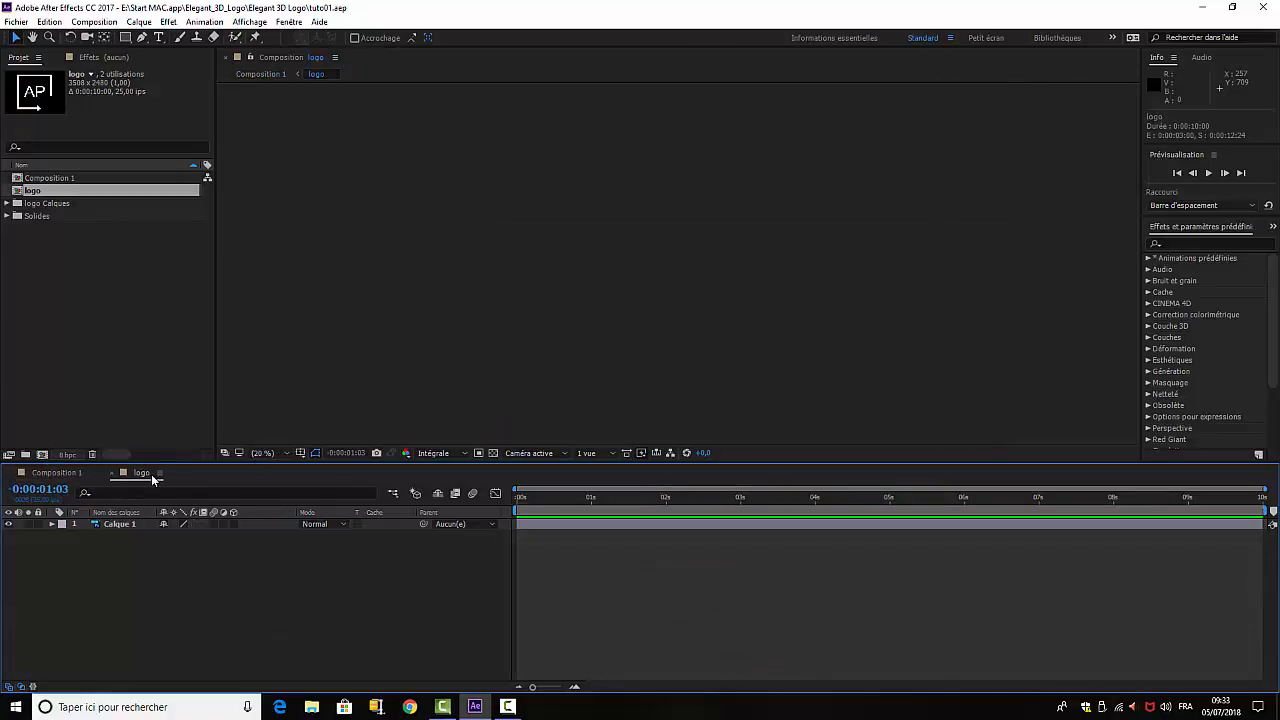
click(564, 497)
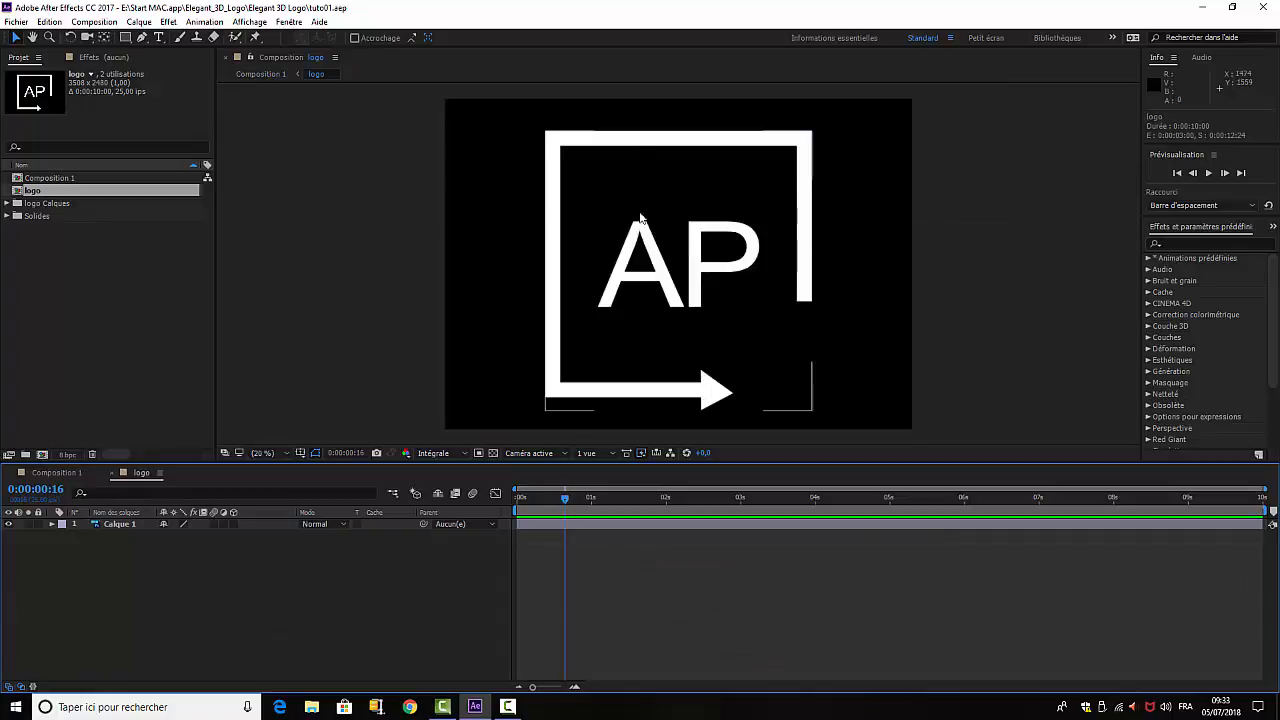
drag(565, 498, 7, 546)
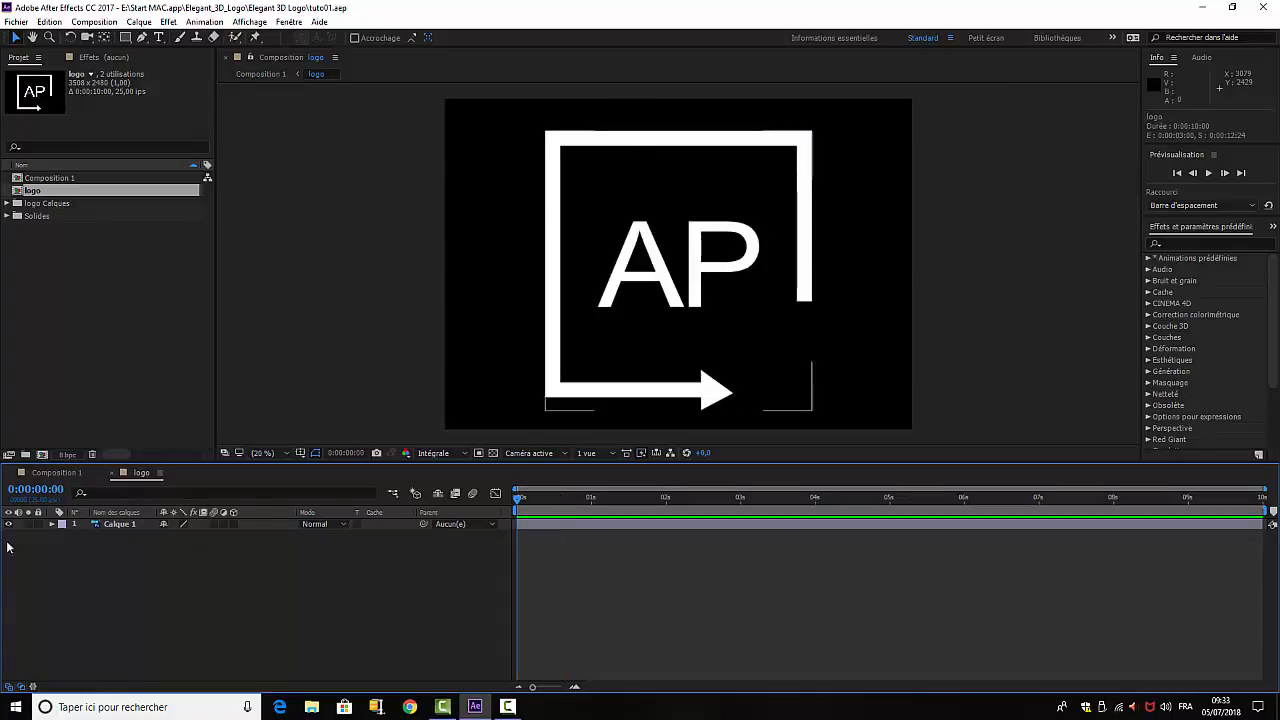
click(38, 472)
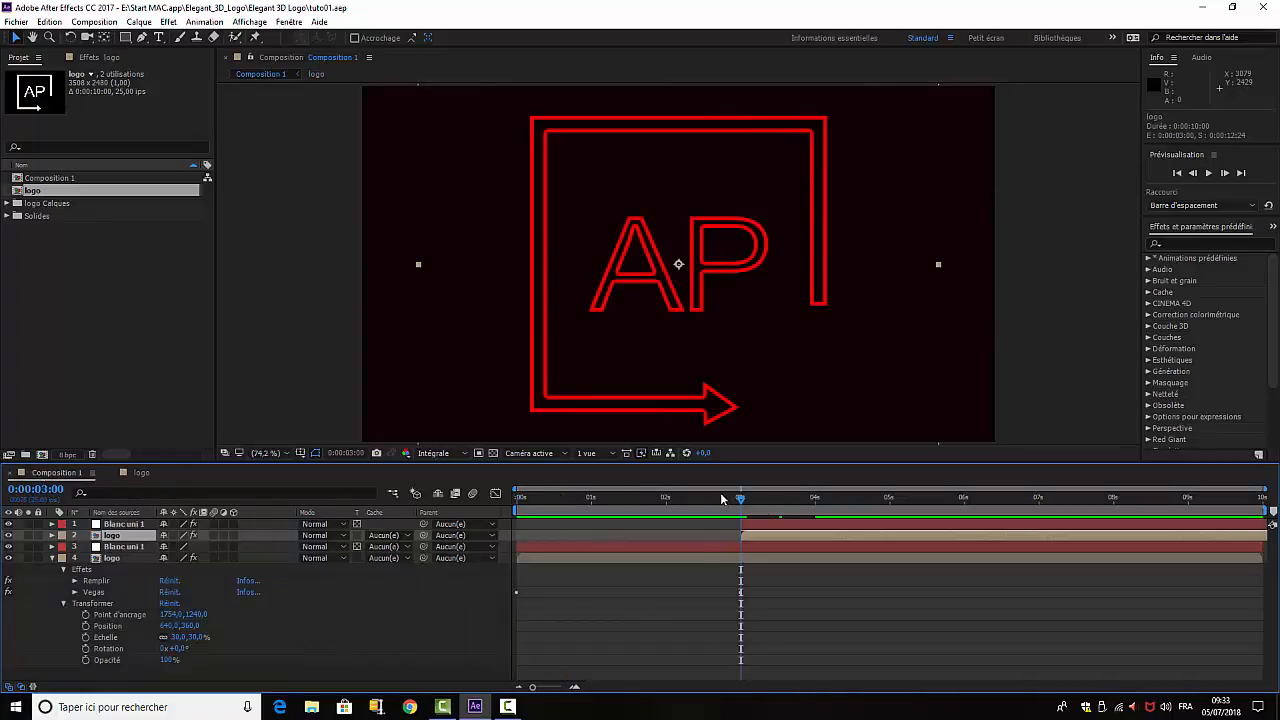
mouse_move(743, 502)
mouse_down()
mouse_move(598, 518)
mouse_move(677, 524)
mouse_move(589, 522)
mouse_move(689, 528)
mouse_up()
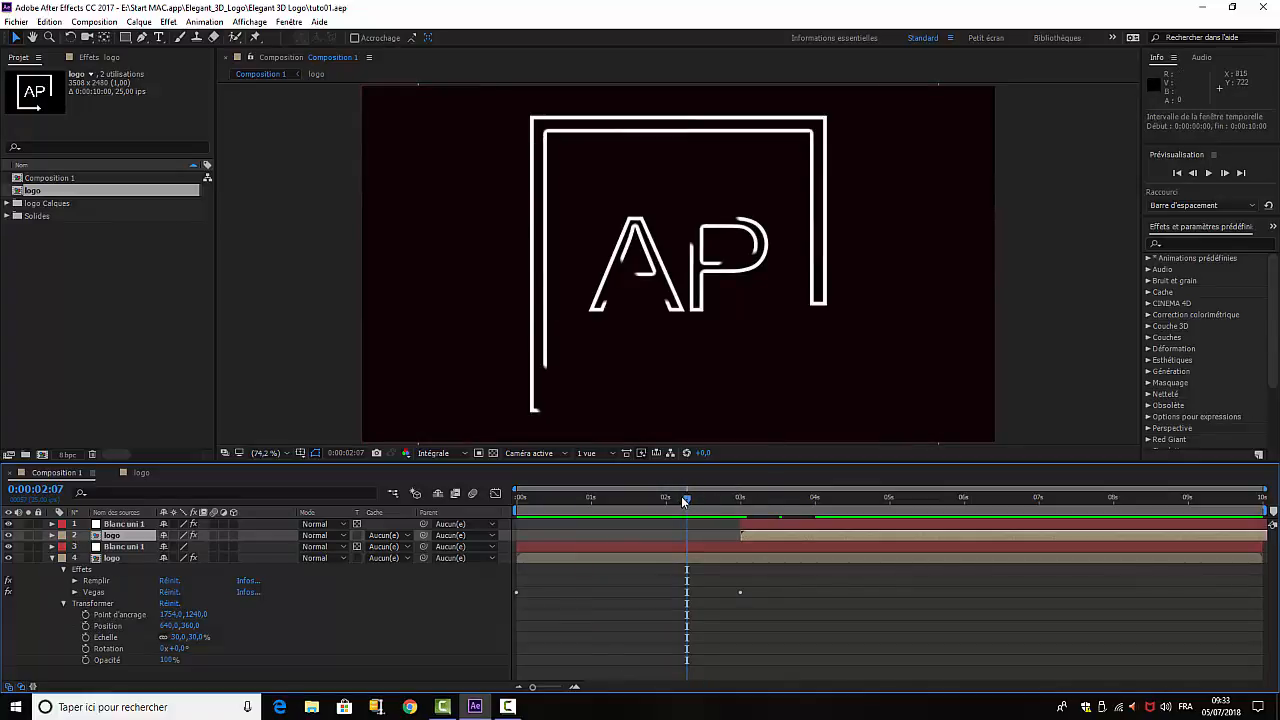
mouse_move(690, 500)
mouse_down()
mouse_move(829, 518)
mouse_move(565, 517)
mouse_move(820, 527)
mouse_up()
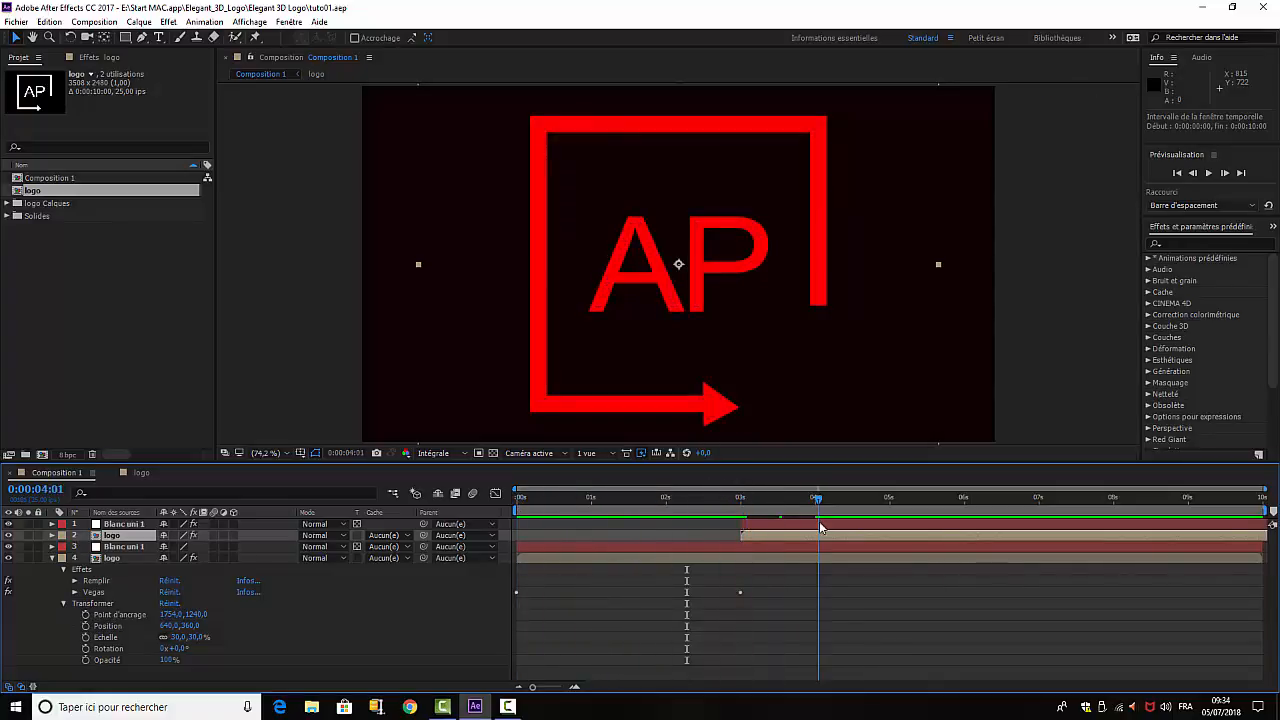
key(Page_Up)
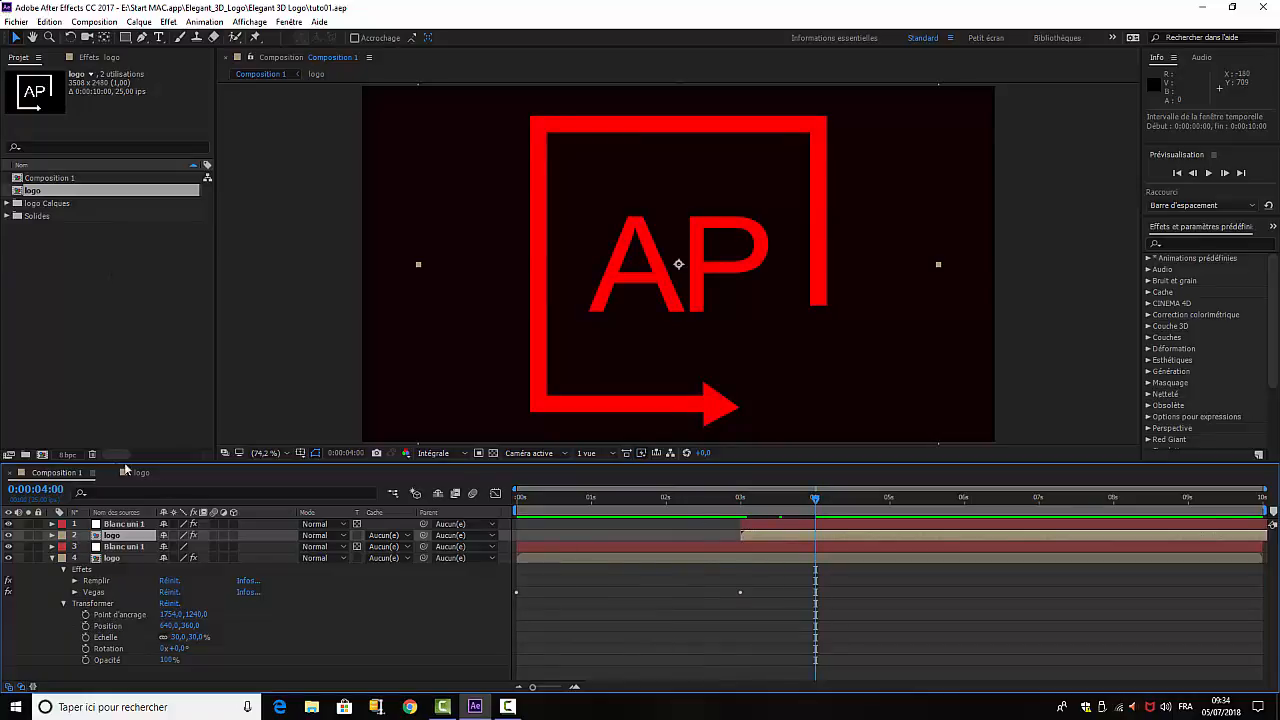
- Rename the project item Composition 1 as "logo vegas"
click(40, 178)
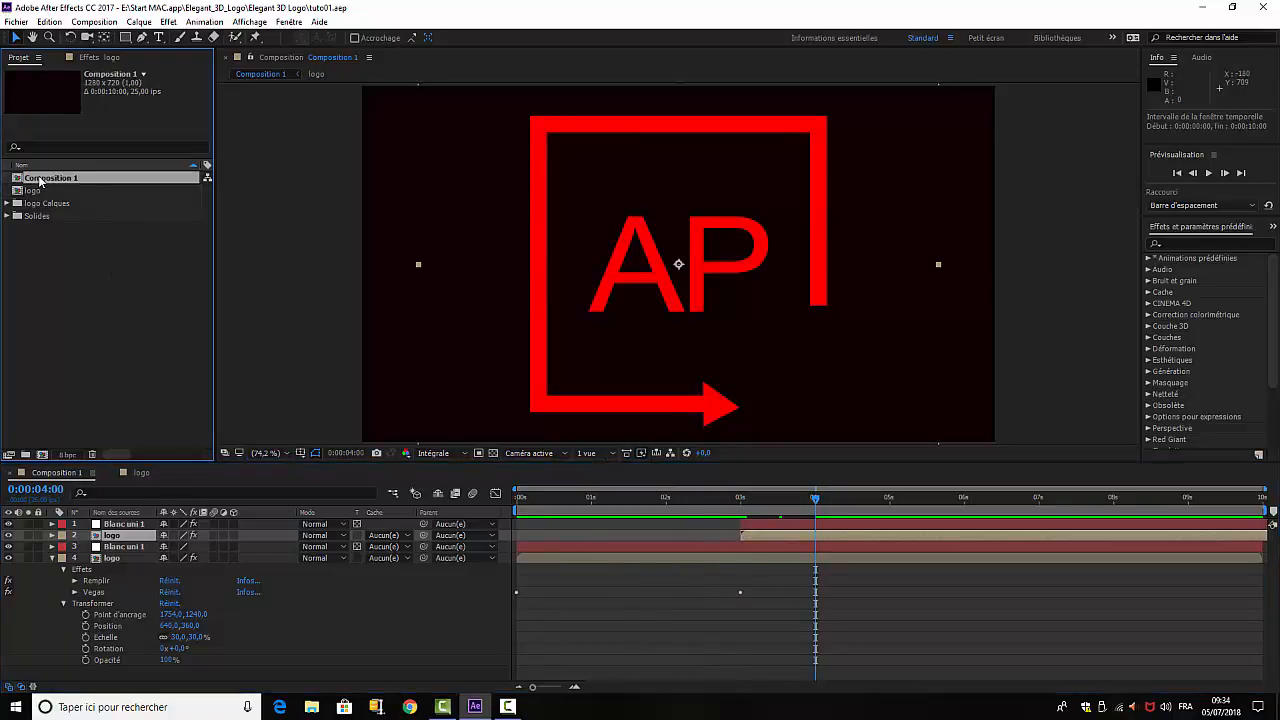
right_click(40, 180)
click(86, 376)
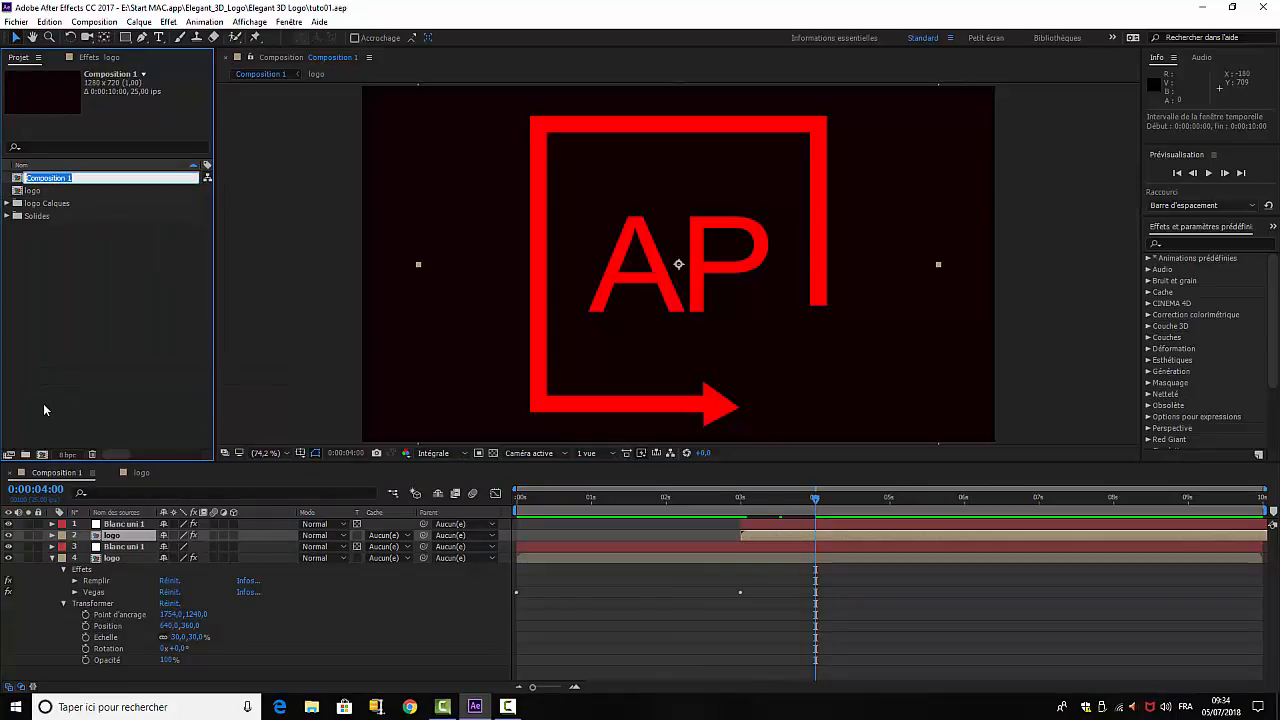
key(BackSpace)
text(logo vegas)
key(Return)
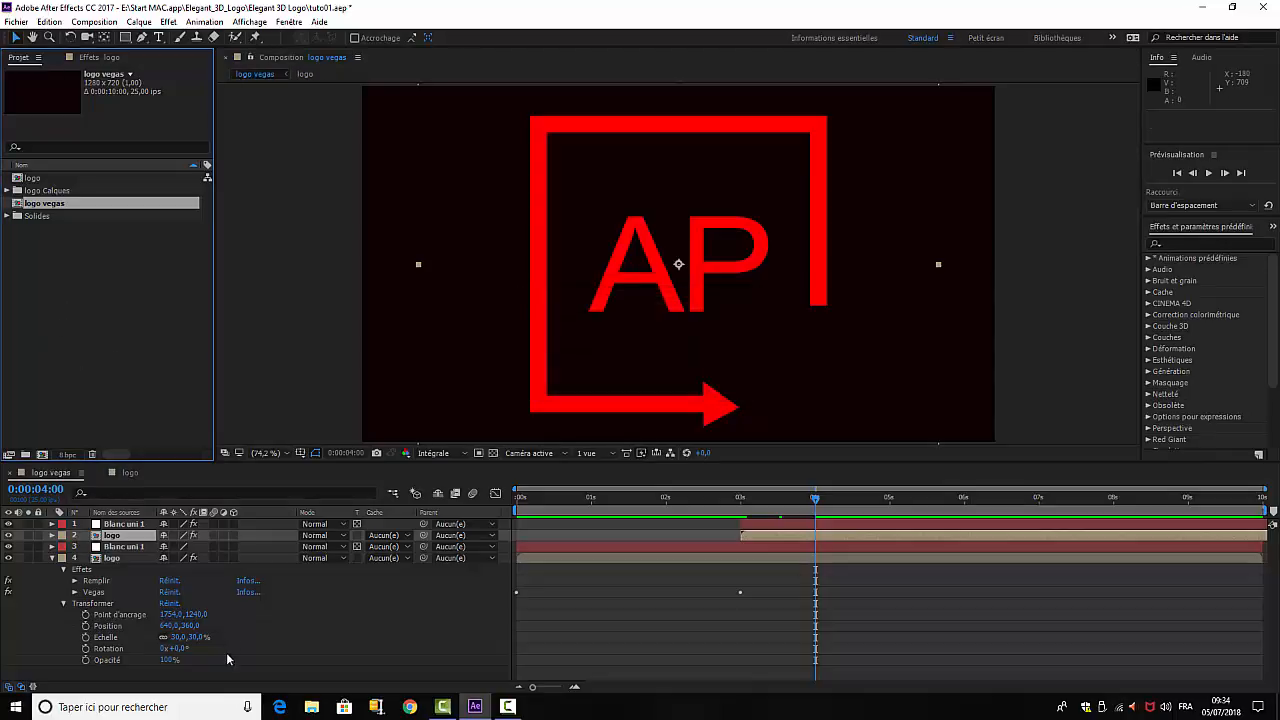
- Create a new composition with the HDV/HDTV 720 25 preset at 1280 x 720 px, 25 fps and a duration of 0:00:10:00
click(92, 22)
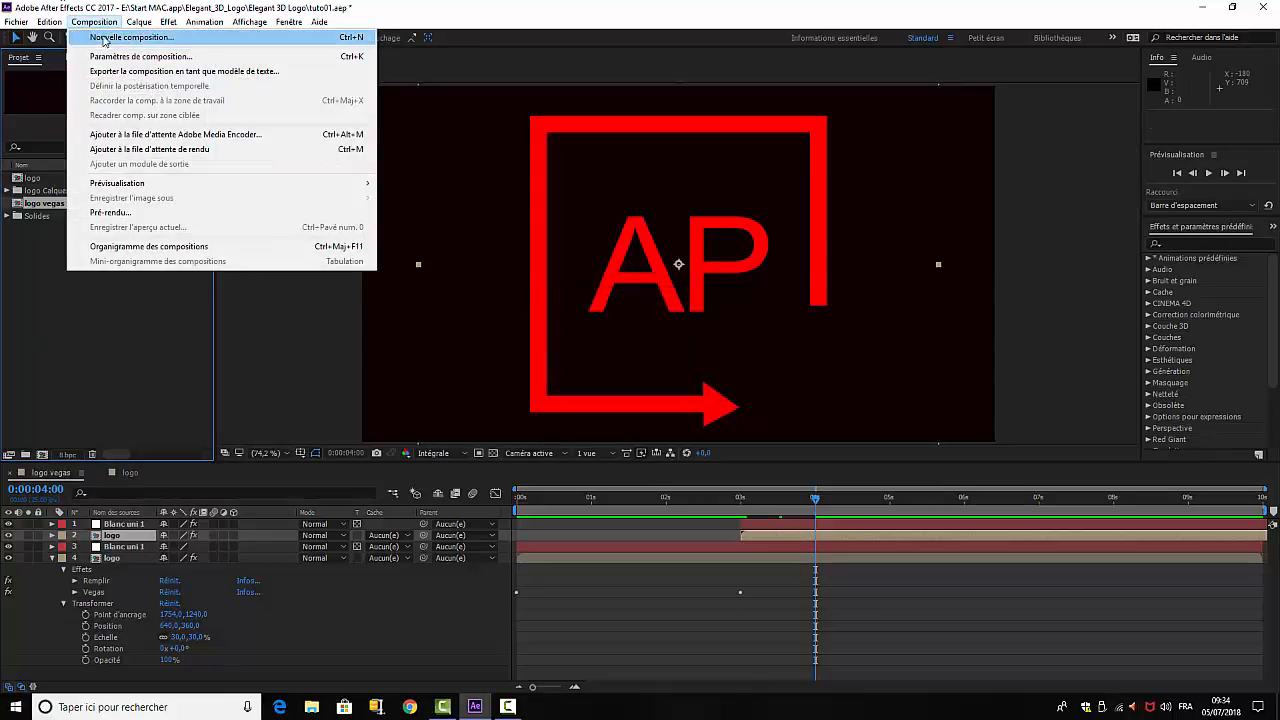
click(110, 34)
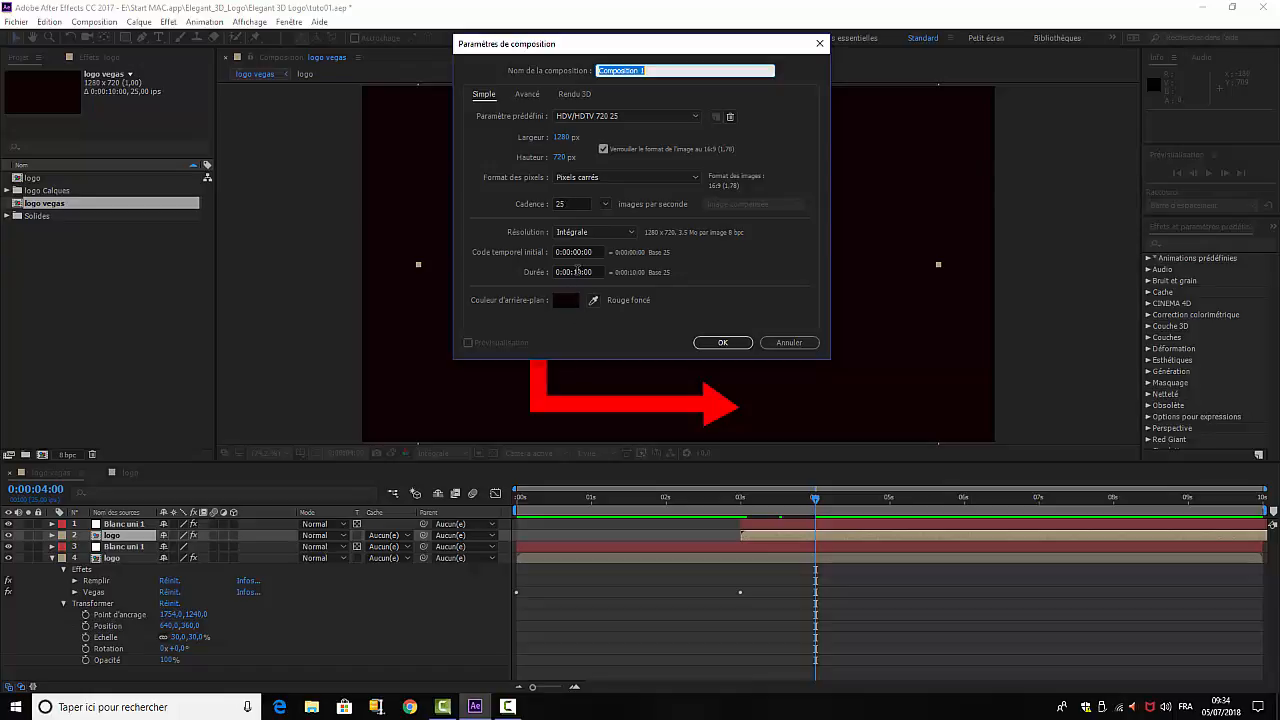
click(722, 343)
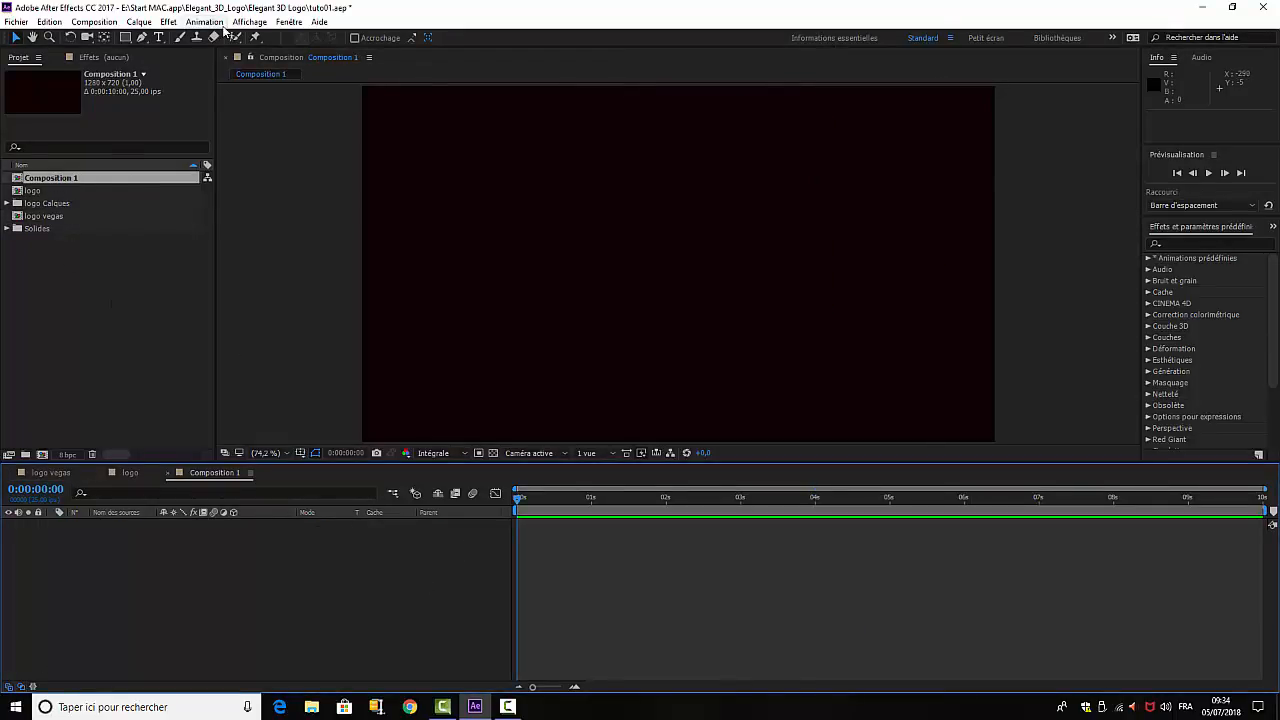
- Create a 1280 x 720 px grey solid in the new composition and place the logo vegas composition above it
click(146, 22)
mouse_move(156, 37)
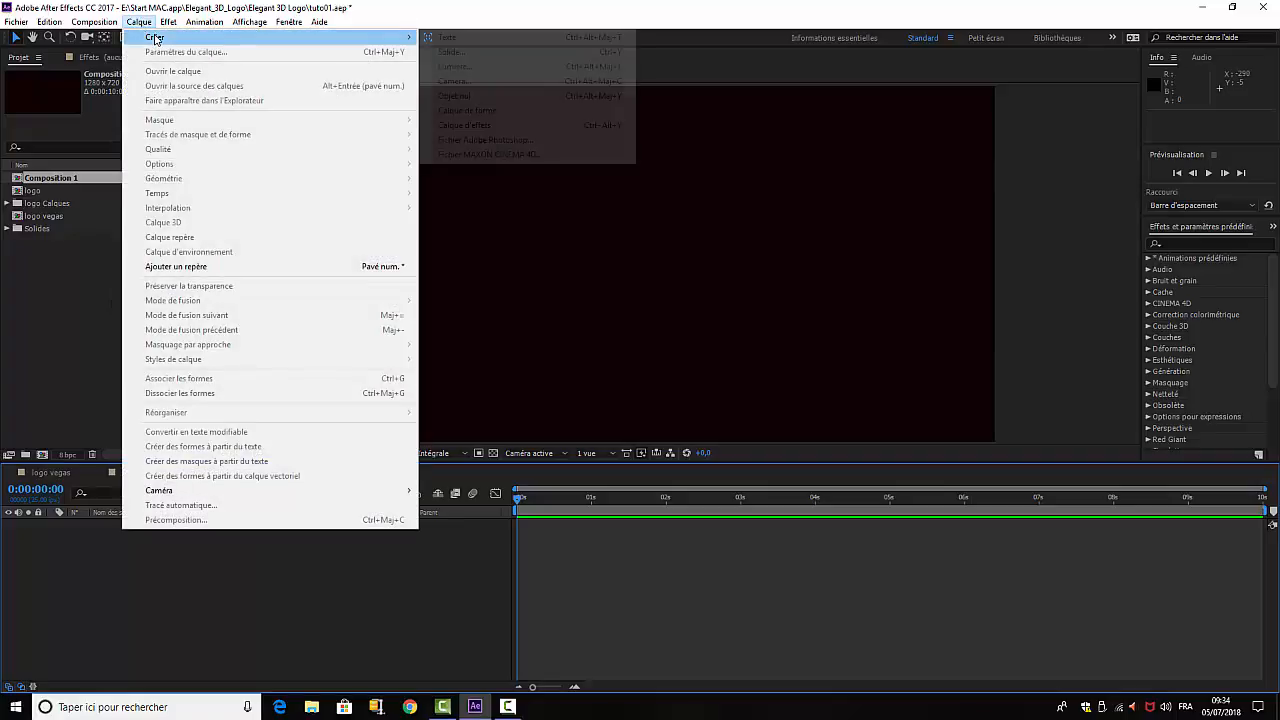
click(453, 52)
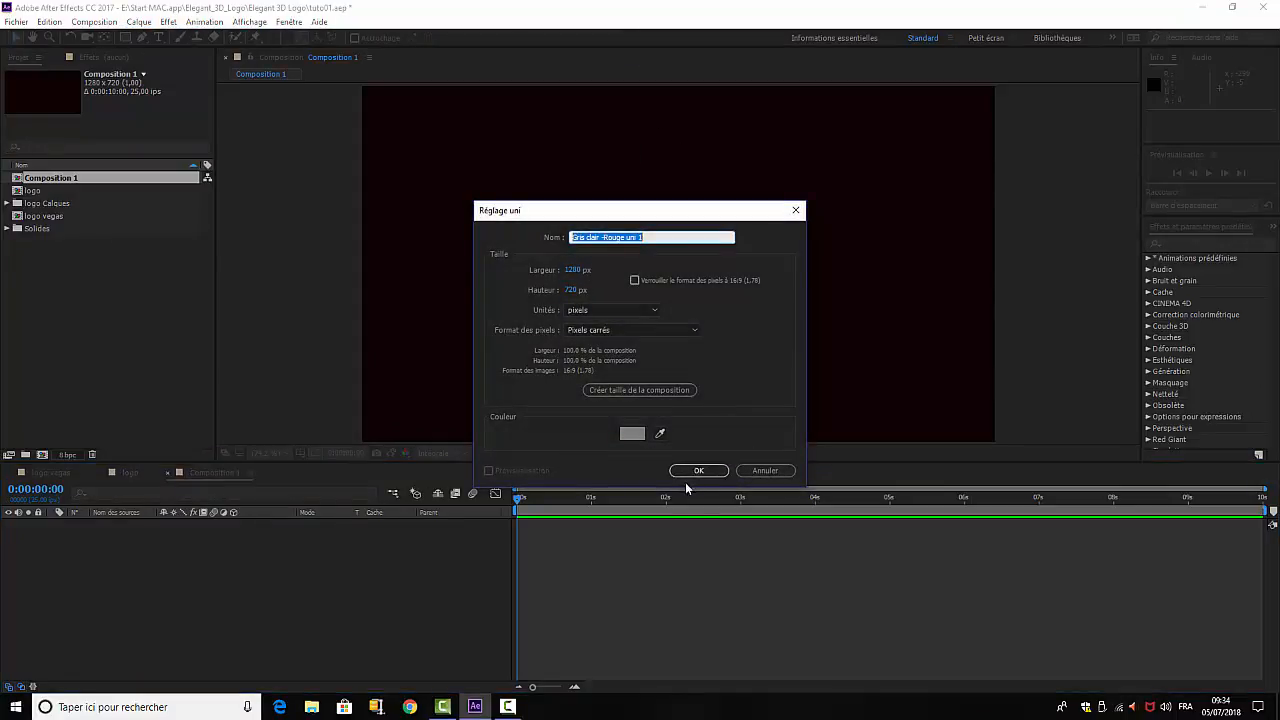
click(698, 472)
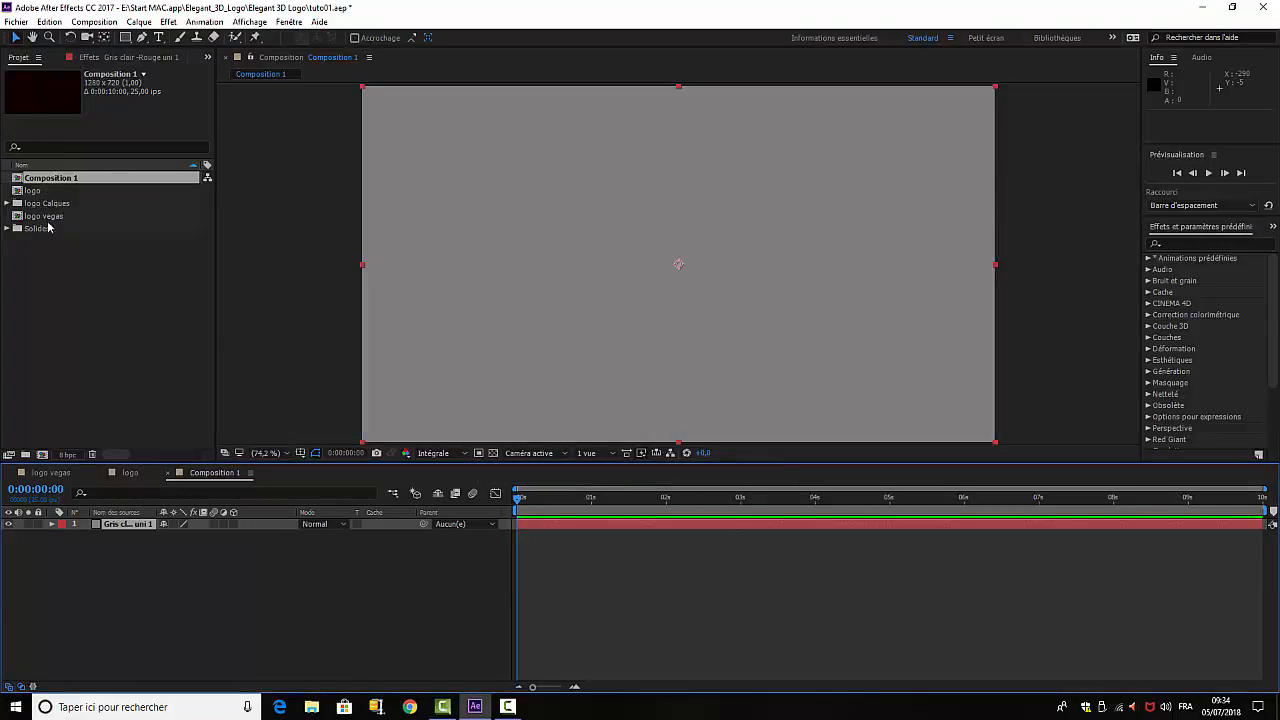
drag(42, 222, 117, 545)
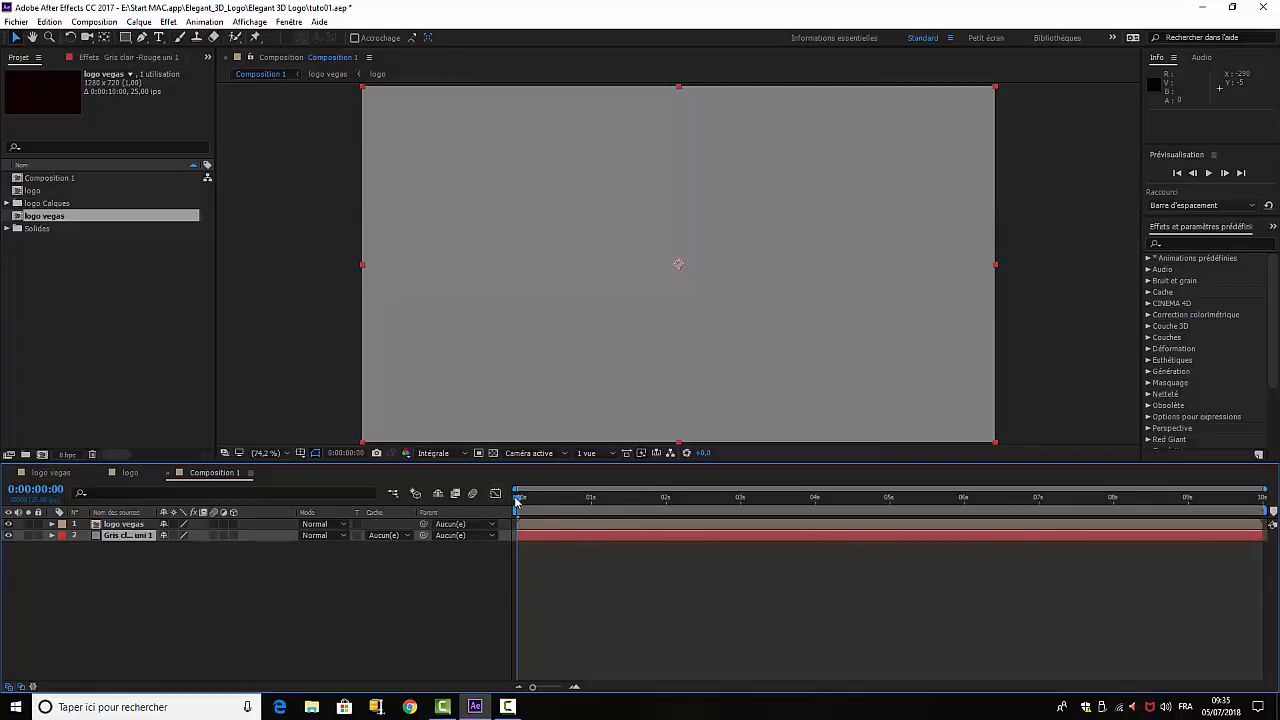
drag(517, 501, 584, 513)
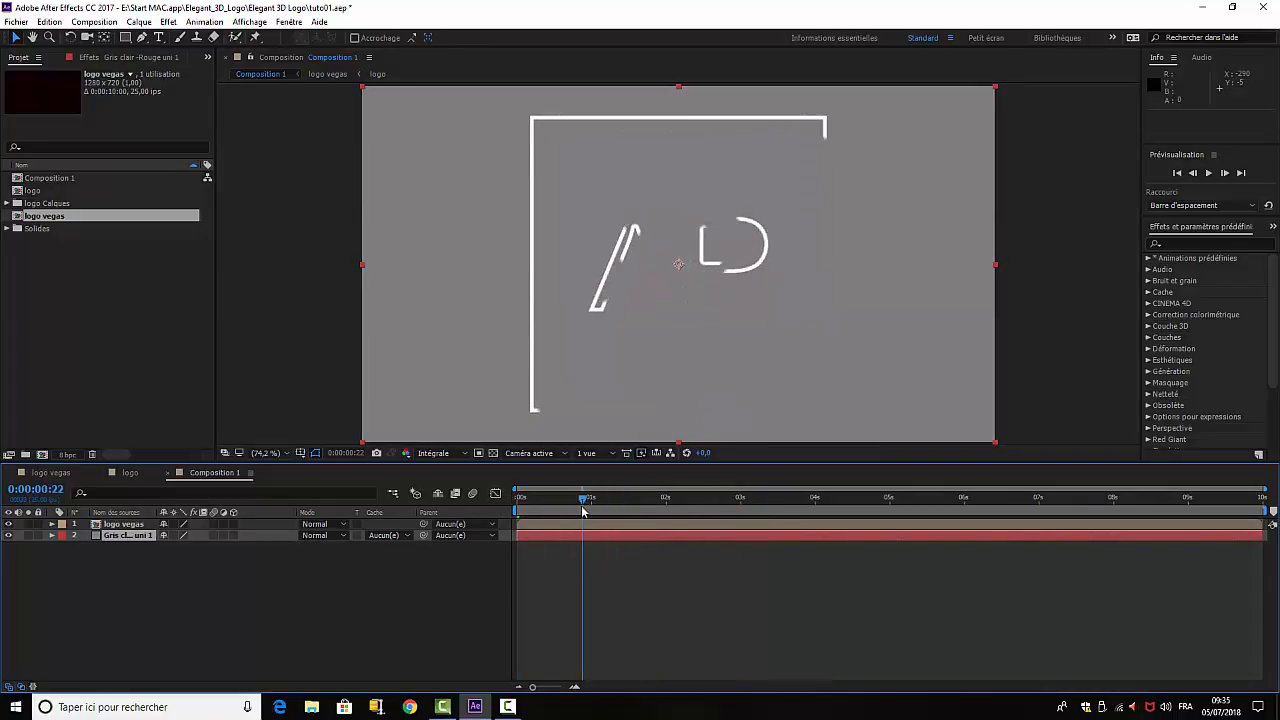
- Apply the Bevel and Emboss (Biseautage et estampage) layer style to the logo vegas layer
click(122, 524)
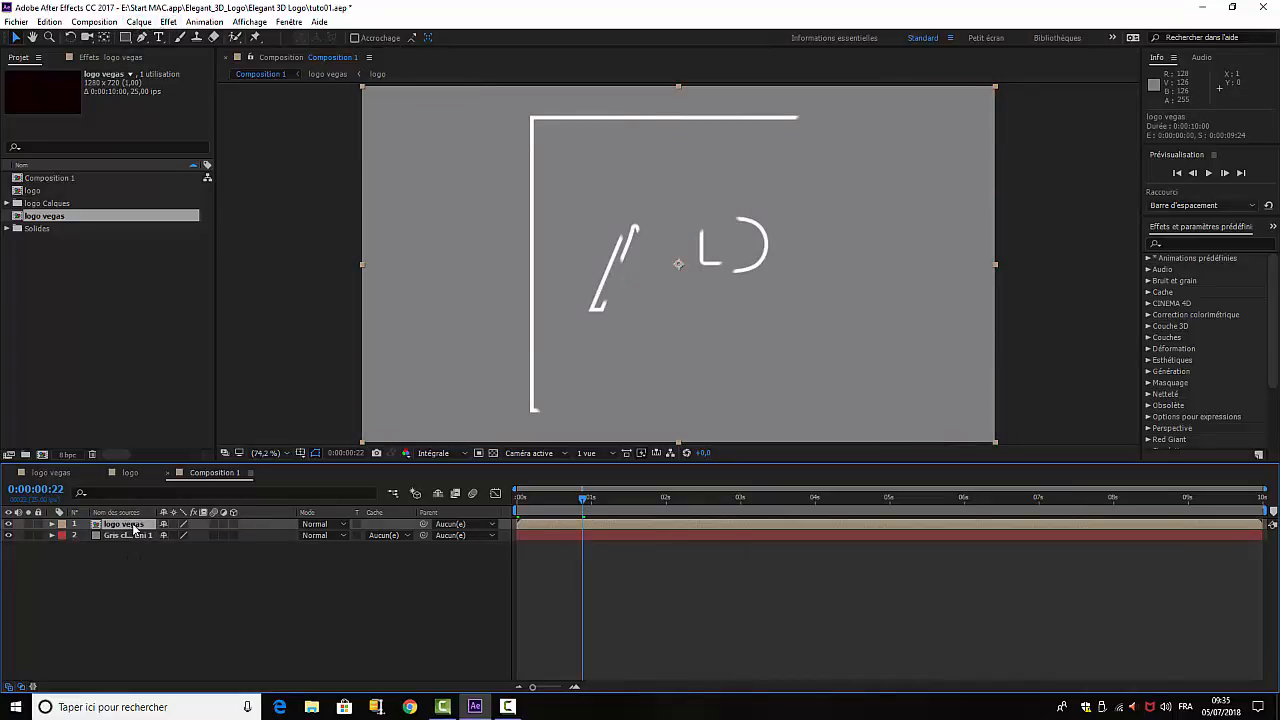
click(139, 21)
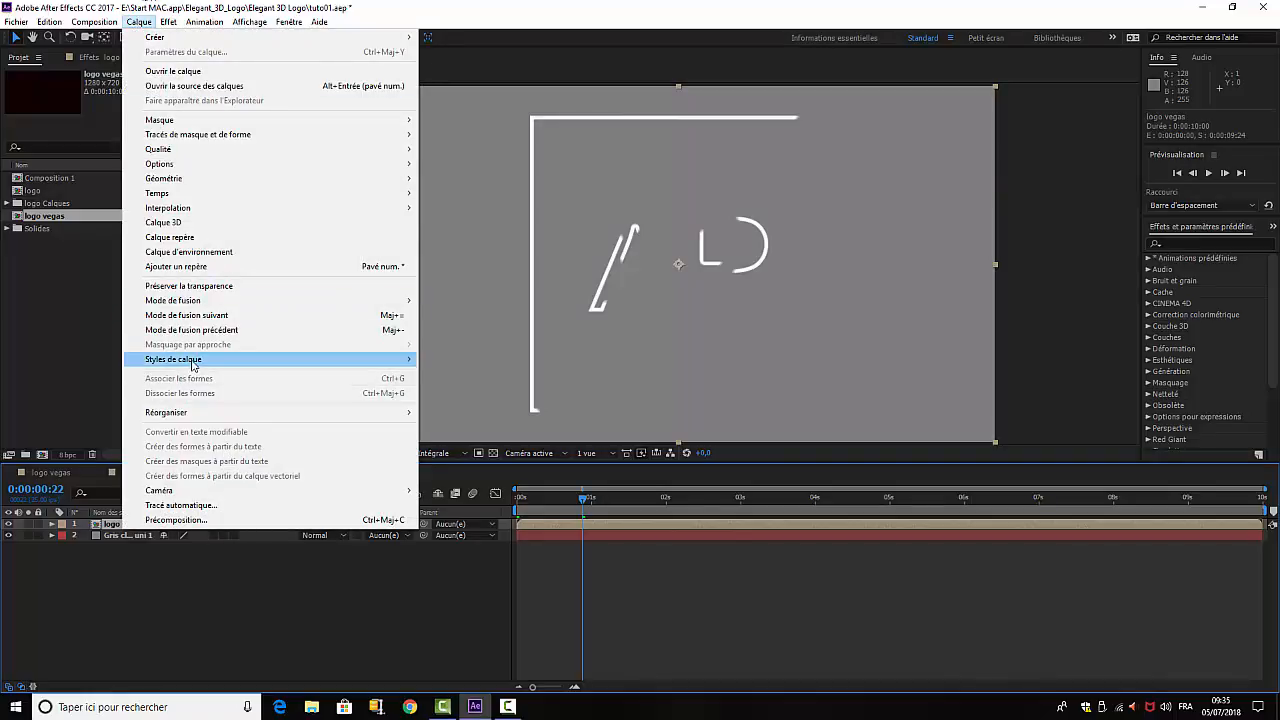
mouse_move(310, 360)
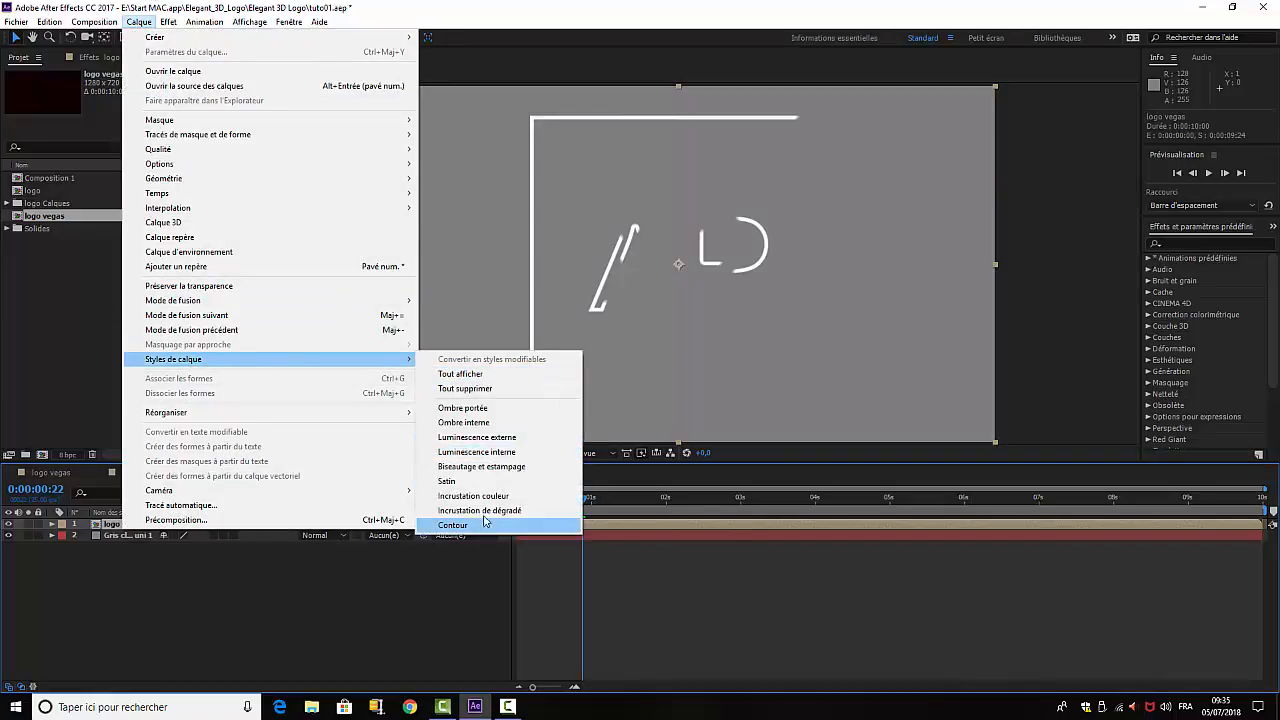
click(475, 467)
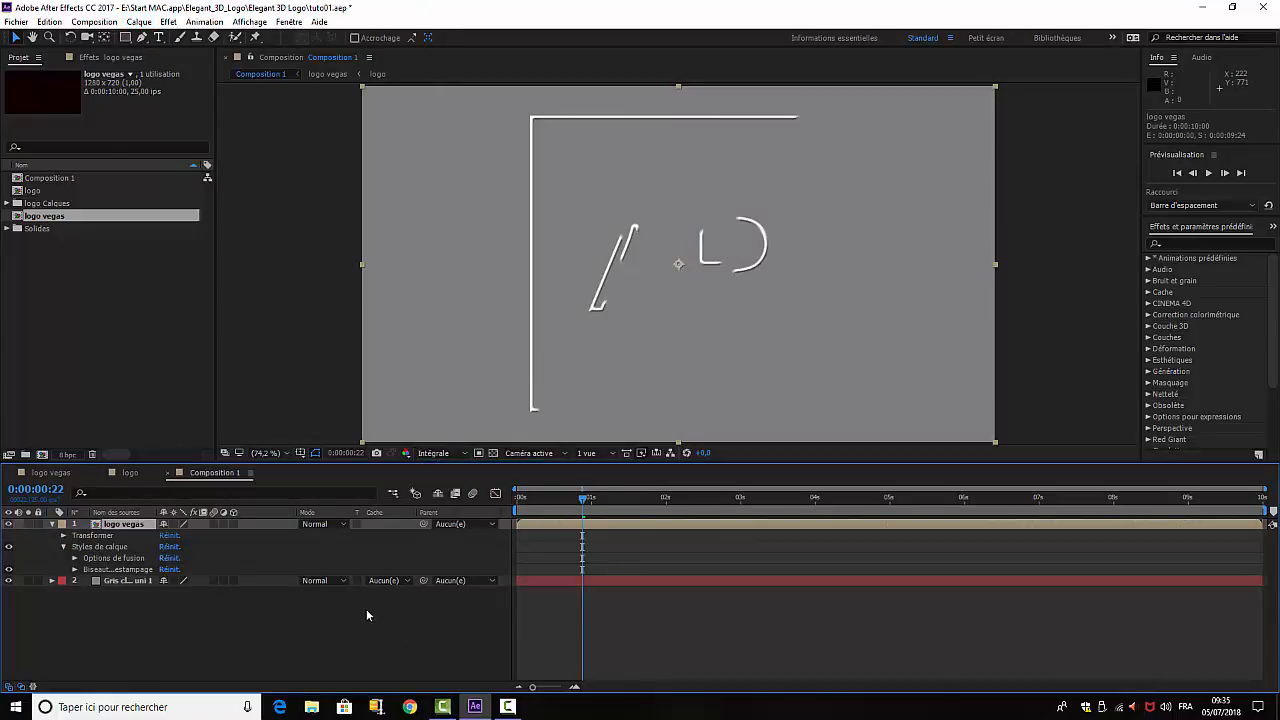
- Set the technique of the logo vegas layer's bevel to Ciselage marqué
click(75, 569)
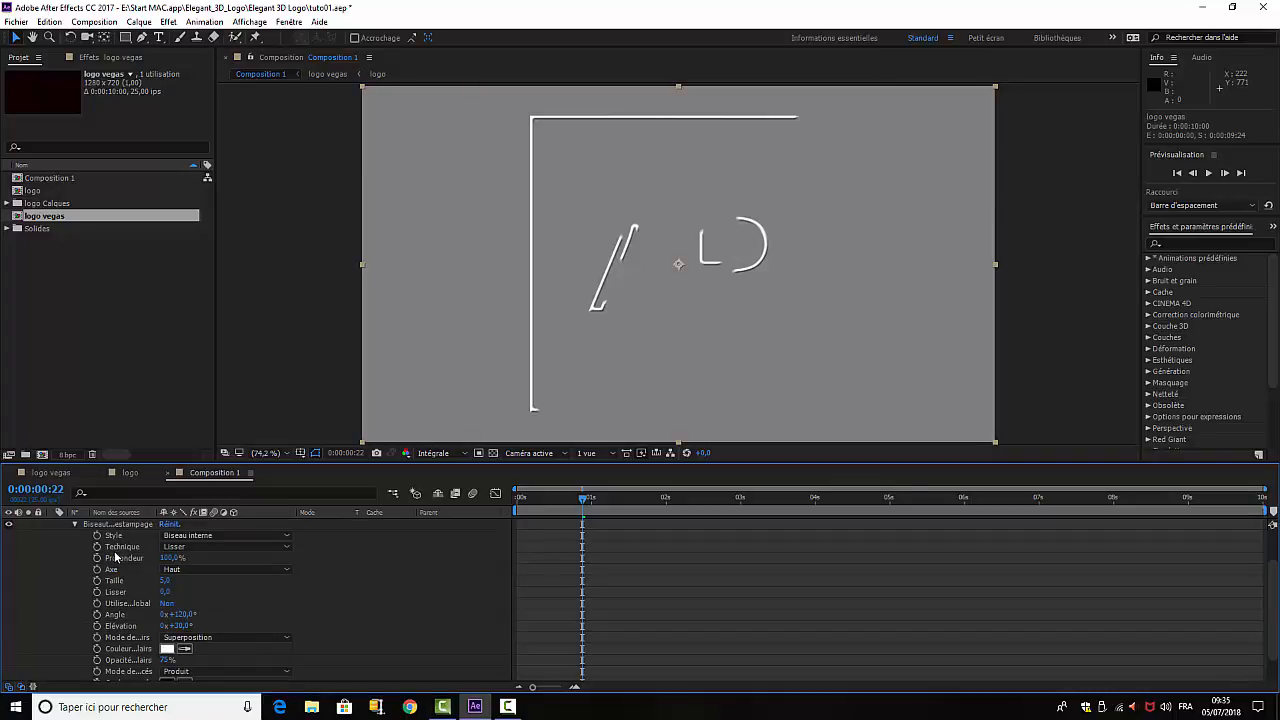
click(288, 550)
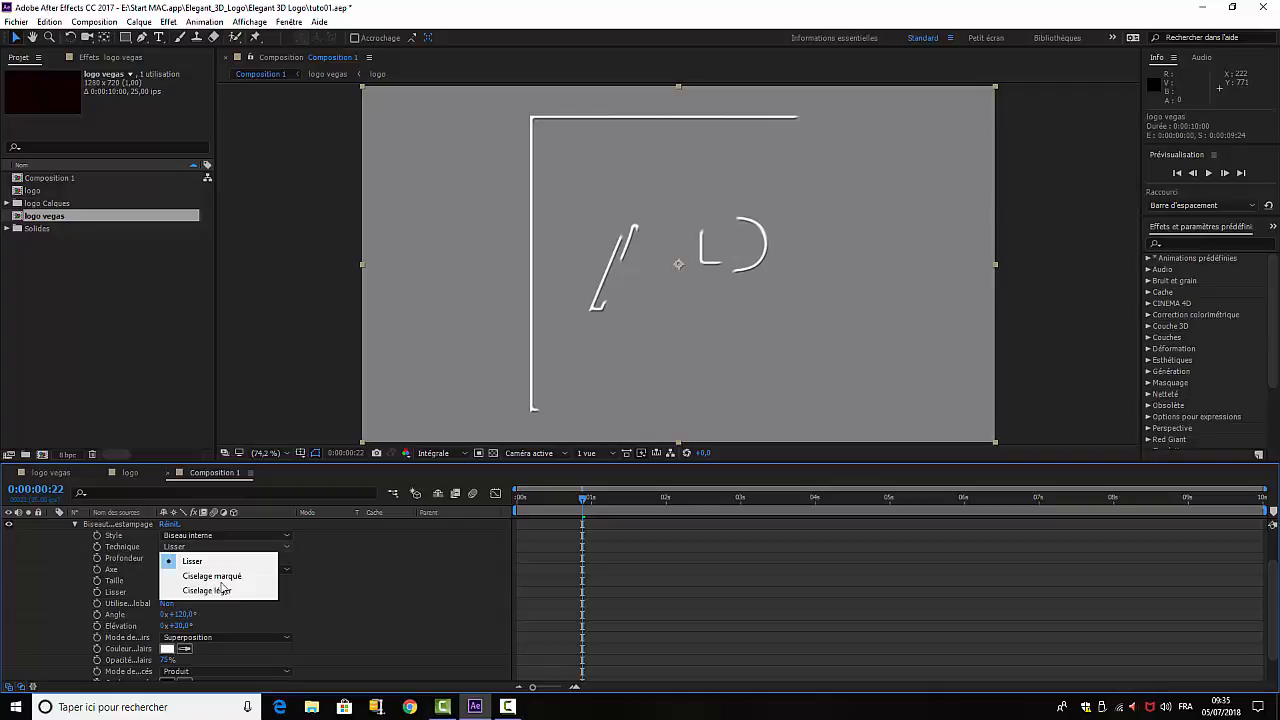
click(212, 576)
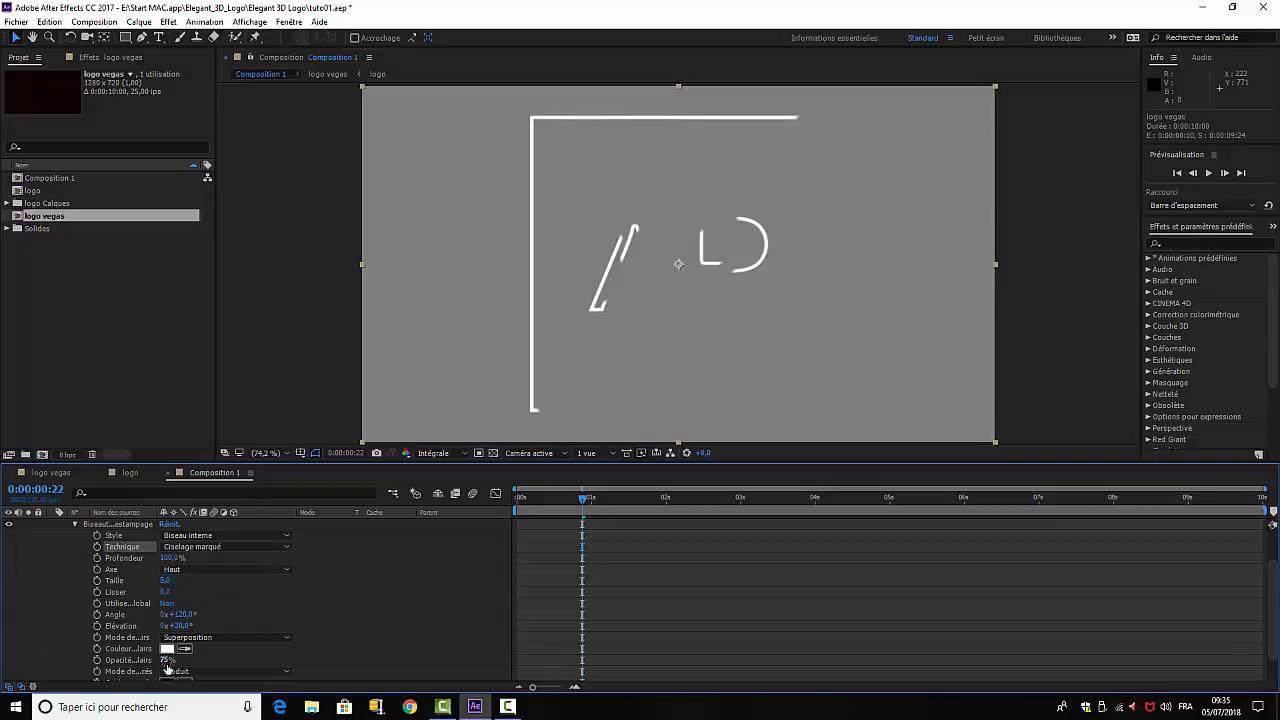
- Set both the highlight and shadow opacity of the logo vegas layer's bevel style to 100%
scroll(460, 618, down, 1)
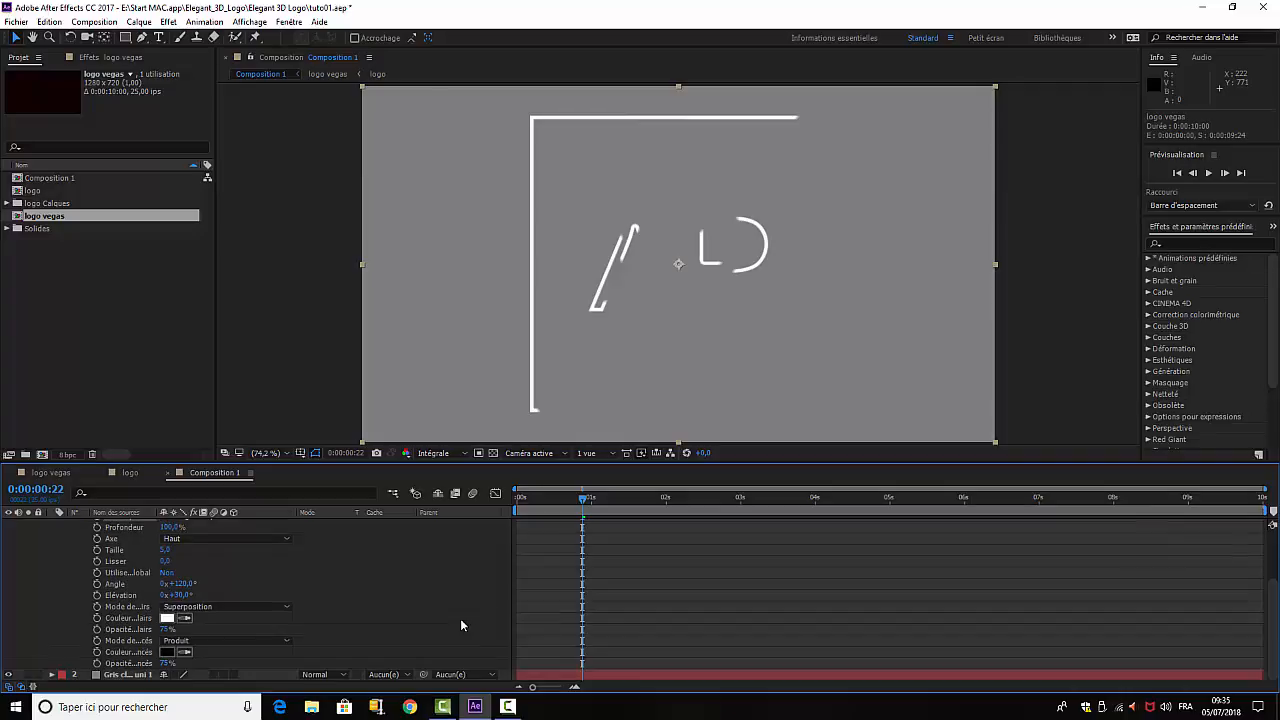
click(167, 629)
text(100)
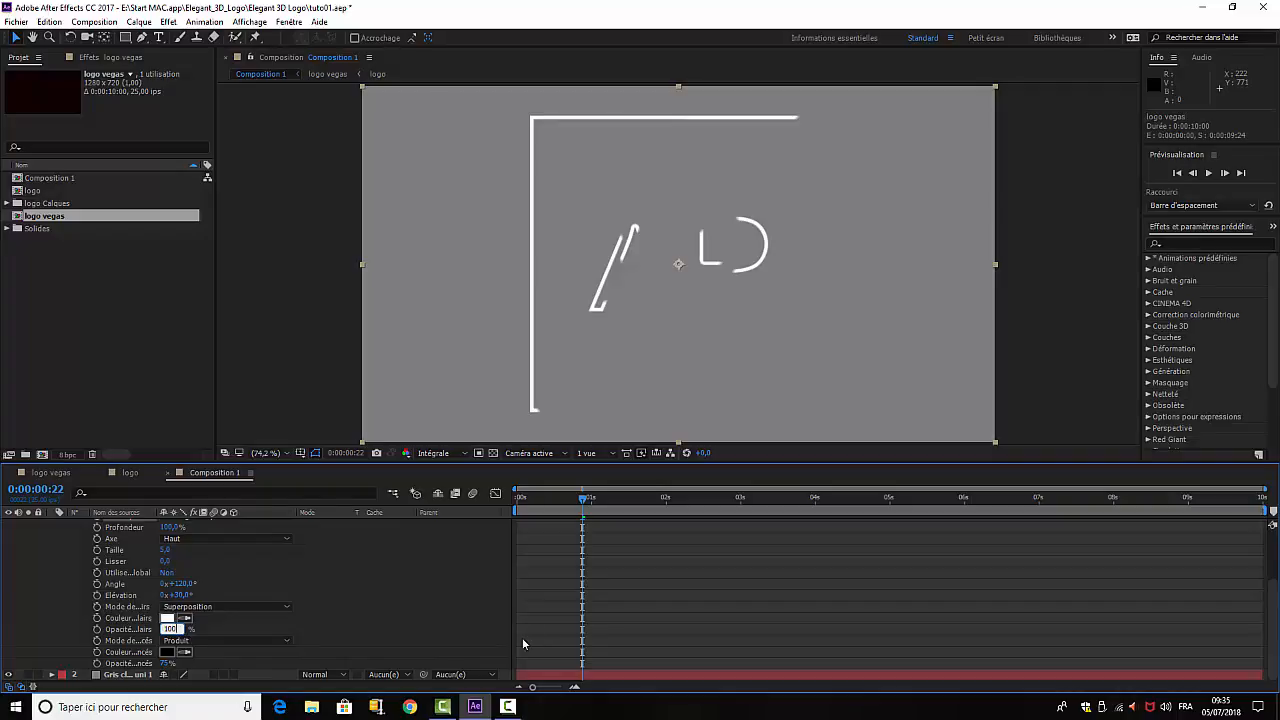
click(166, 664)
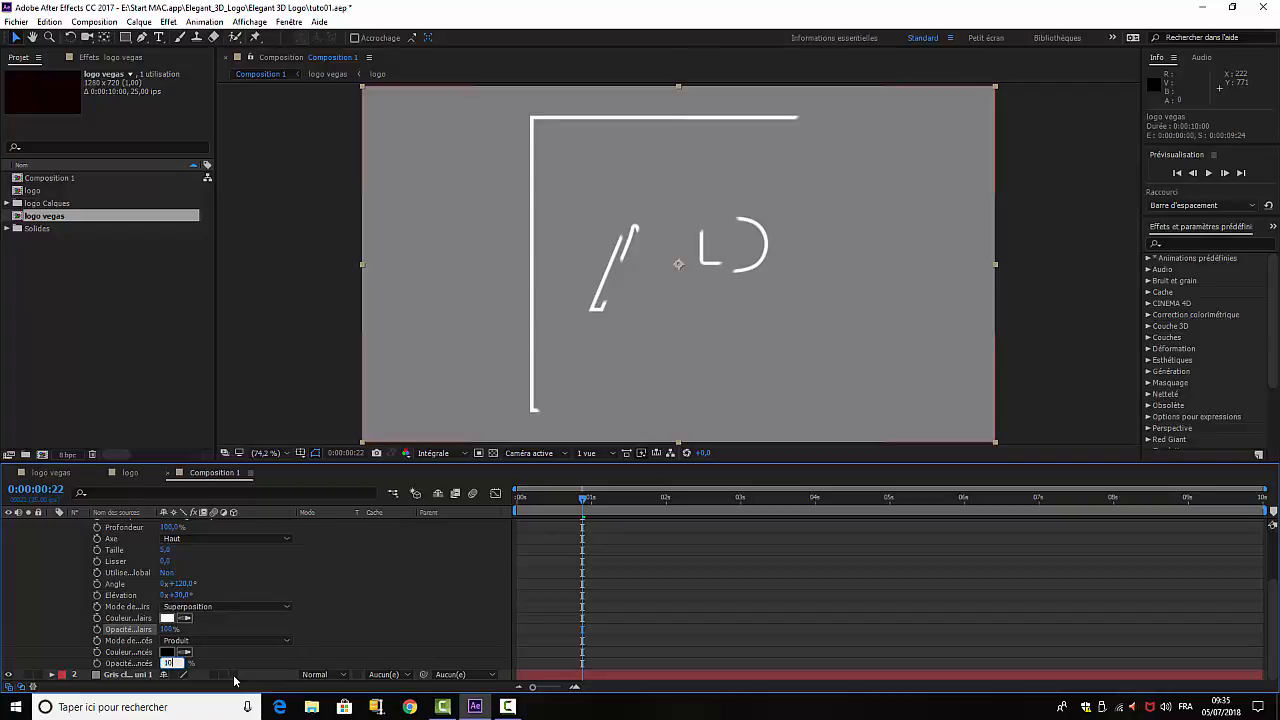
key(Return)
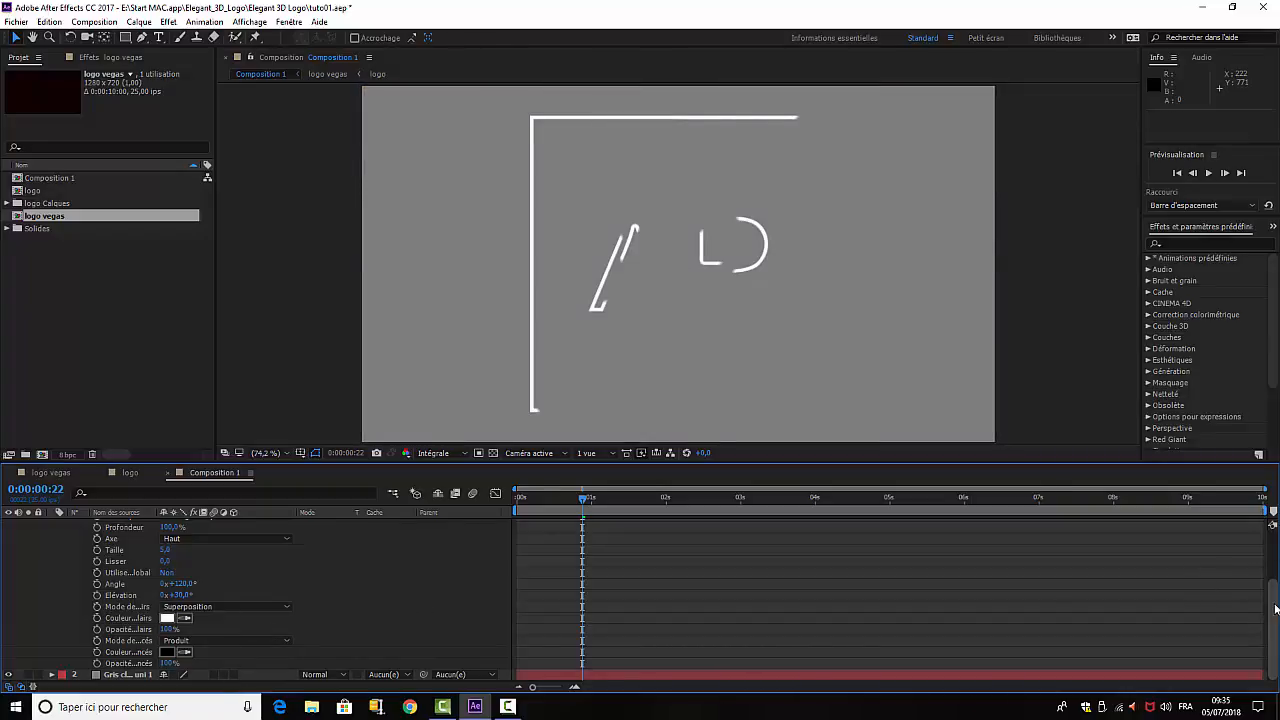
scroll(208, 618, up, 3)
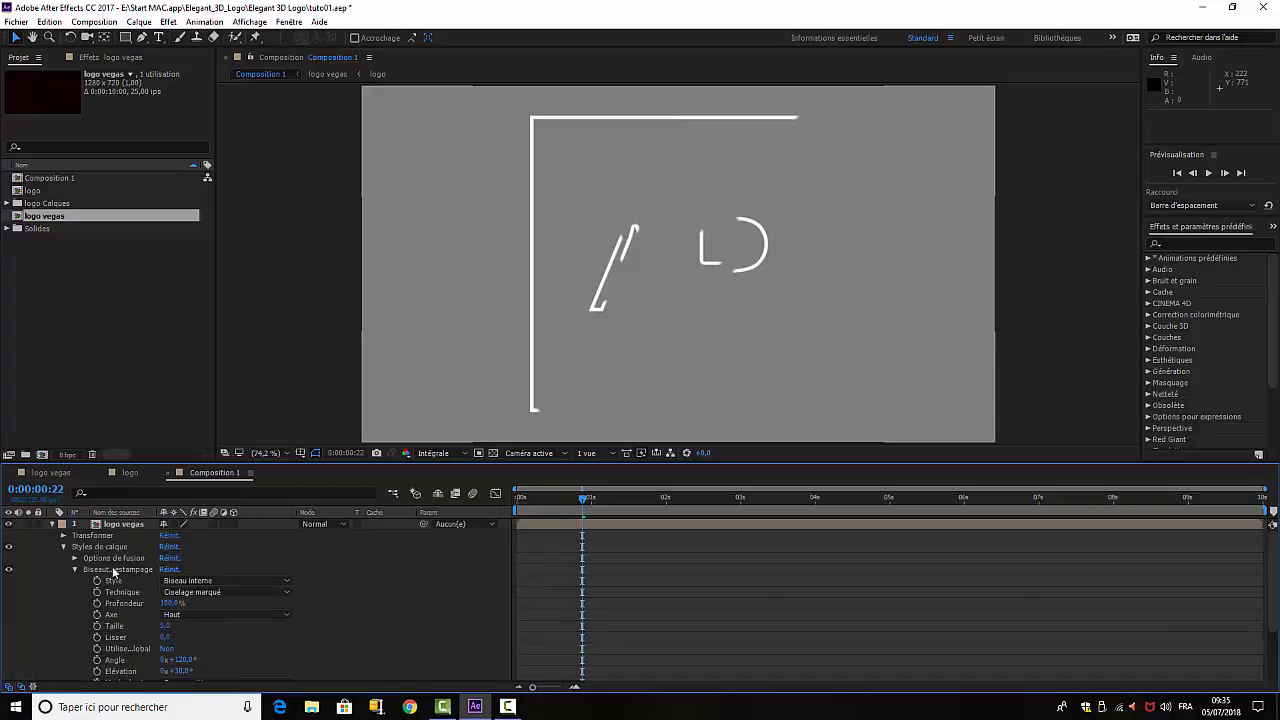
click(64, 548)
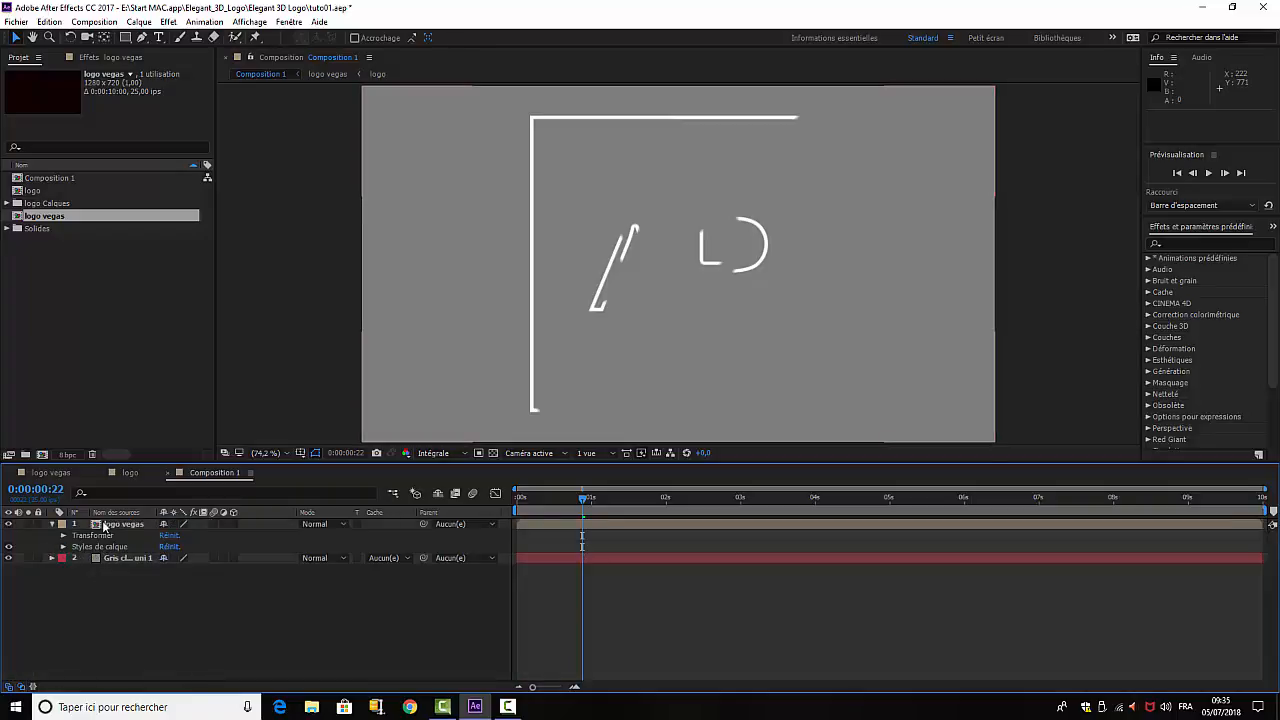
- Duplicate the logo vegas layer in Composition 1
click(112, 525)
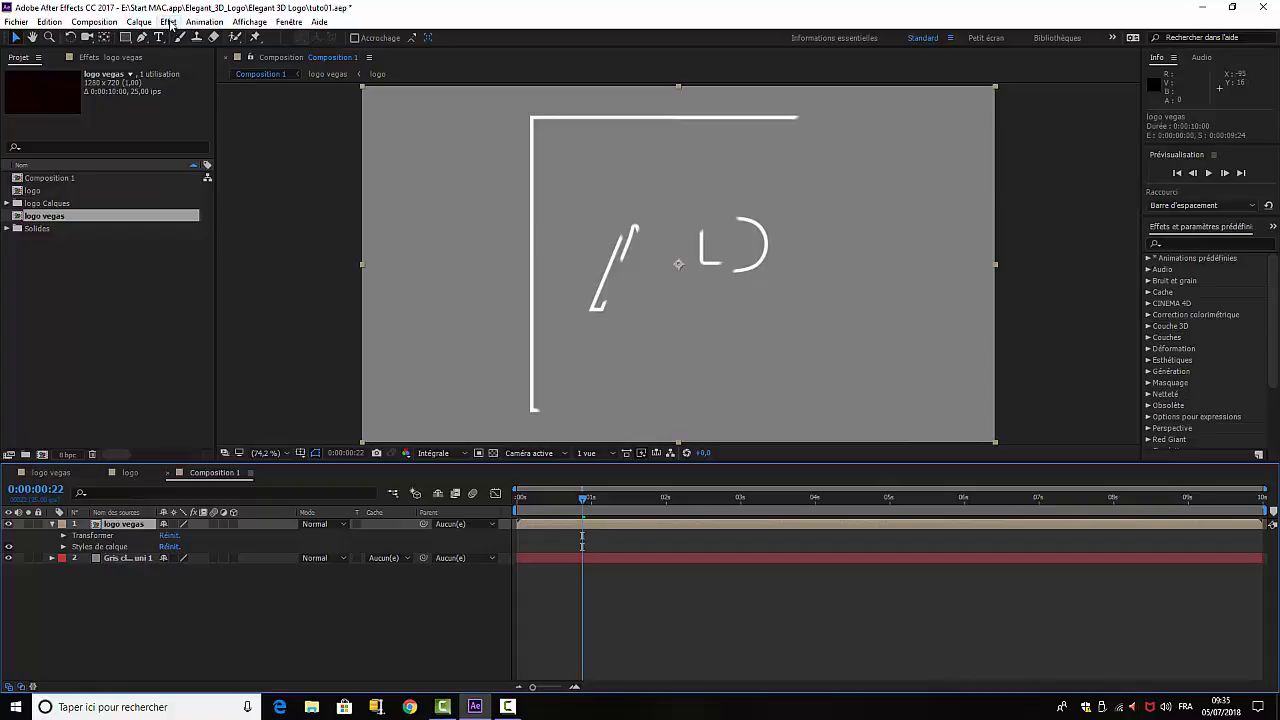
click(192, 621)
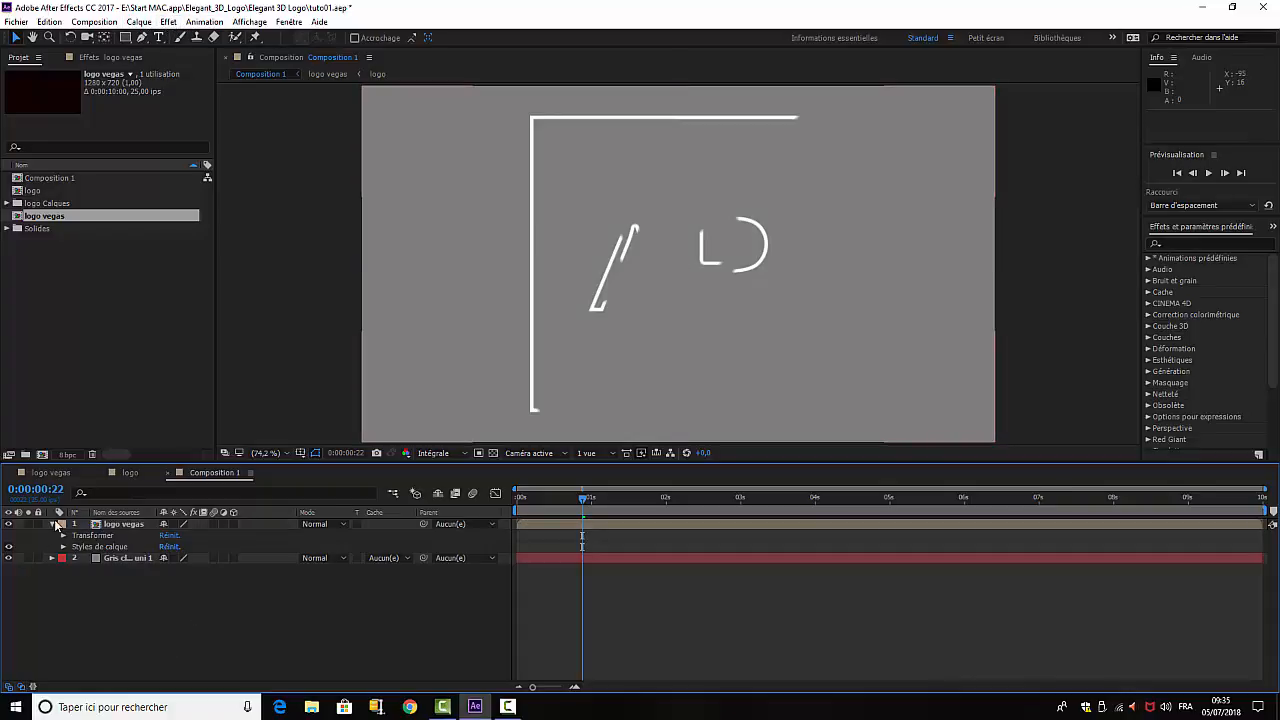
click(52, 524)
click(106, 524)
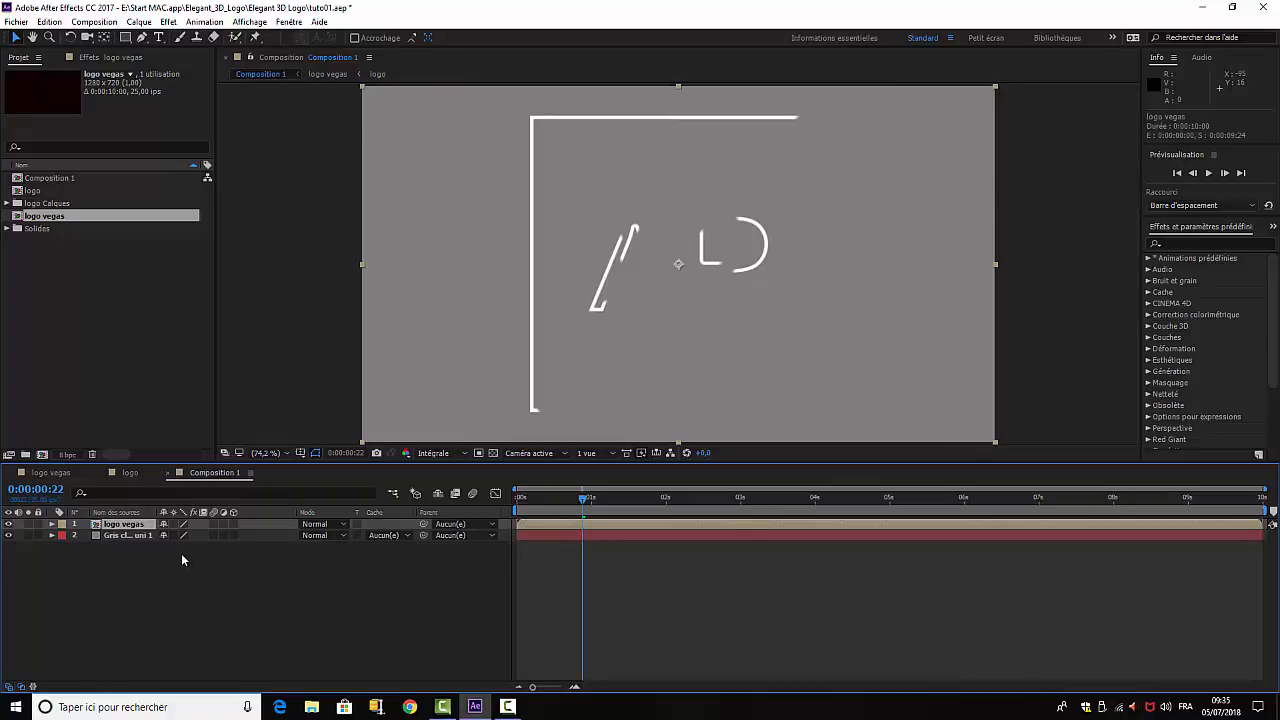
key(ctrl+d)
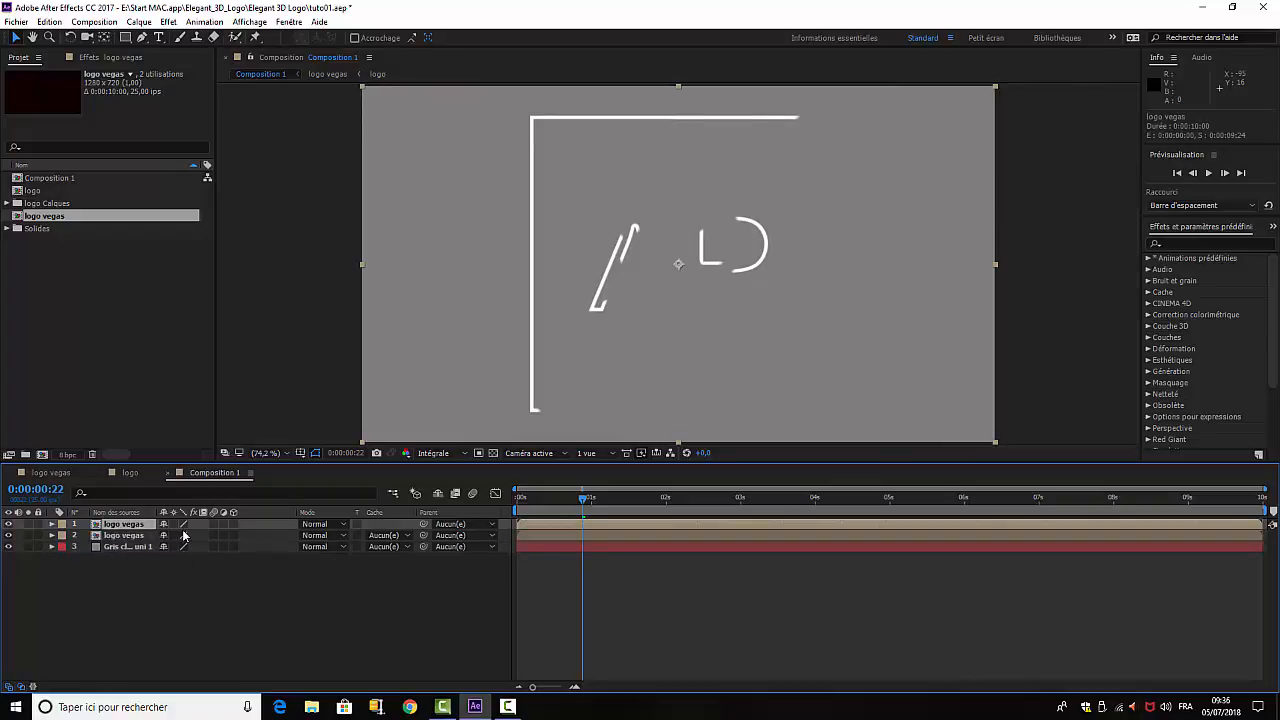
- Apply the Biseau alpha perspective effect to the upper logo vegas layer
click(124, 537)
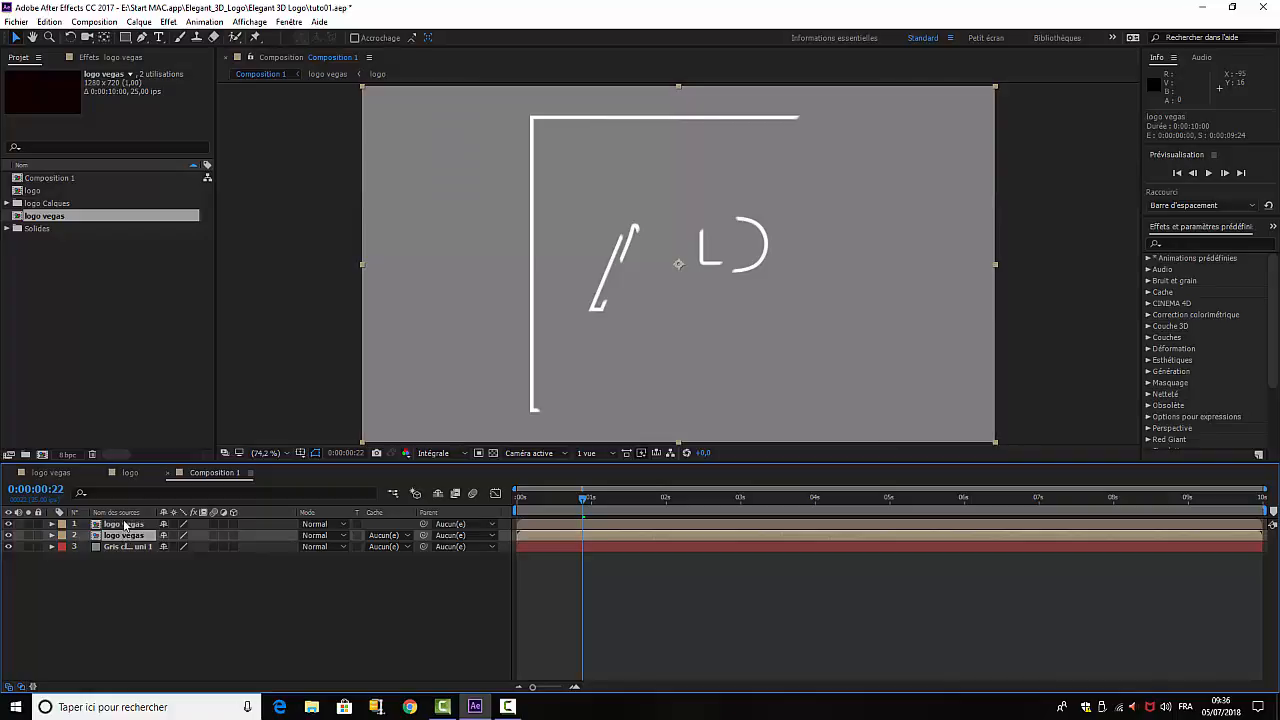
click(124, 526)
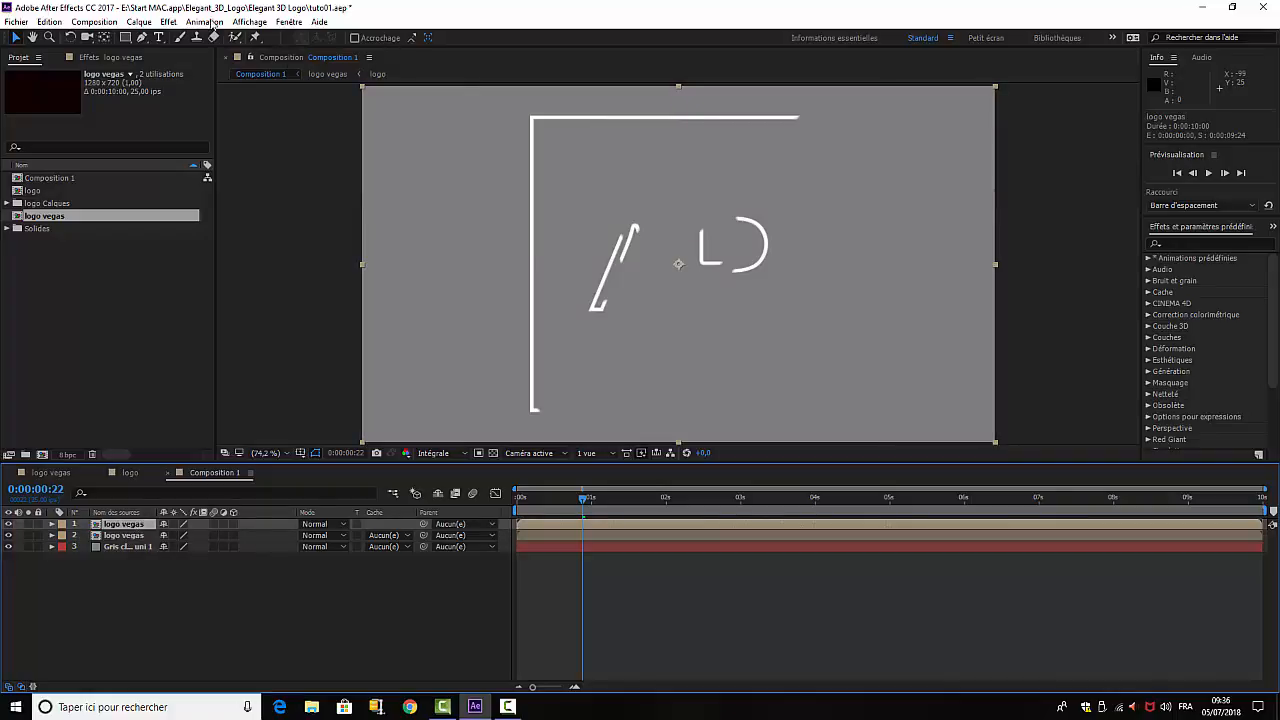
click(168, 22)
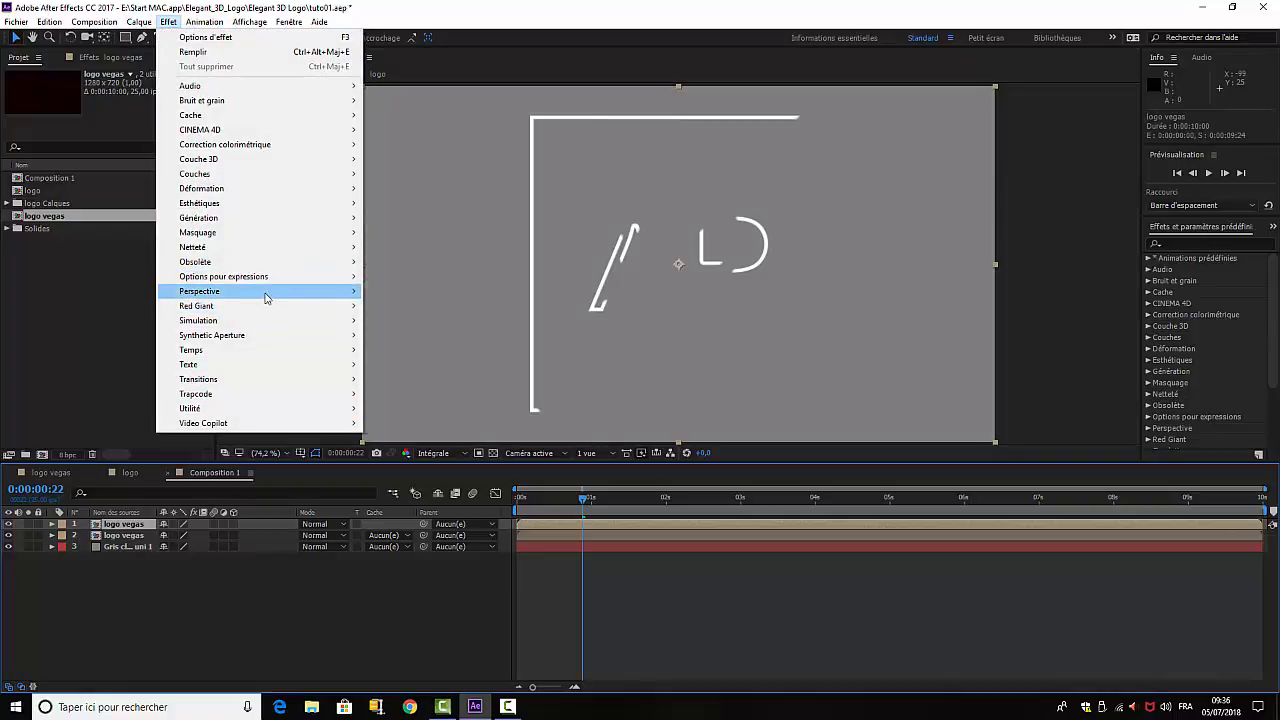
mouse_move(283, 297)
click(407, 294)
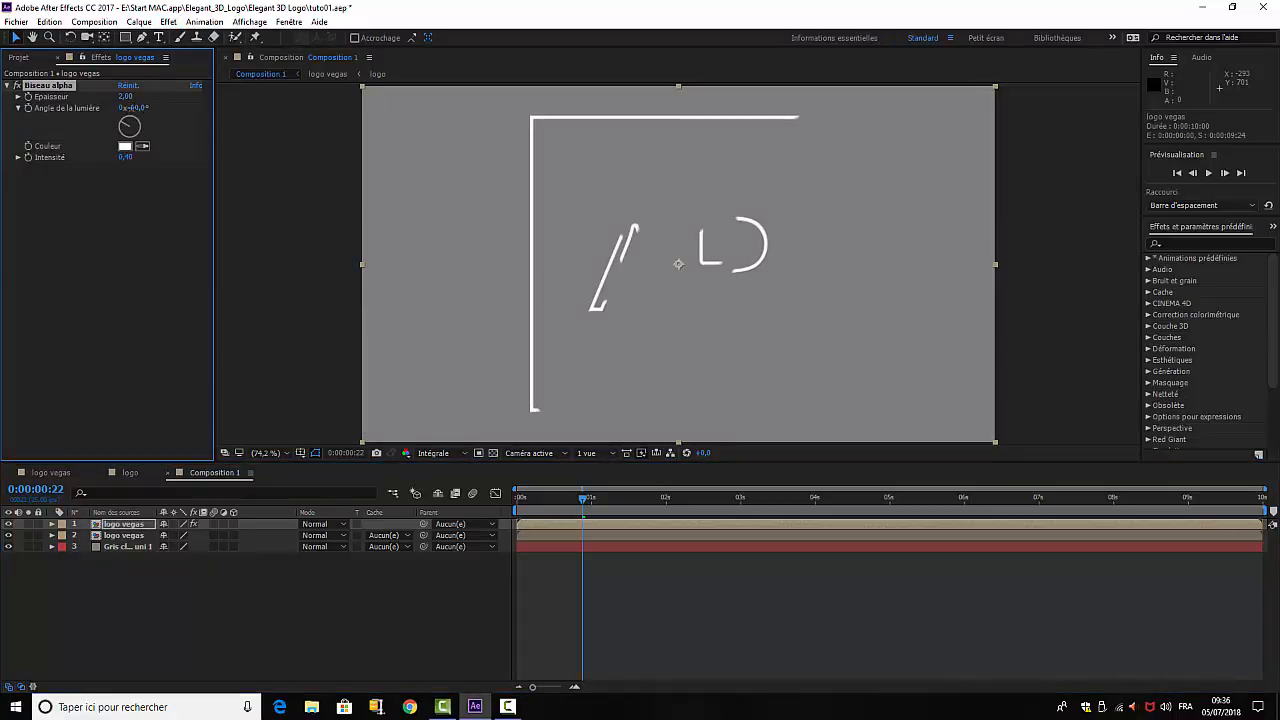
- Set the Biseau alpha light angle to 316° and its intensity to 0,25
click(138, 108)
key(Return)
click(126, 261)
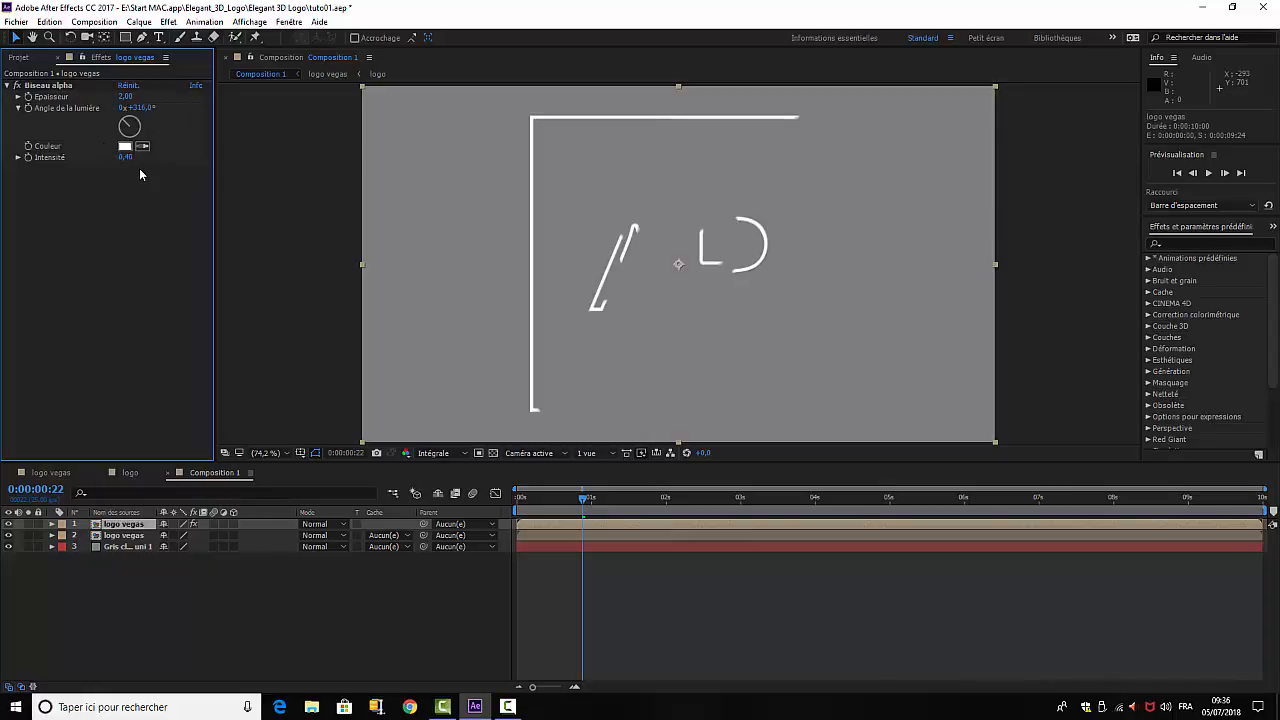
text(0,25)
key(Return)
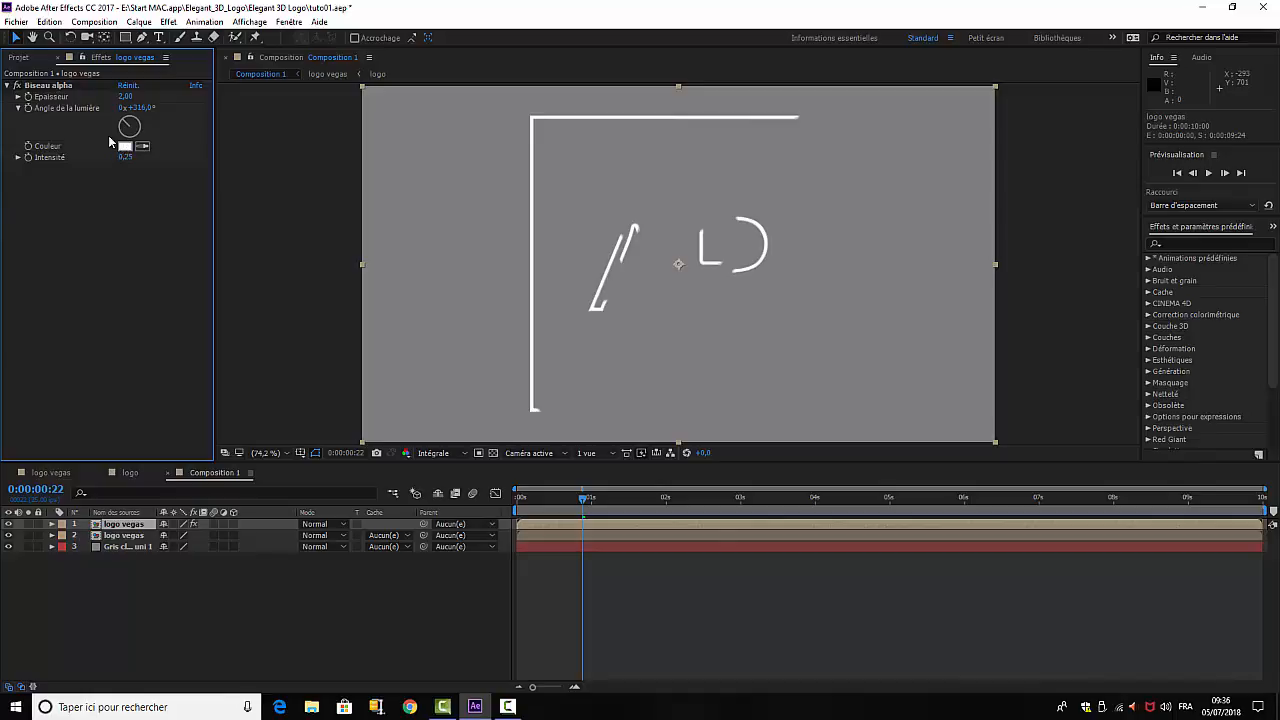
click(8, 86)
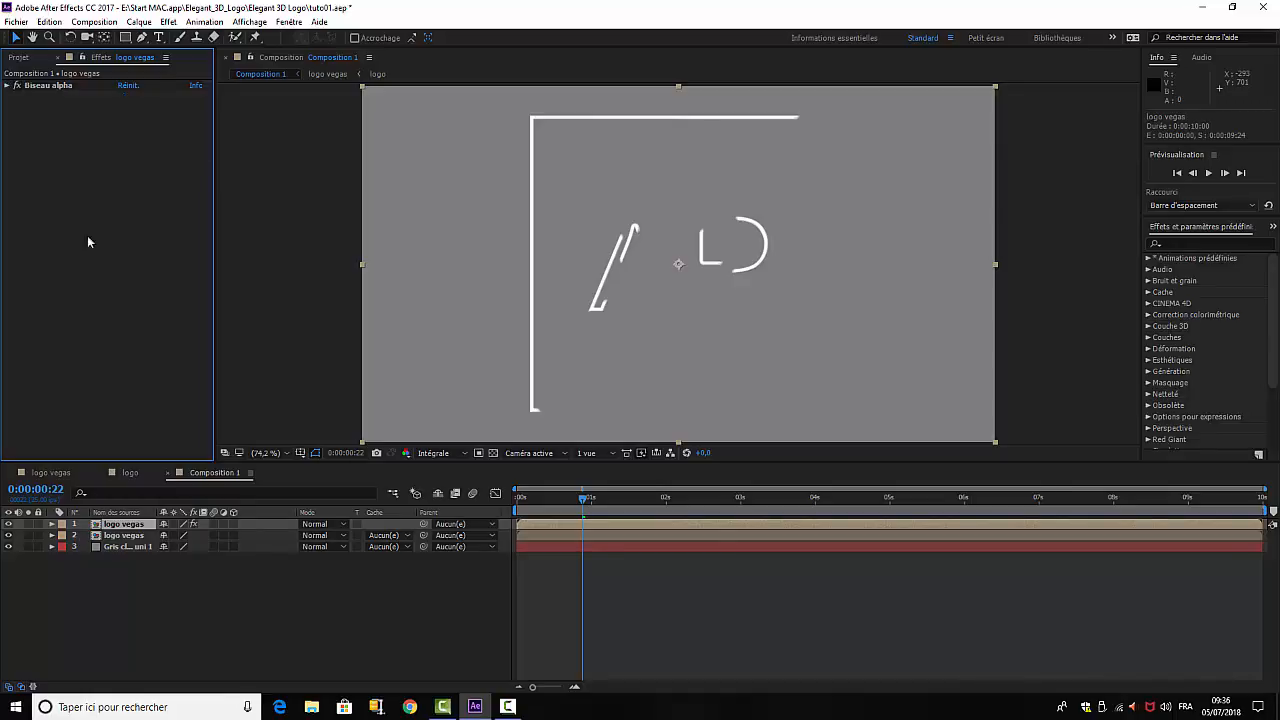
- Apply the Remplir generation effect to the lower logo vegas layer
click(121, 537)
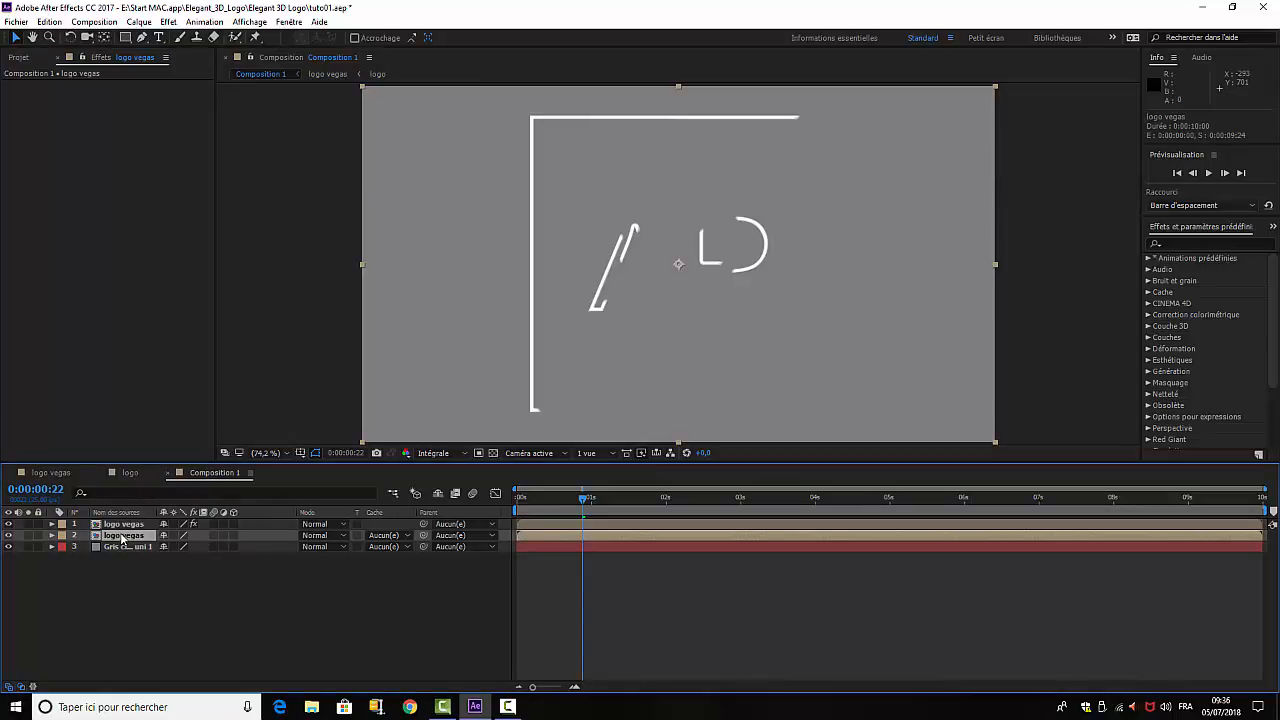
click(166, 22)
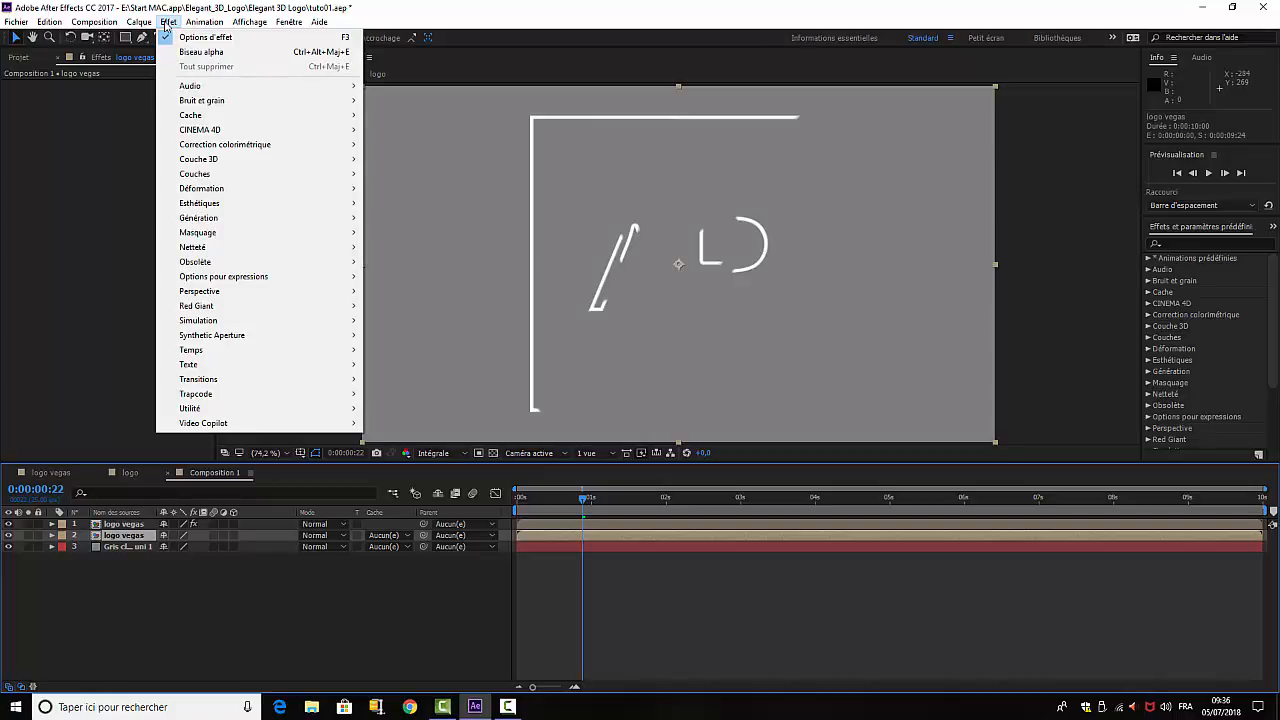
mouse_move(240, 232)
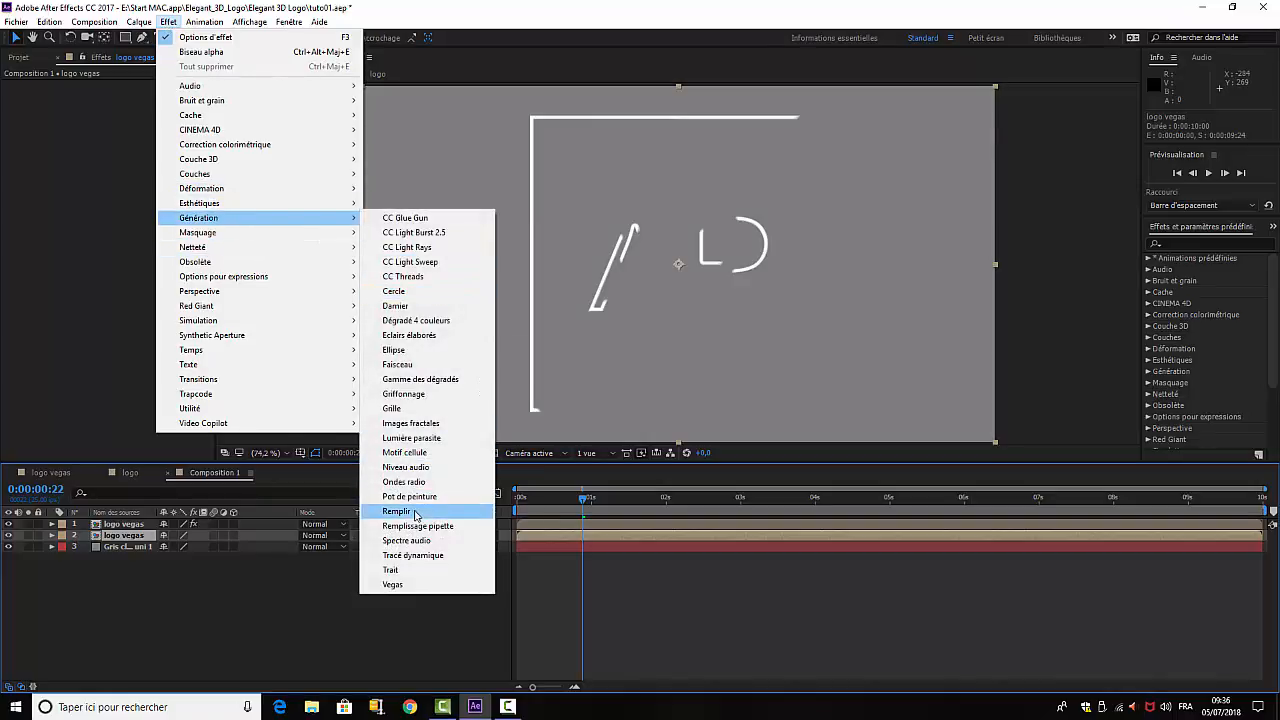
click(398, 511)
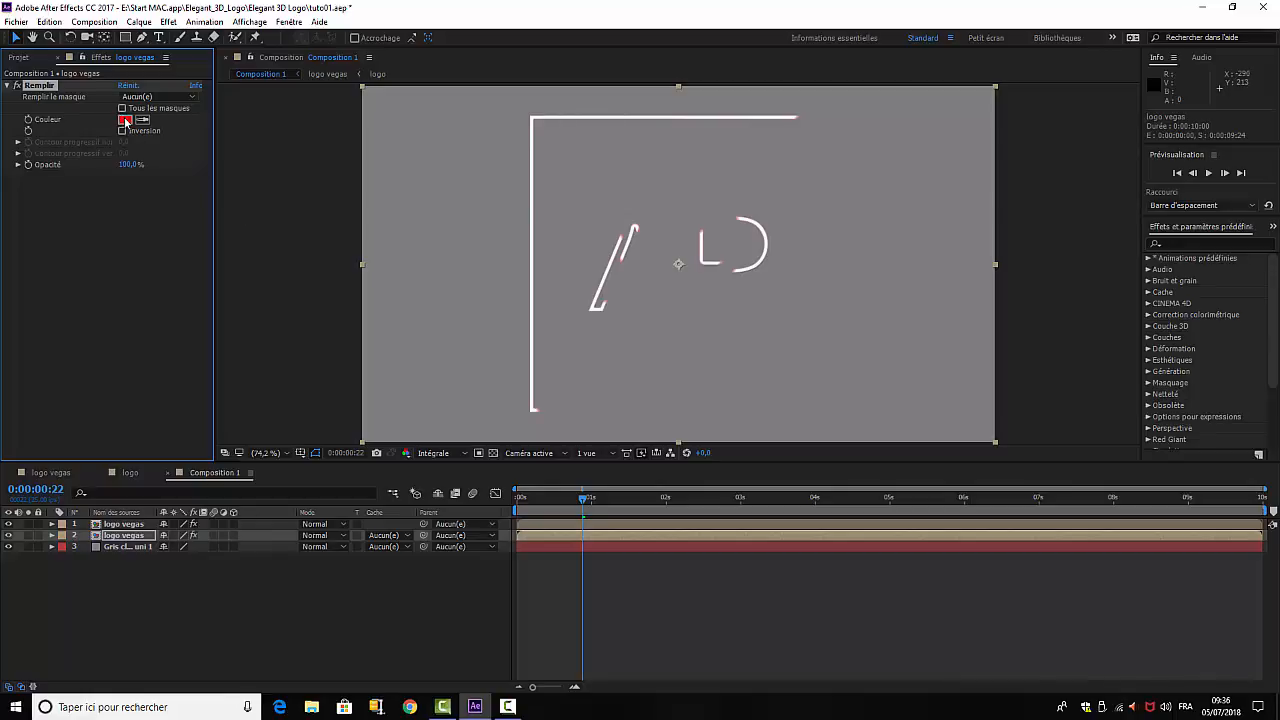
- Turn both logo vegas layers into 3D layers
click(252, 585)
click(232, 523)
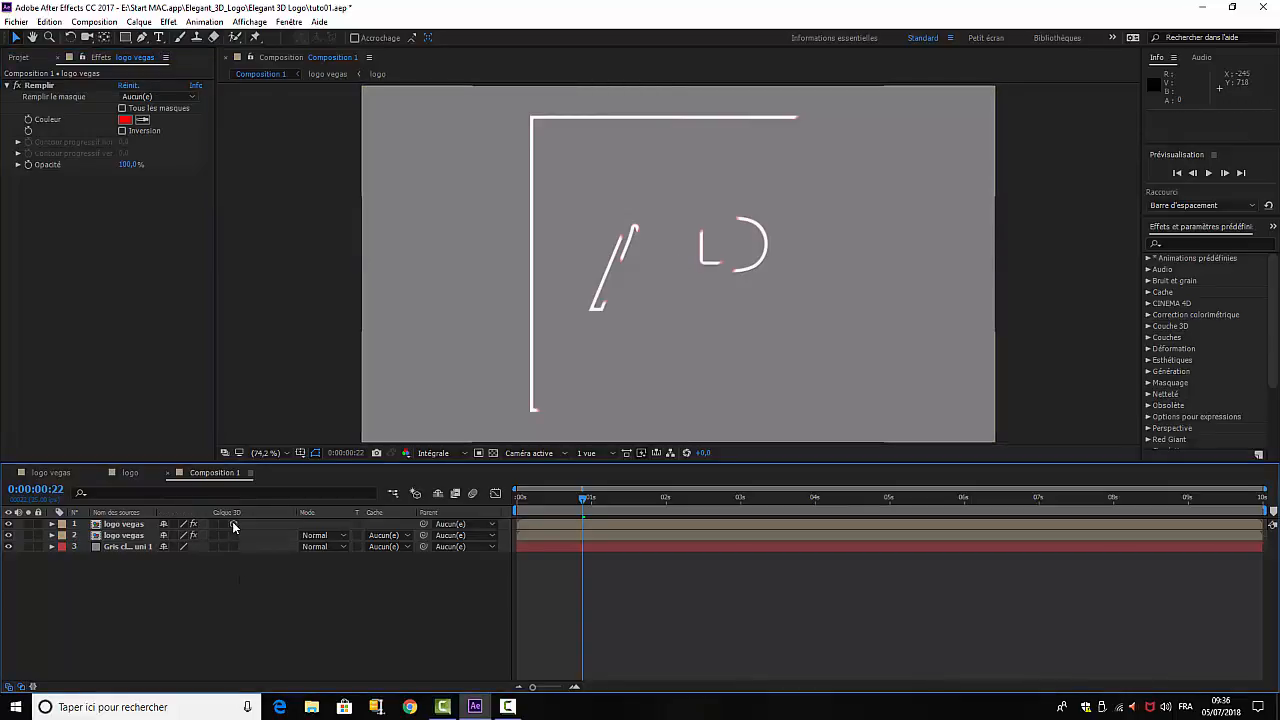
click(233, 535)
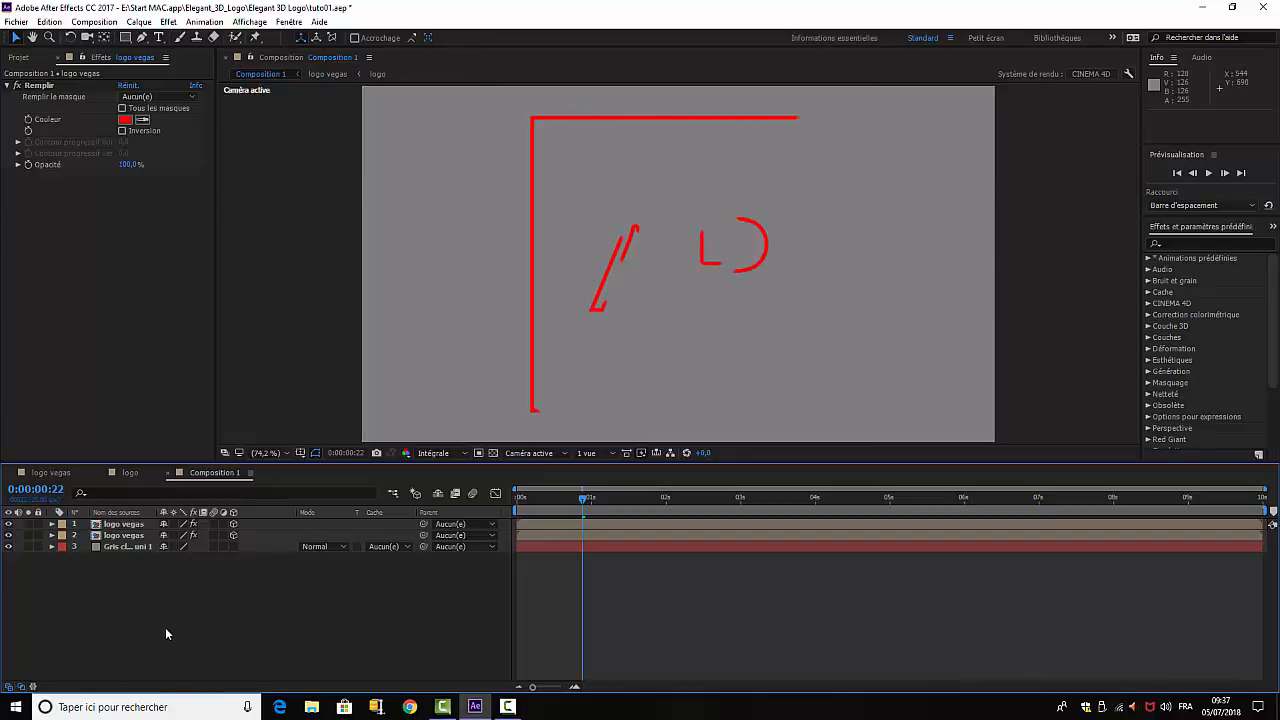
- Set the Z position of the lower, filled logo vegas layer to 1
click(127, 537)
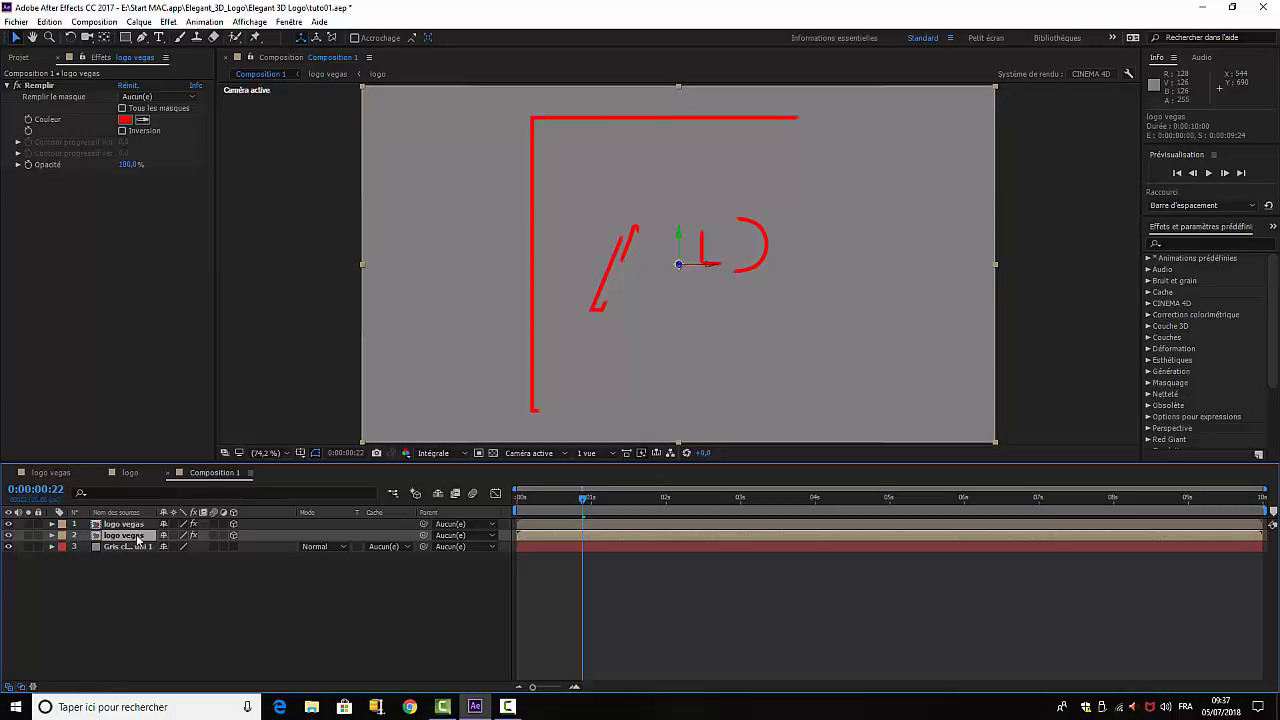
key(p)
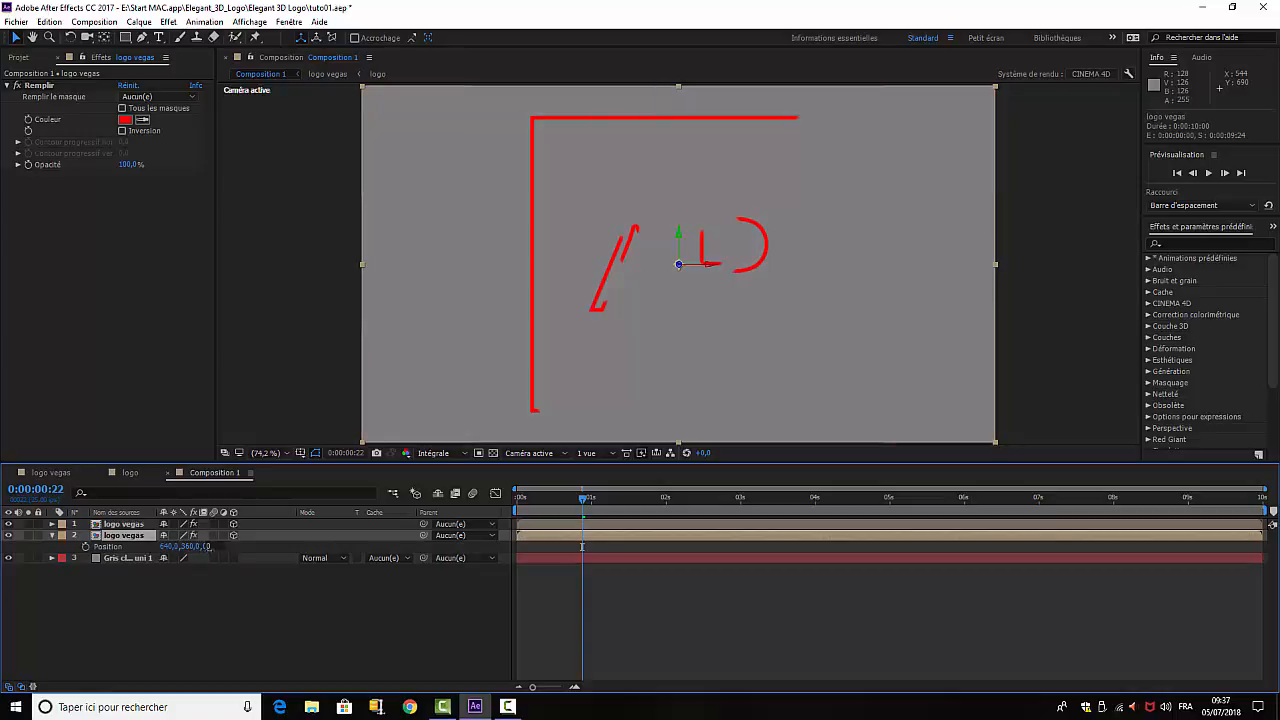
click(211, 546)
text(1)
key(Return)
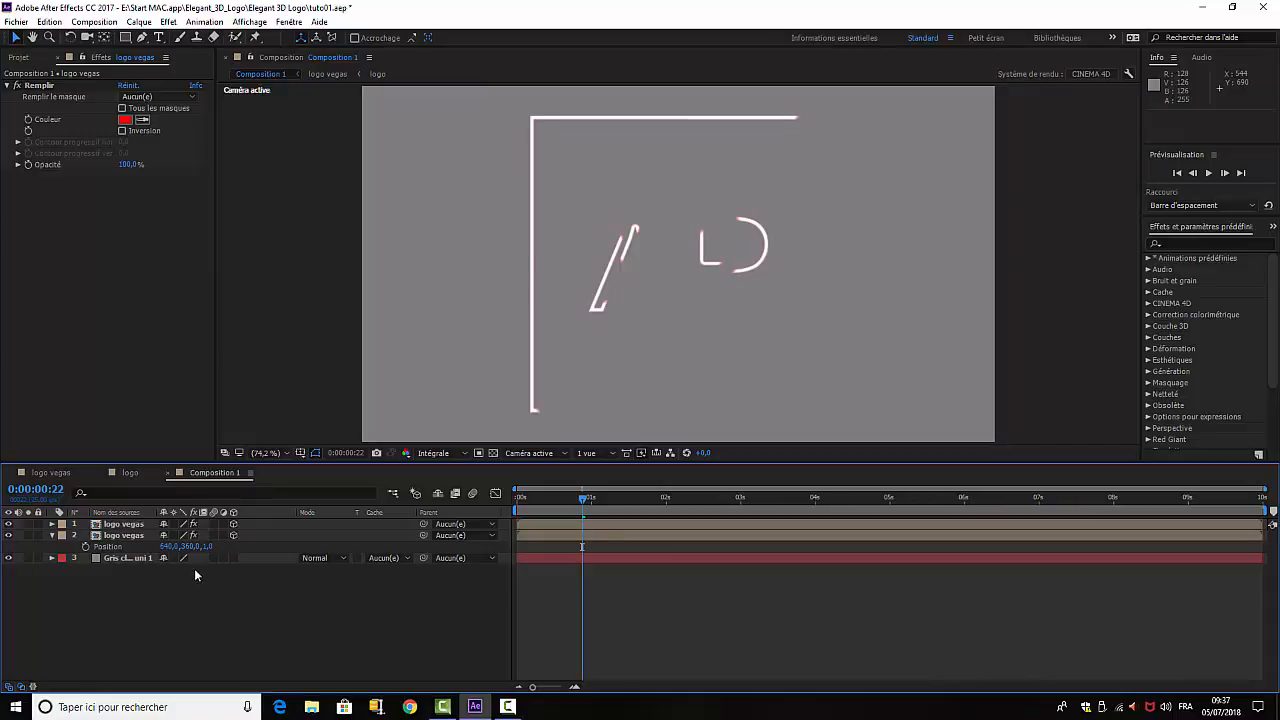
- Duplicate the filled logo vegas layer and set the Z position of the lowest copy to 2
click(122, 536)
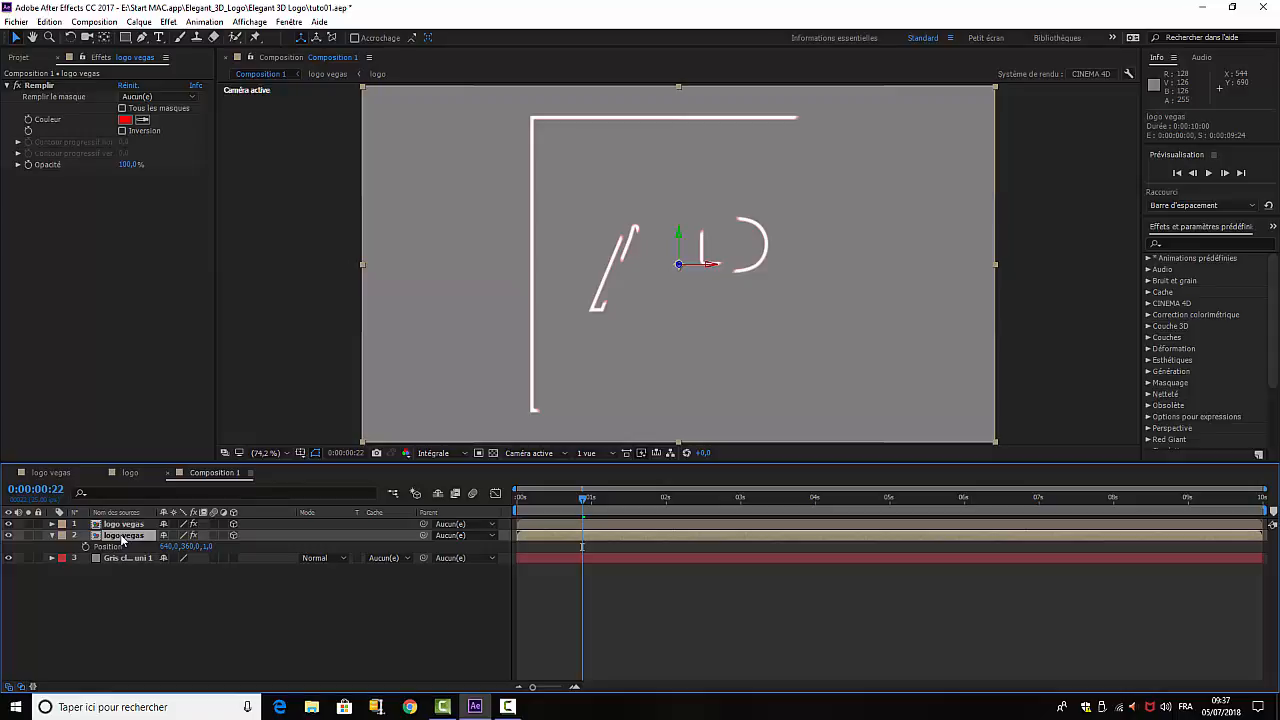
key(ctrl+d)
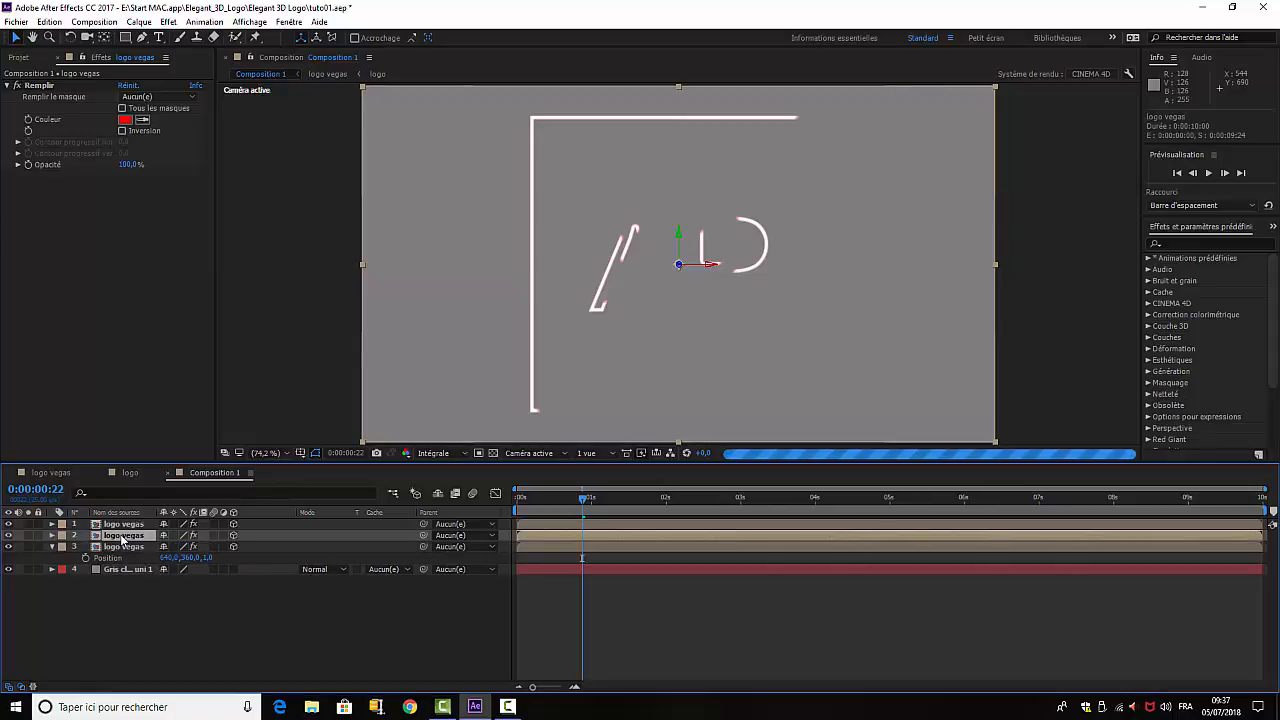
click(207, 558)
text(2)
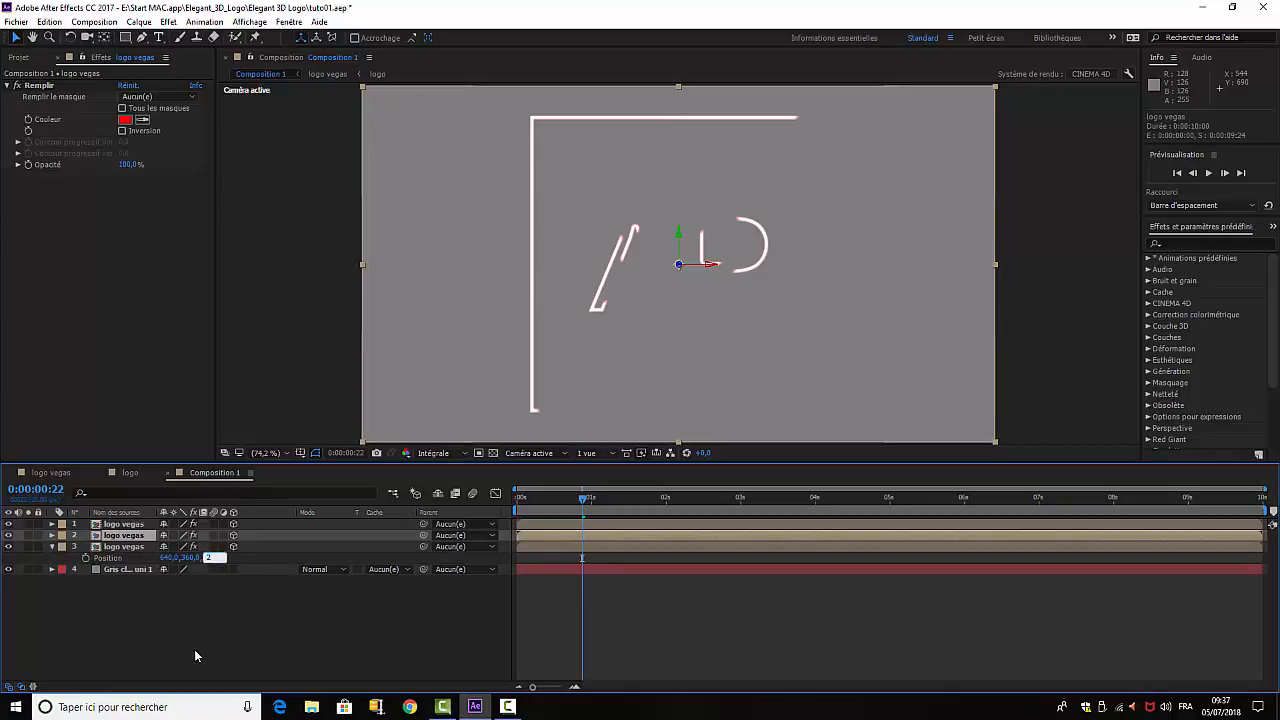
key(Return)
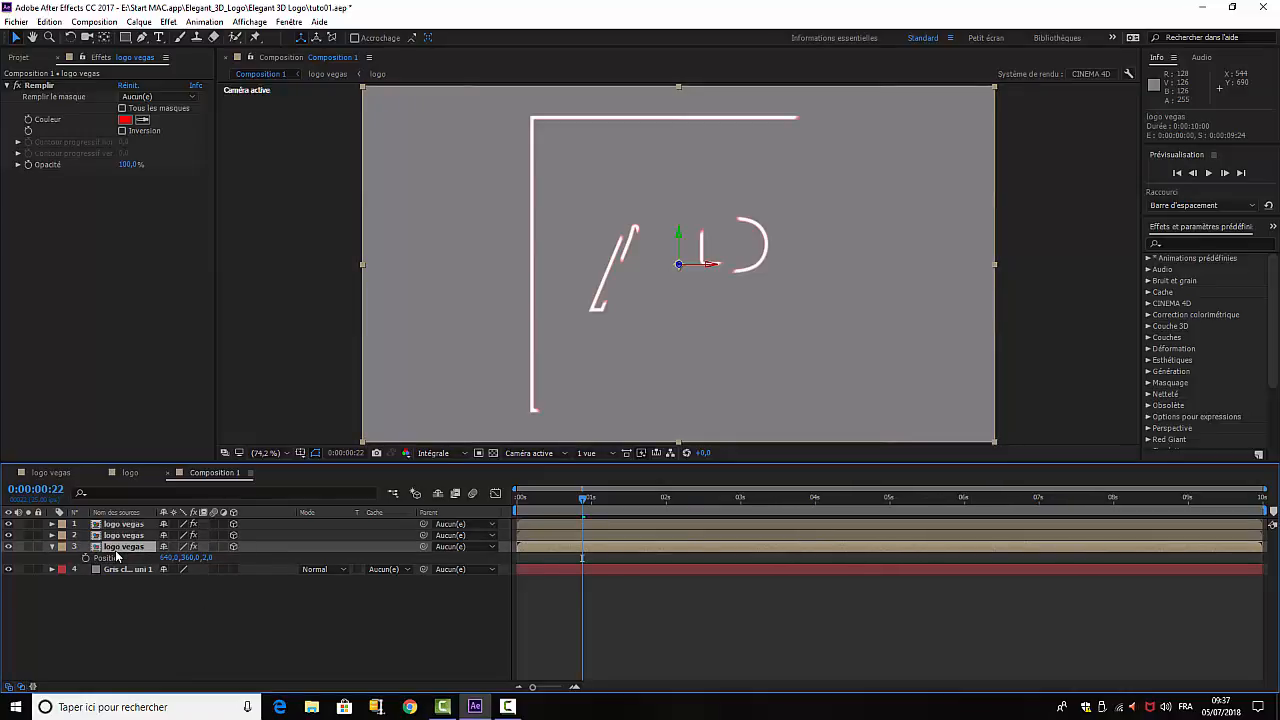
- Duplicate the lowest logo vegas layer and set the Z position of the bottom copy to 3
key(ctrl+d)
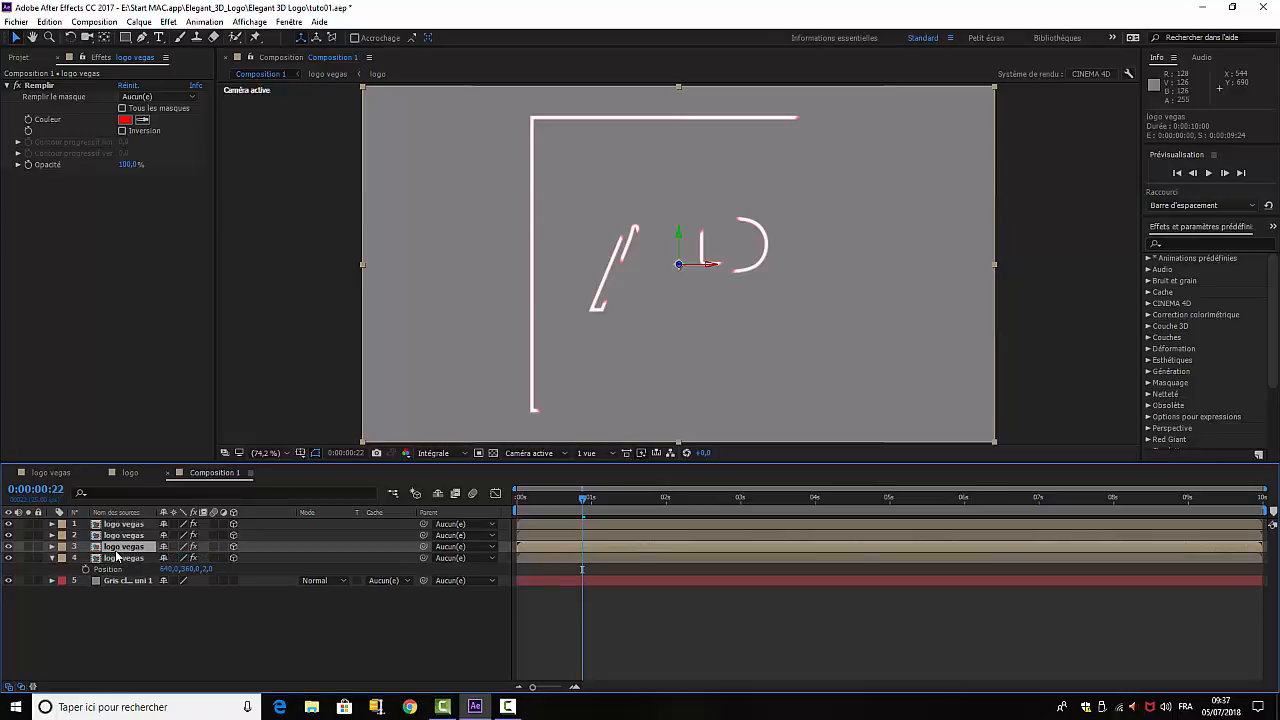
click(207, 569)
text(3)
- Duplicate the logo vegas layer at Z position 3 and set the bottom copy's Z position to 4
click(128, 560)
key(ctrl+d)
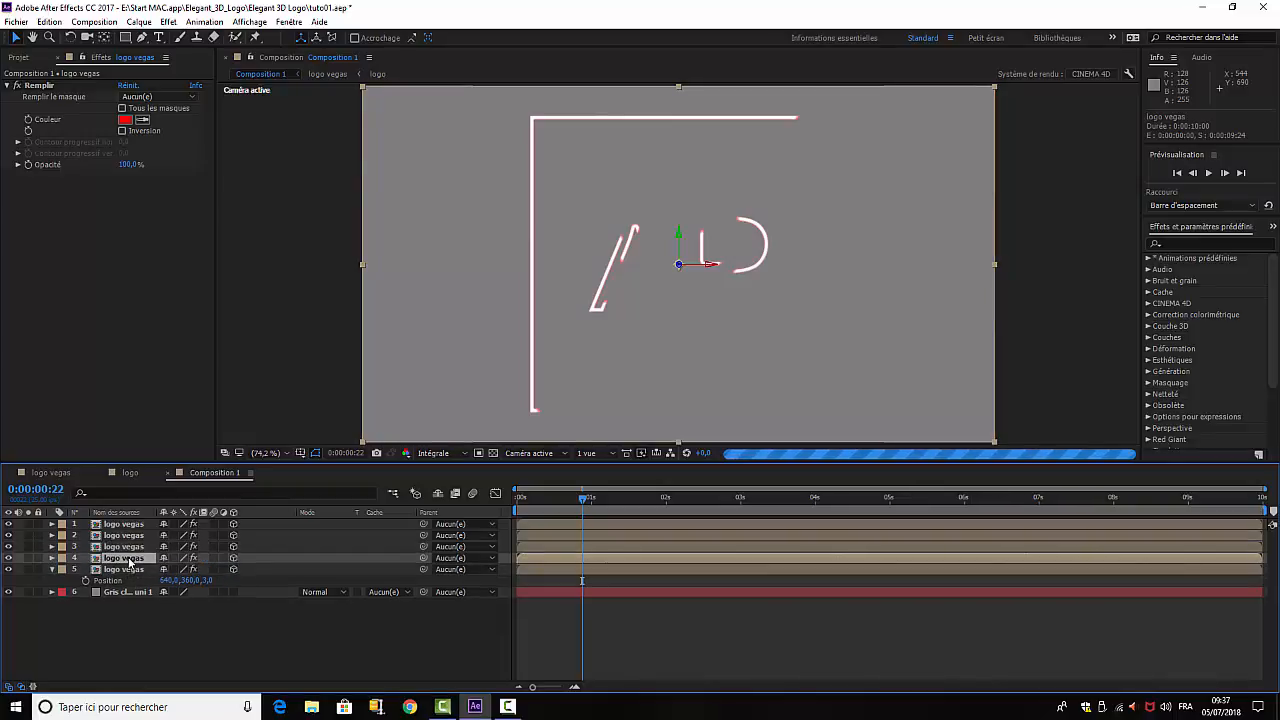
click(210, 582)
text(4)
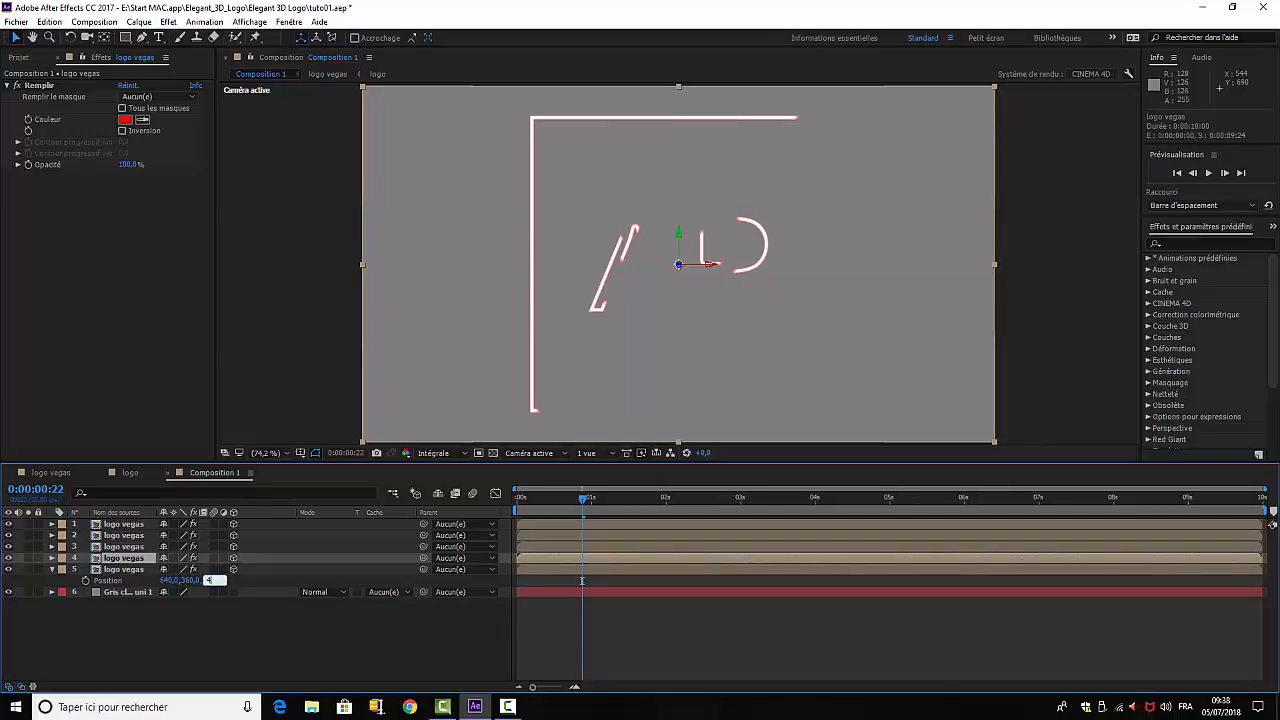
- Duplicate the logo vegas layer at Z position 4 and set the bottom copy's Z position to 5
click(122, 571)
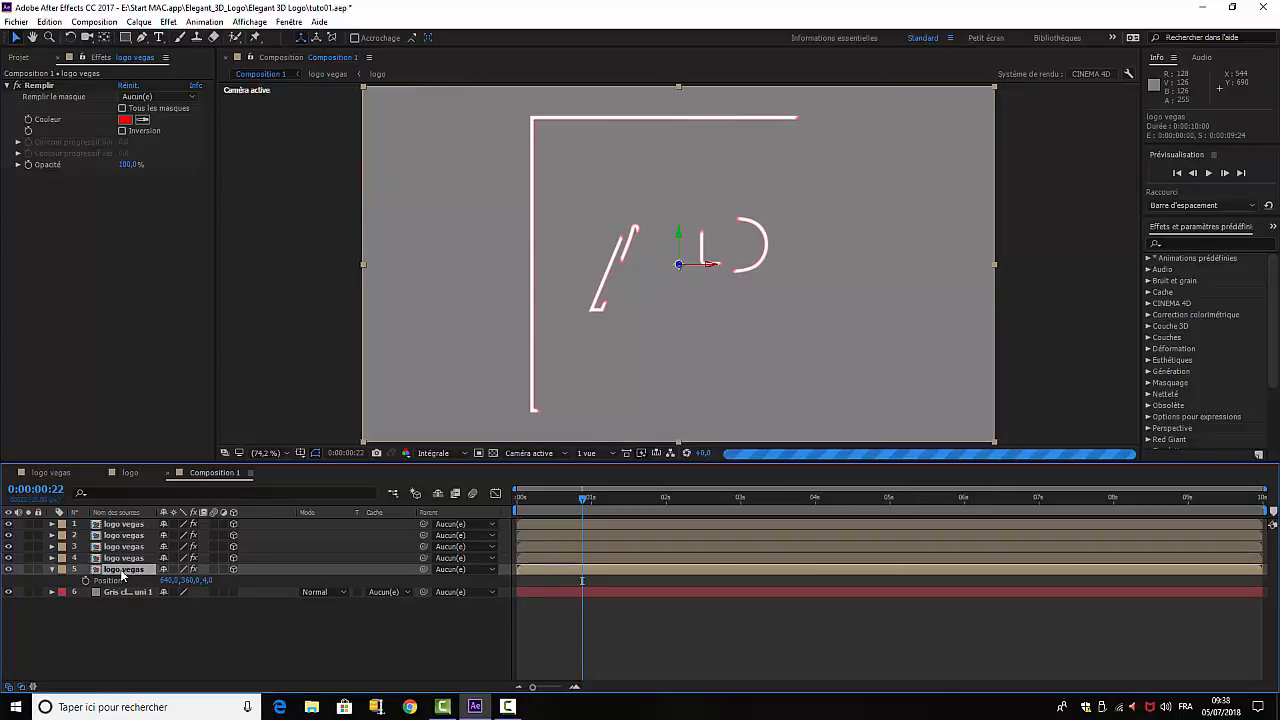
key(ctrl+d)
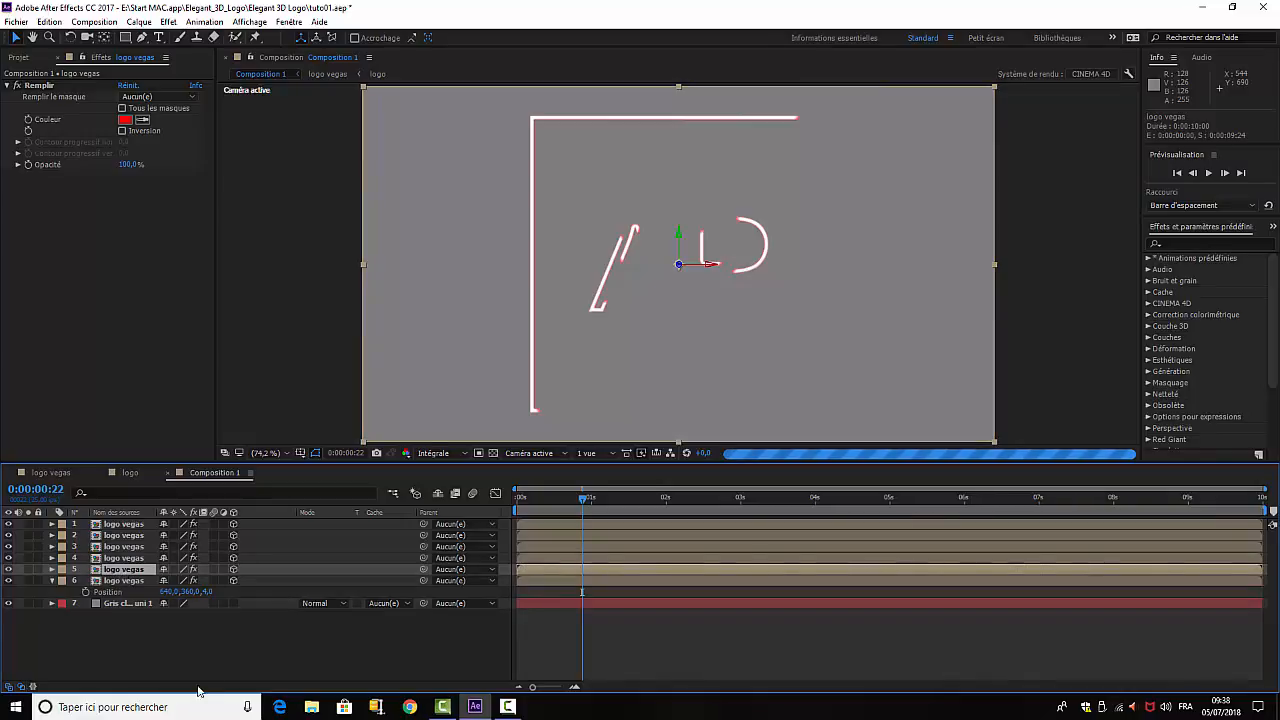
click(213, 591)
text(5)
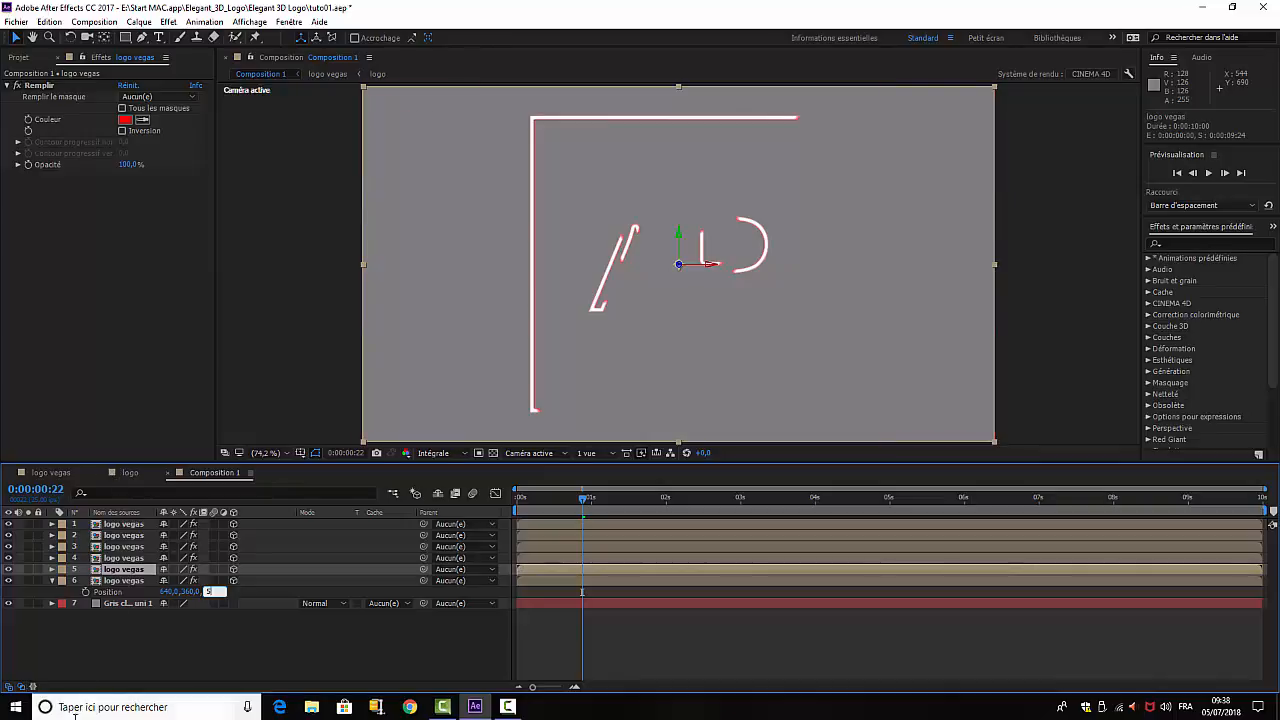
- Mark logo vegas layers 2 to 5 as shy and hide shy layers in the timeline
click(126, 536)
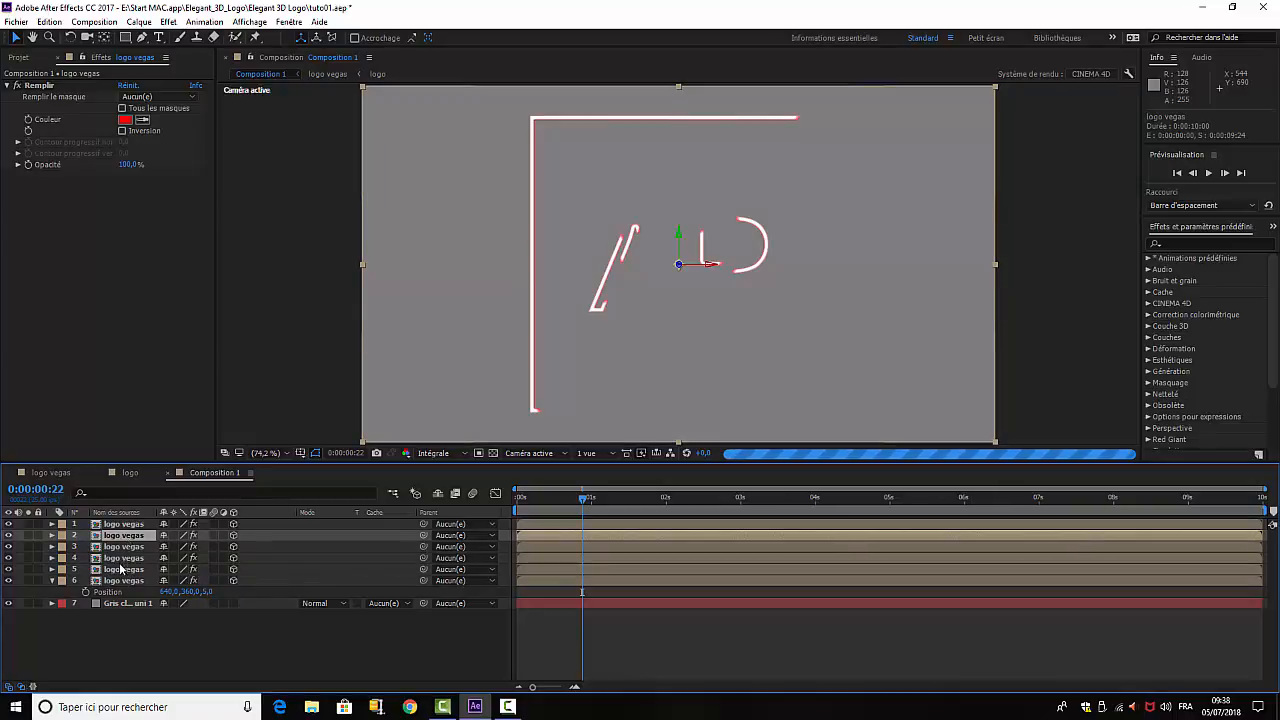
shift+click(122, 570)
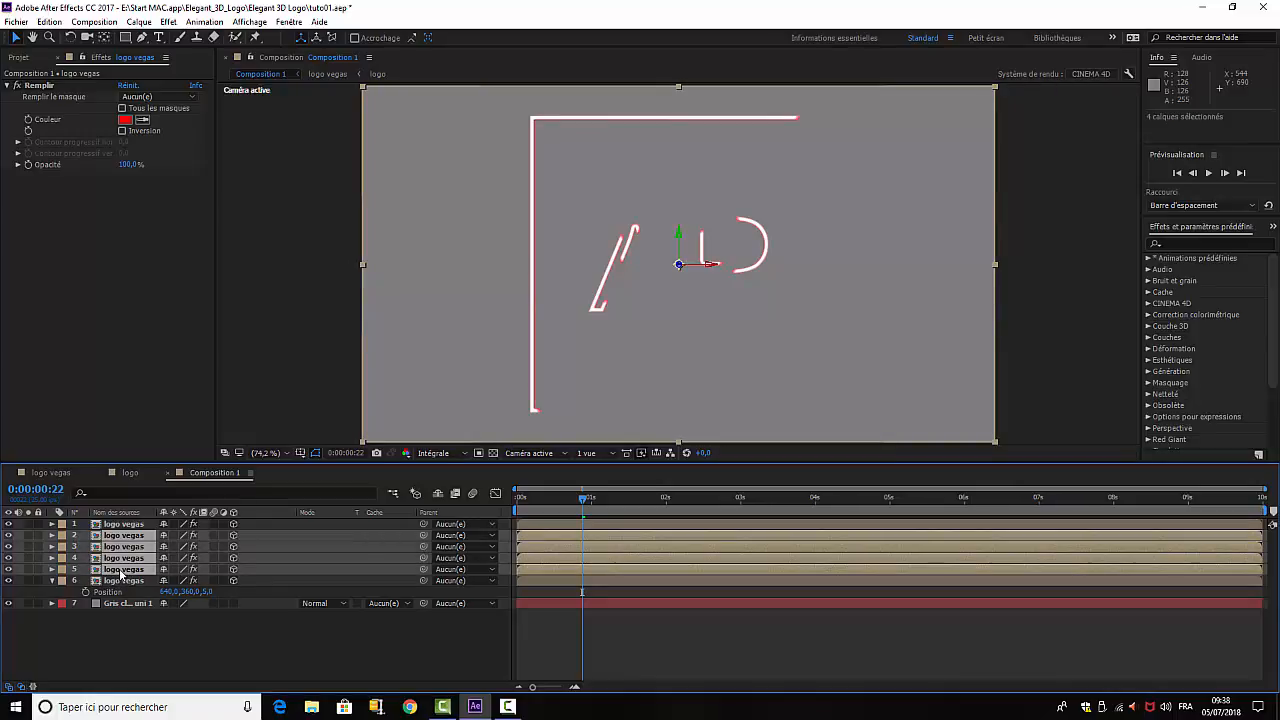
click(164, 536)
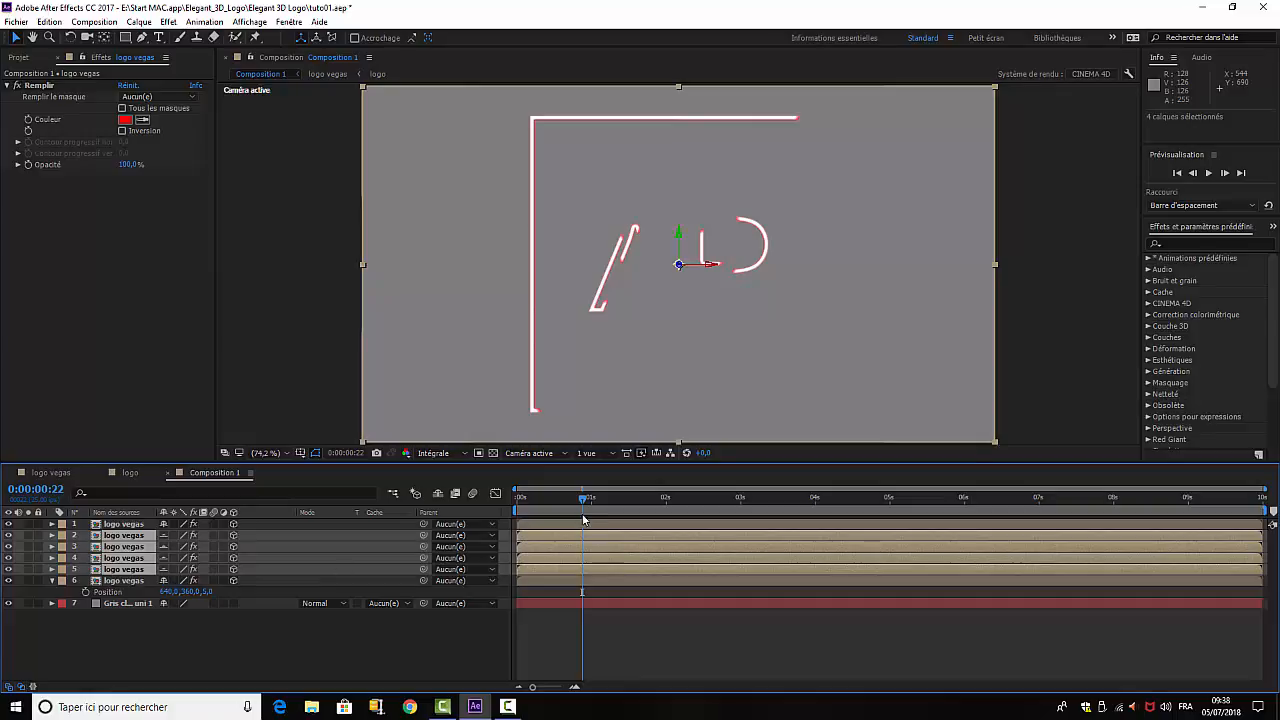
click(438, 494)
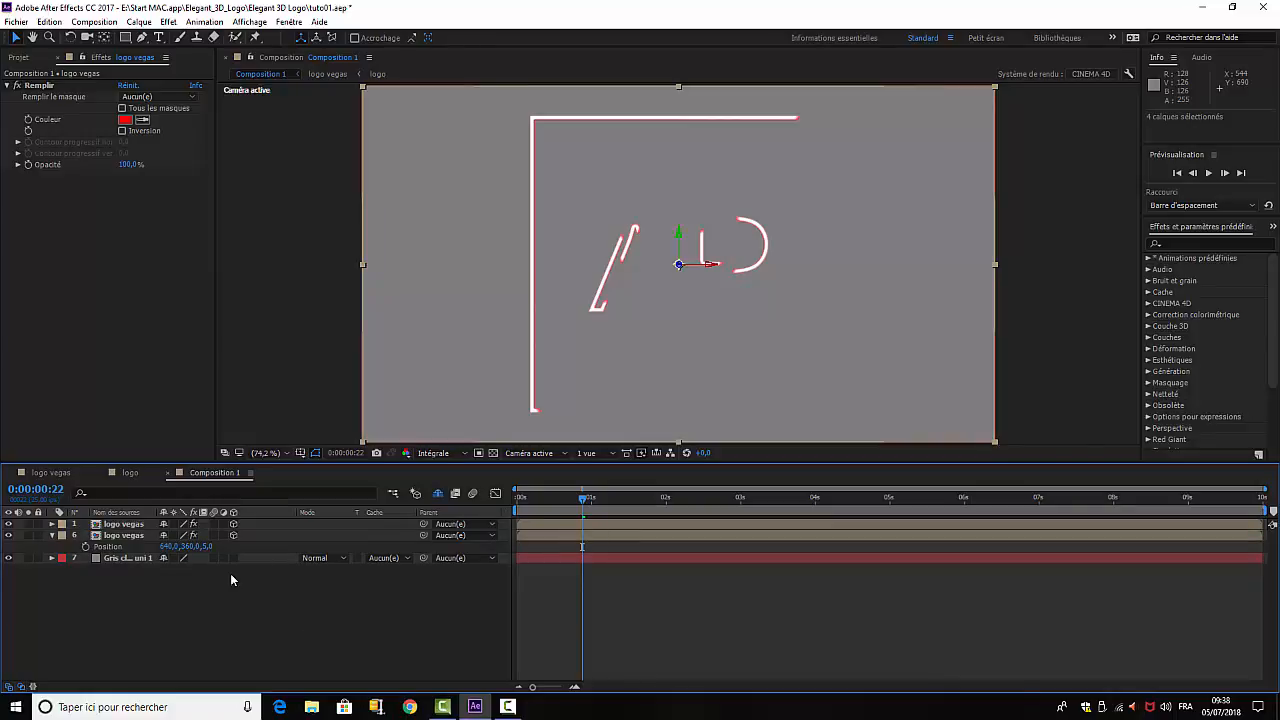
- Duplicate the logo vegas layer at Z position 5 and set the bottom copy's Z position to 6
click(121, 538)
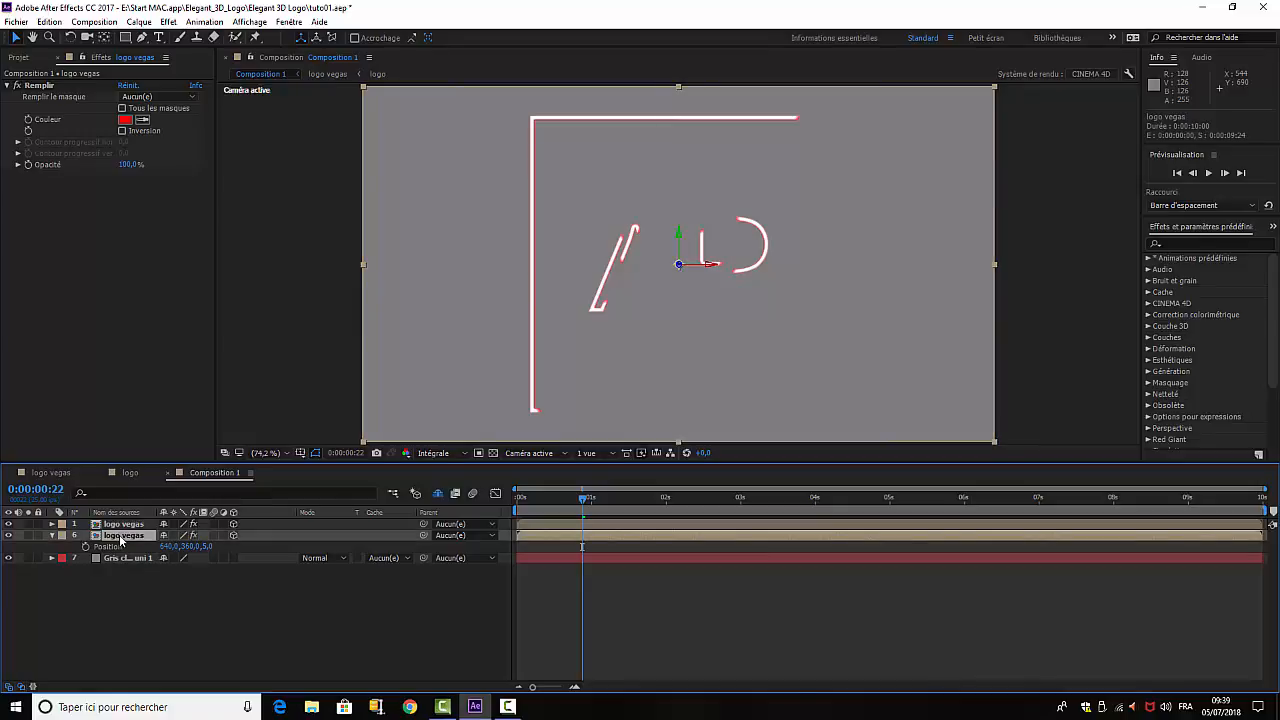
key(ctrl+d)
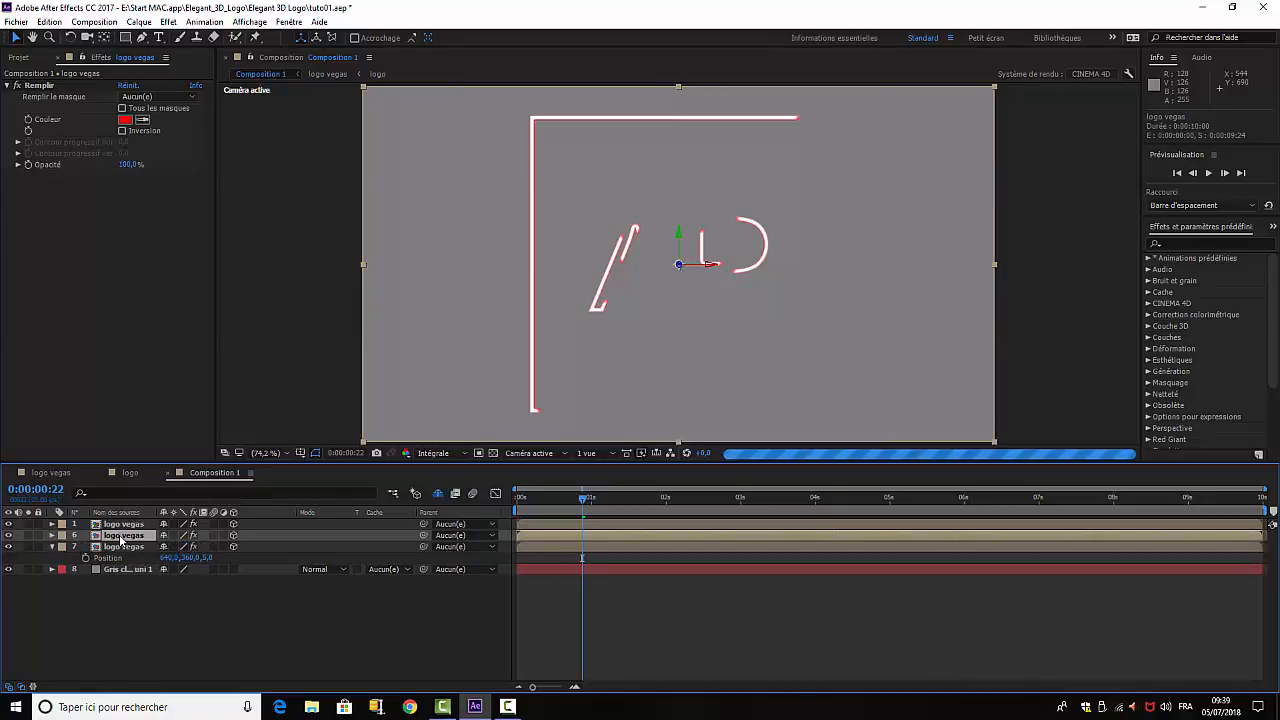
click(207, 558)
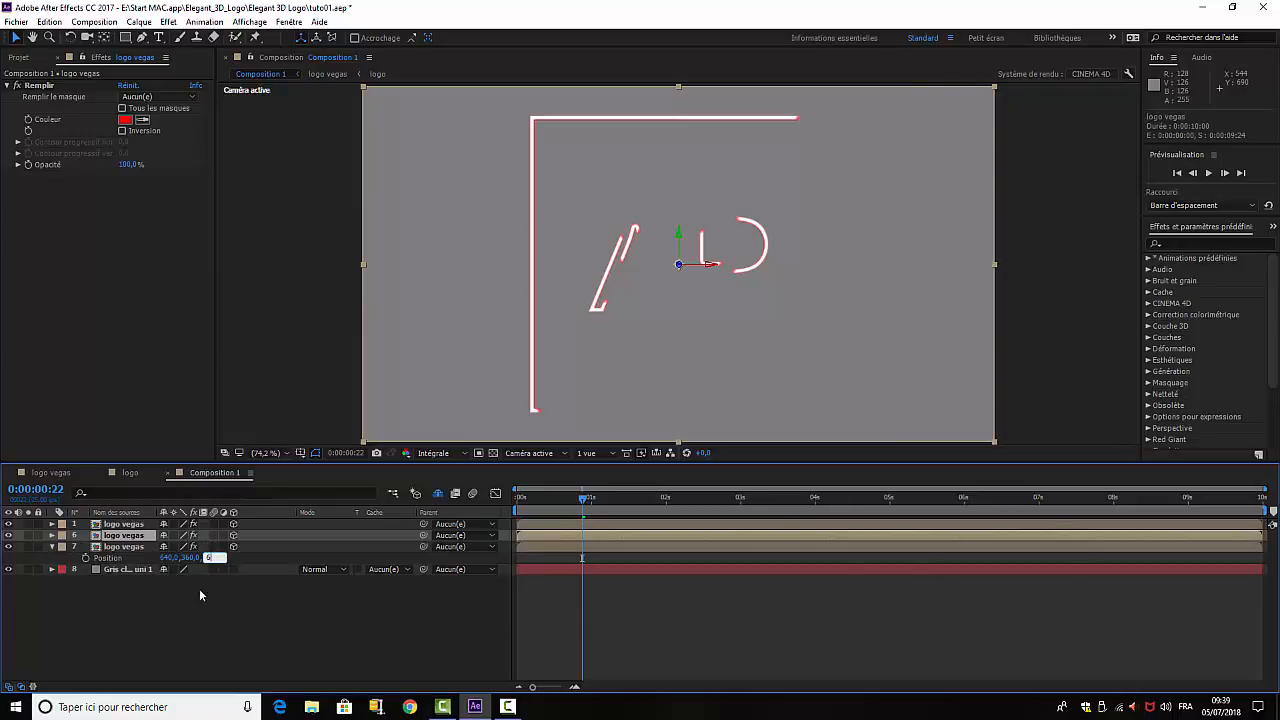
- Duplicate the logo vegas layer at Z position 6 and set the bottom copy's Z position to 7
click(130, 550)
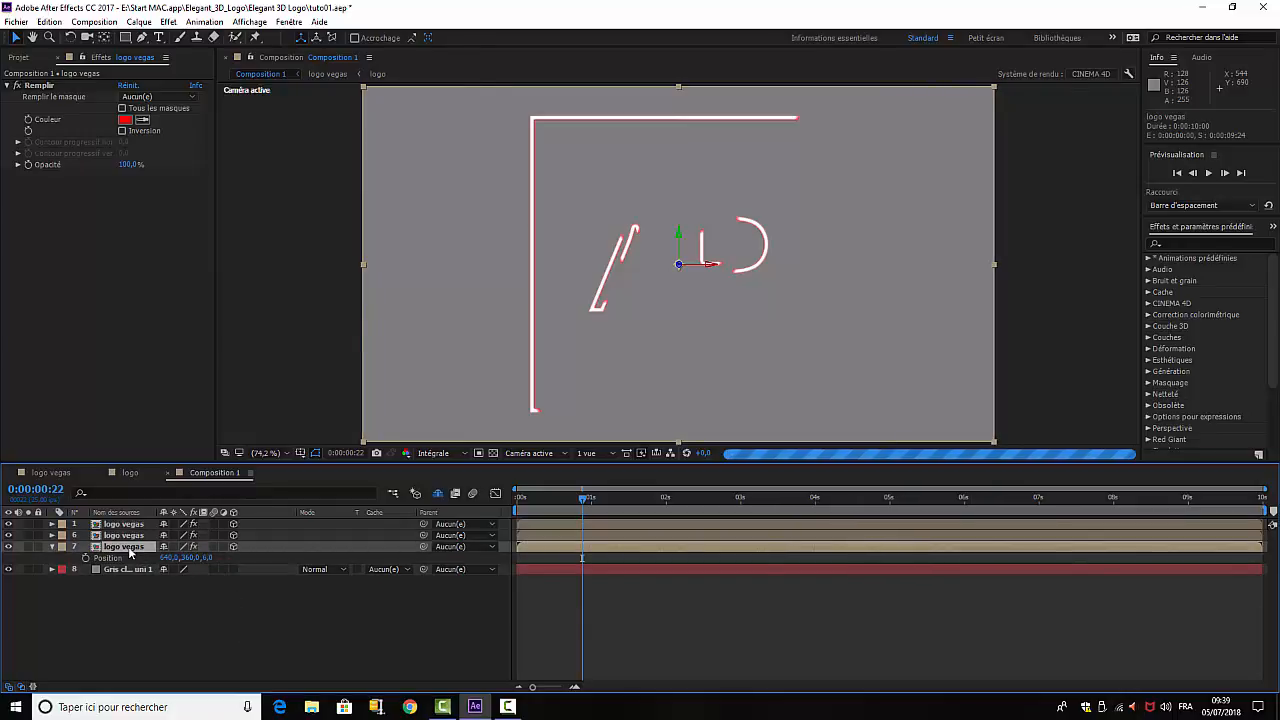
key(ctrl+d)
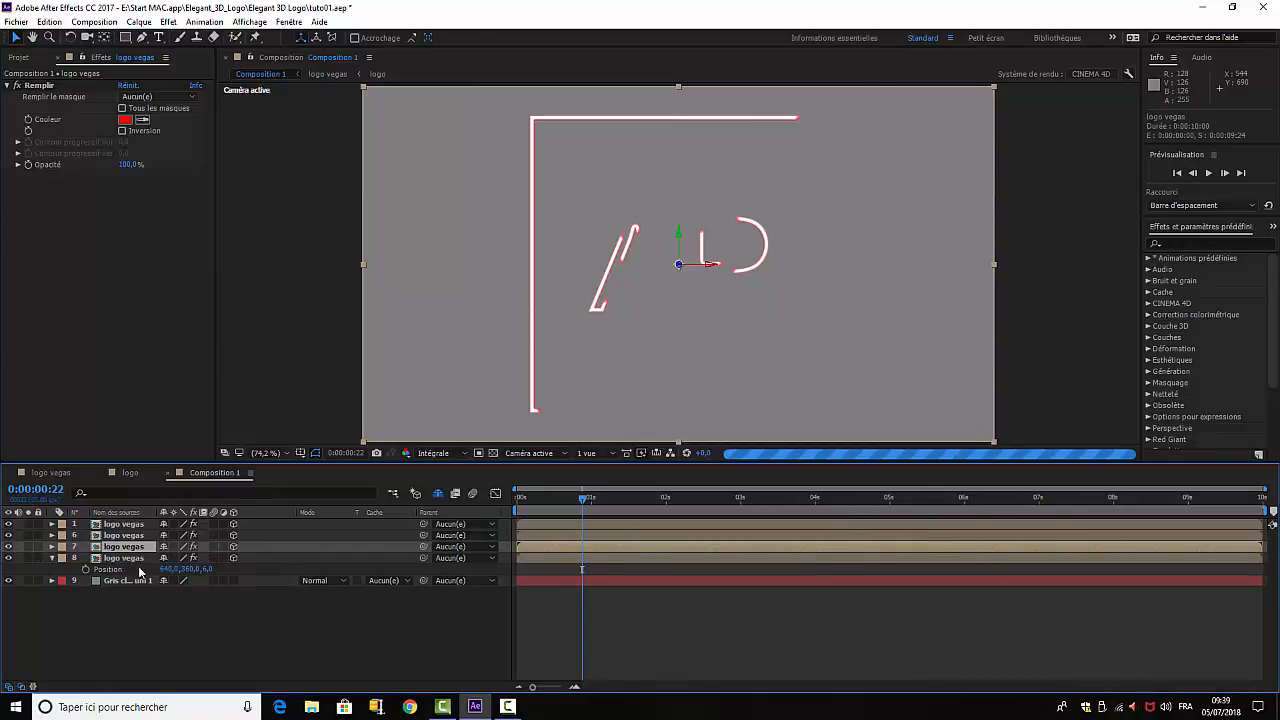
click(208, 569)
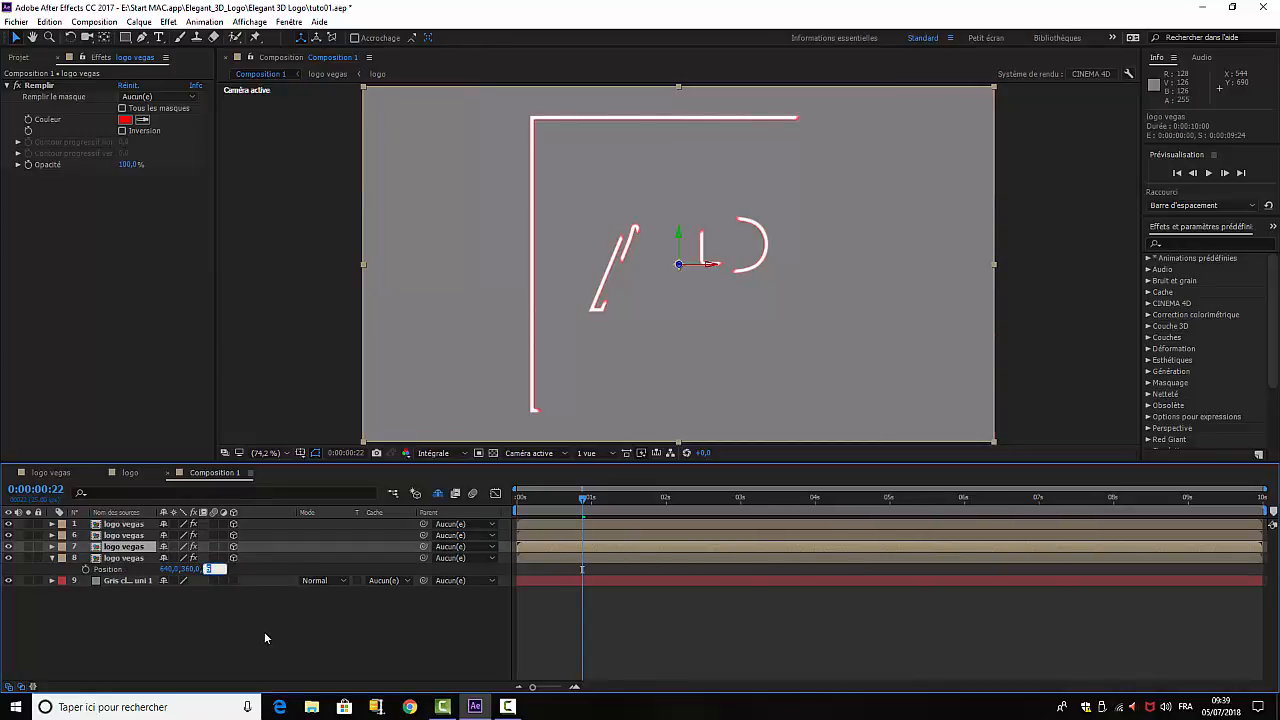
text(7)
click(239, 630)
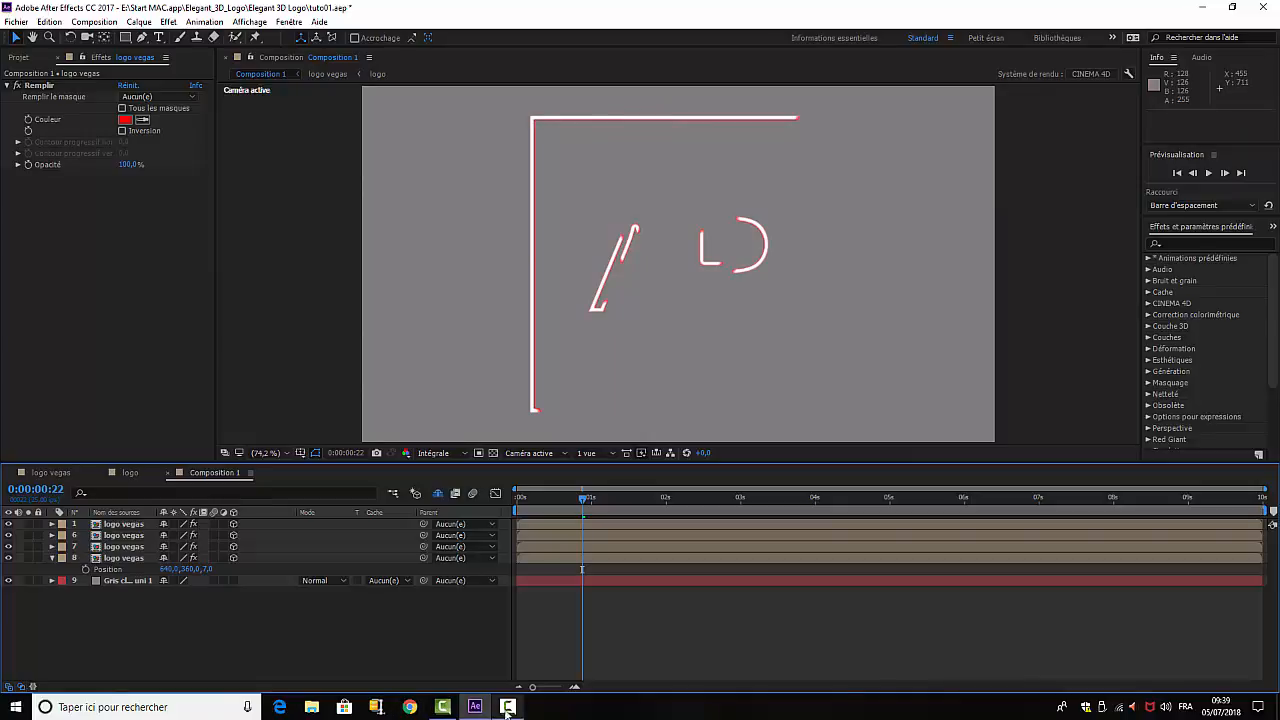
mouse_move(507, 709)
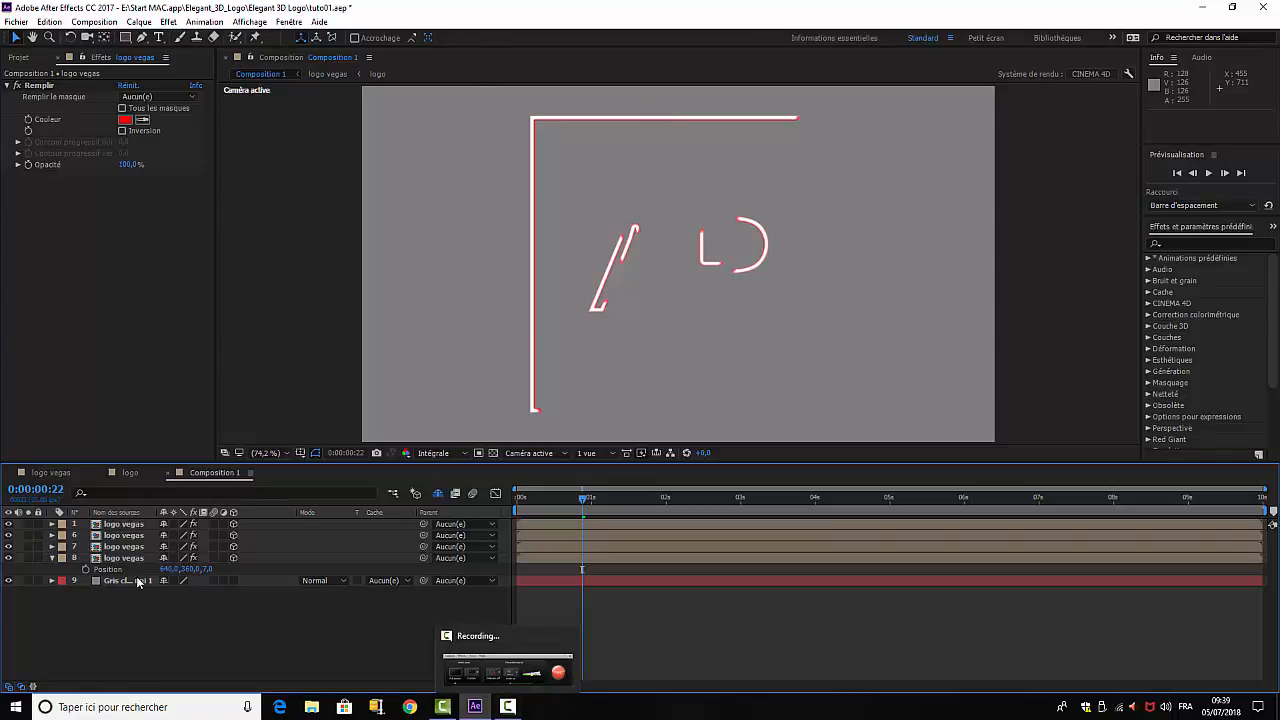
click(517, 709)
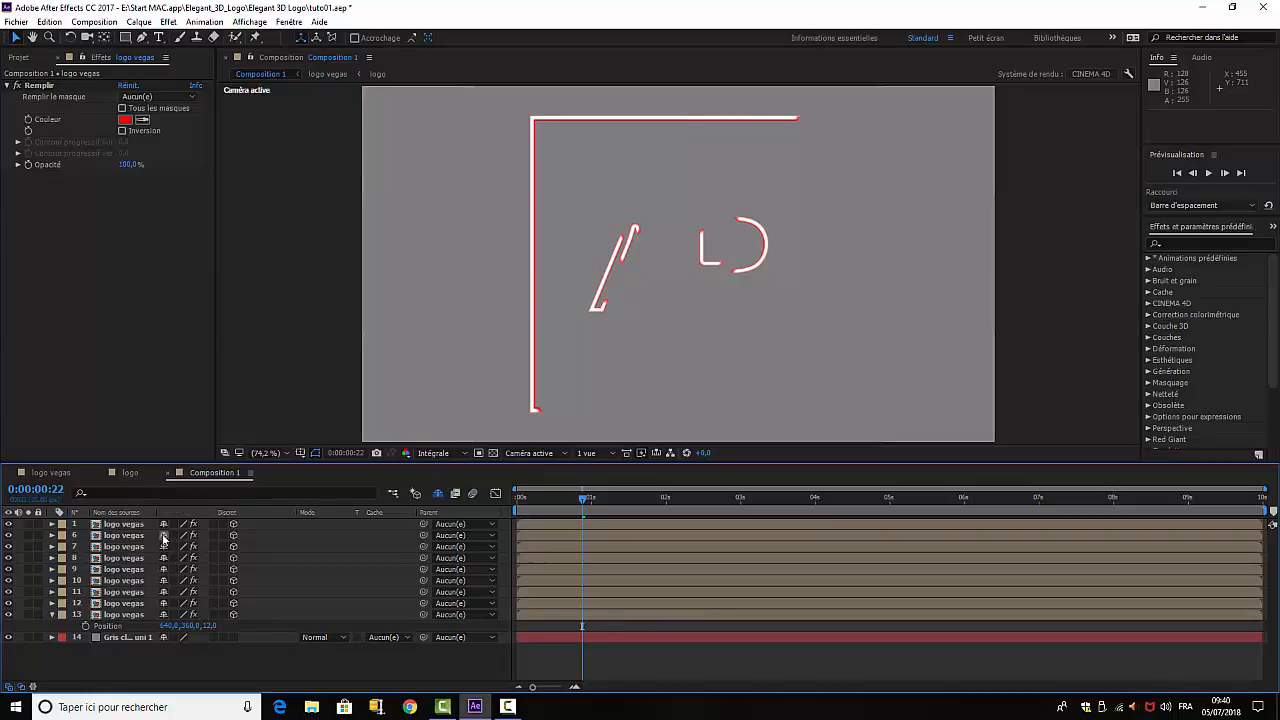
- Mark logo vegas layers 6 to 12 as shy so they are hidden from the timeline
click(130, 537)
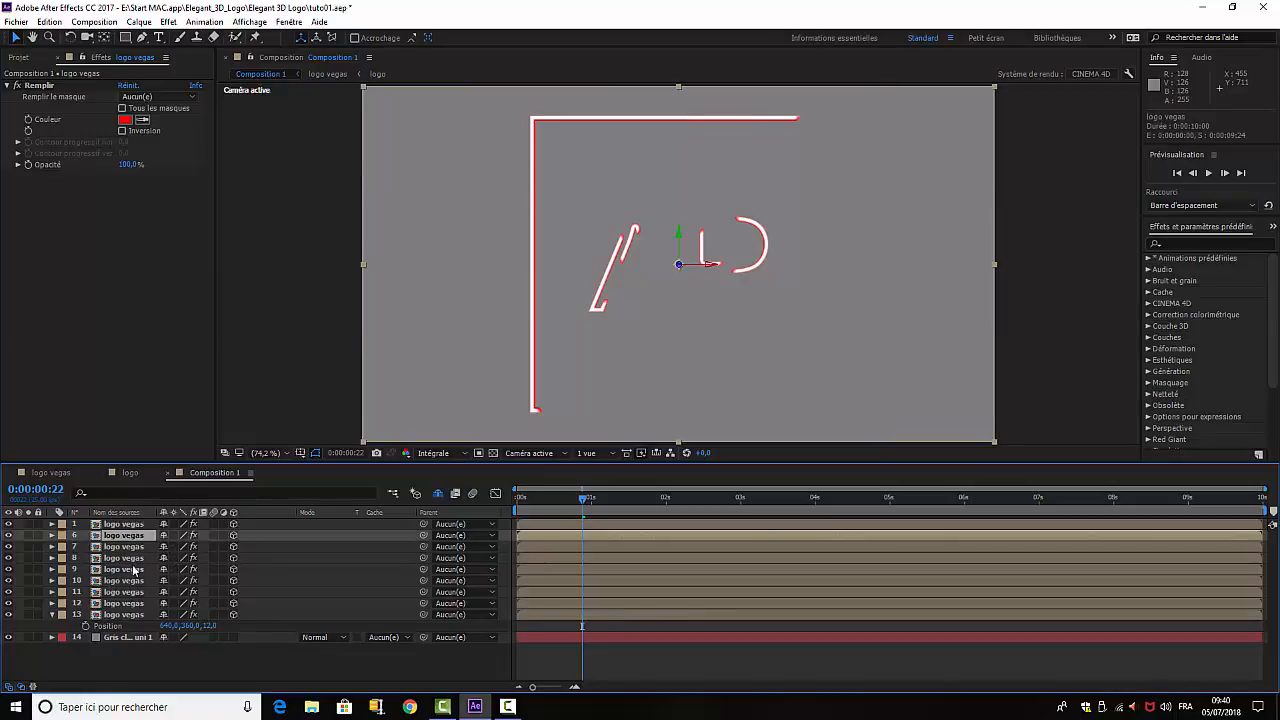
shift+click(138, 605)
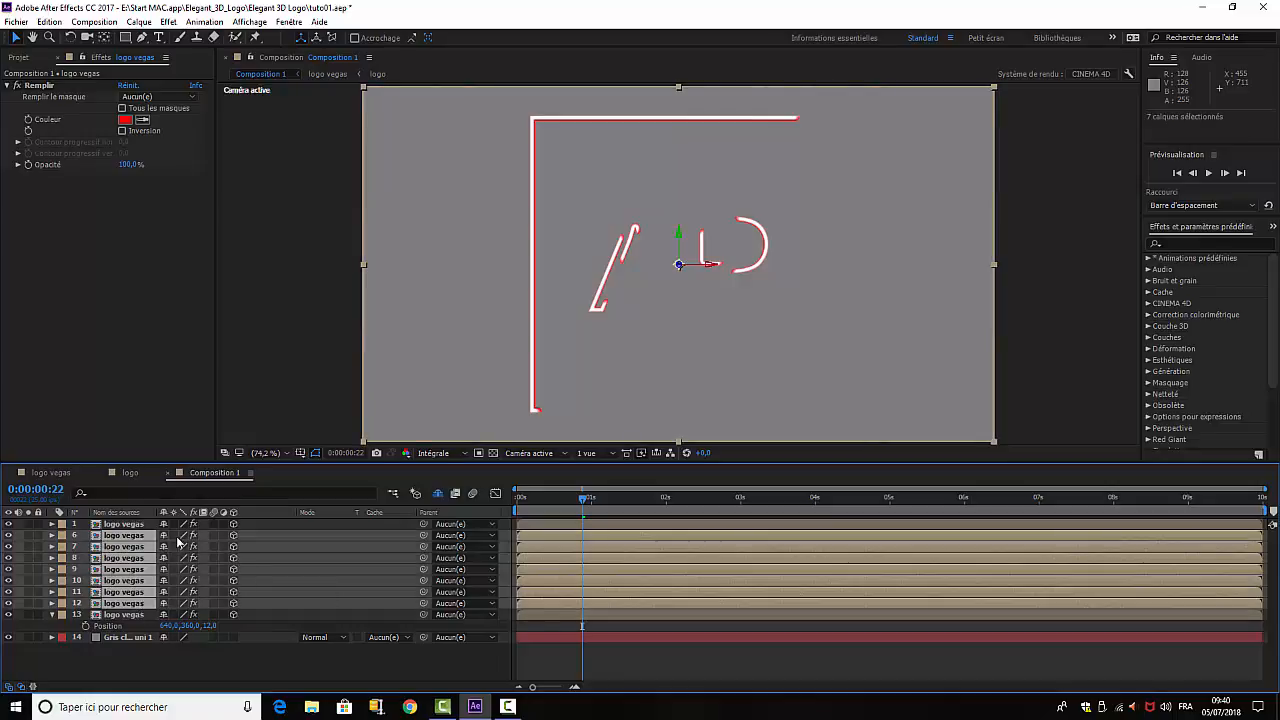
key(Delete)
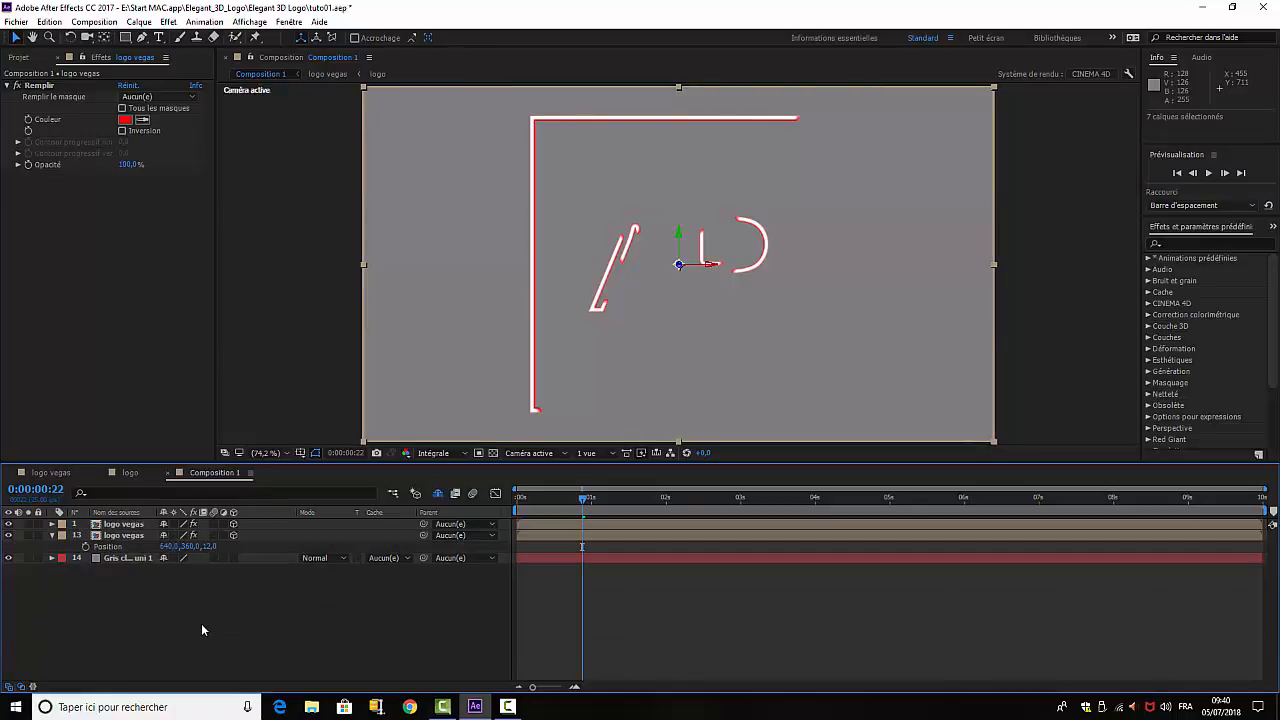
click(122, 537)
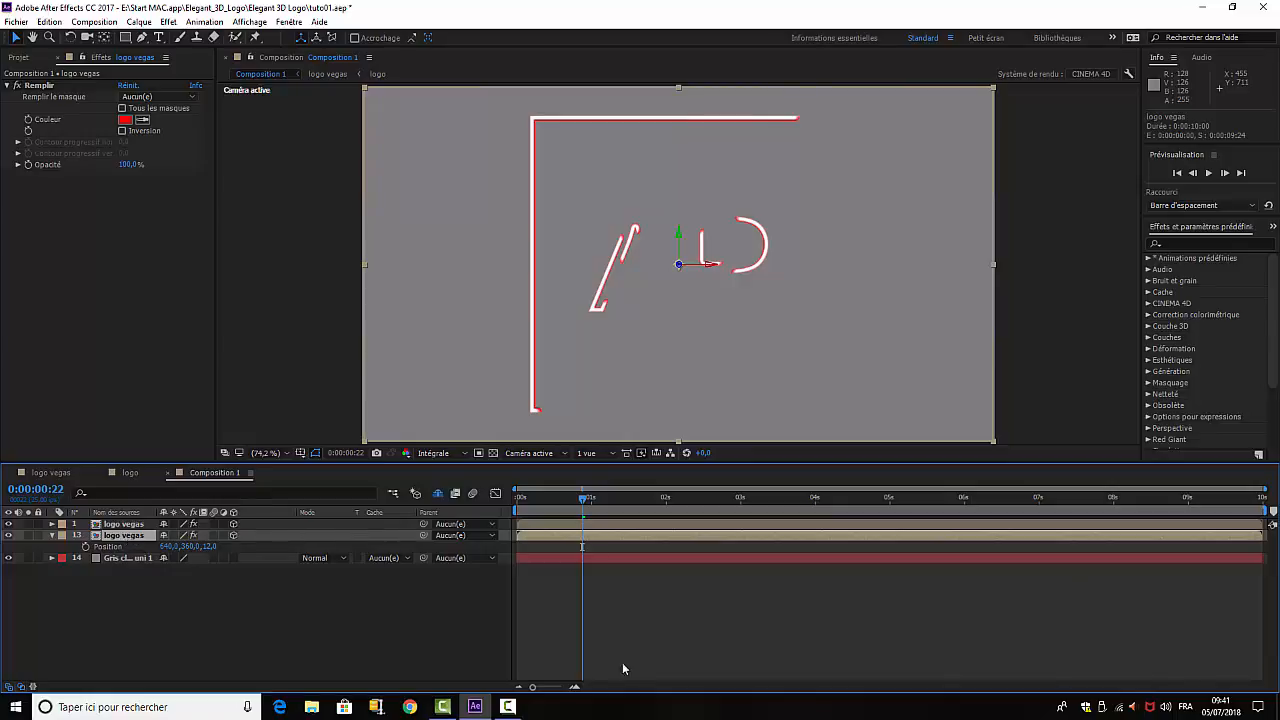
mouse_move(510, 708)
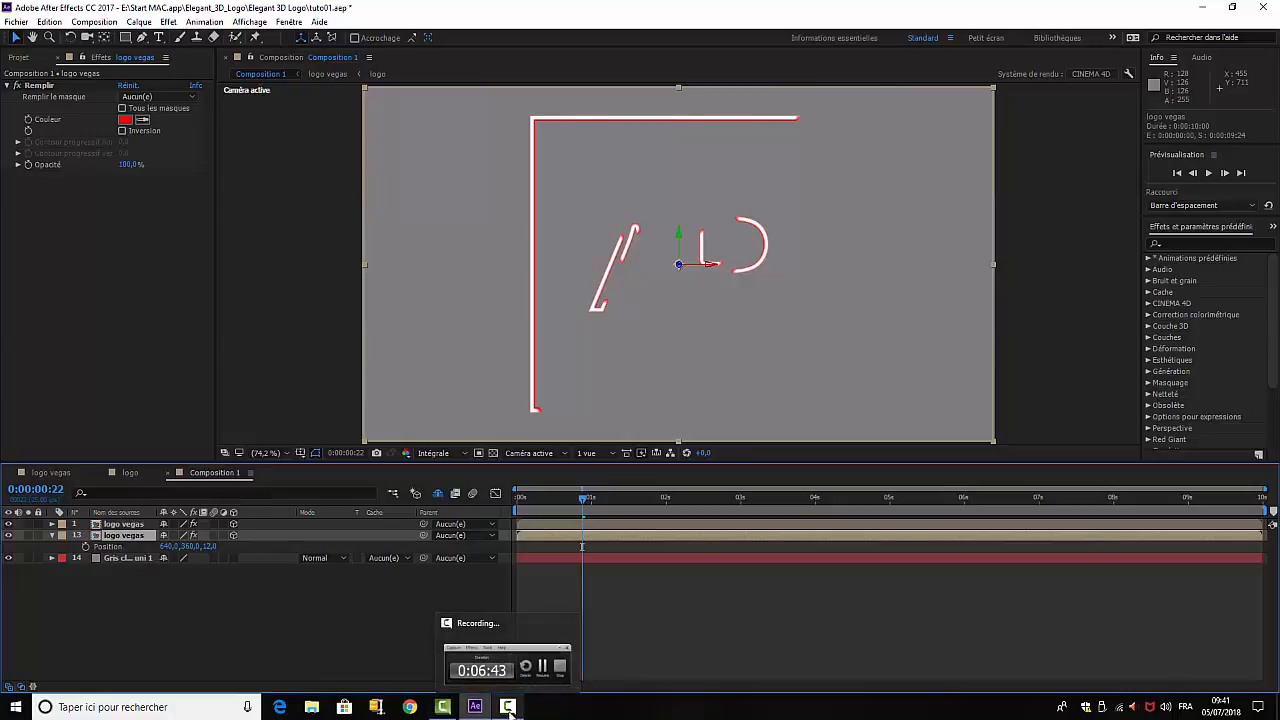
click(510, 708)
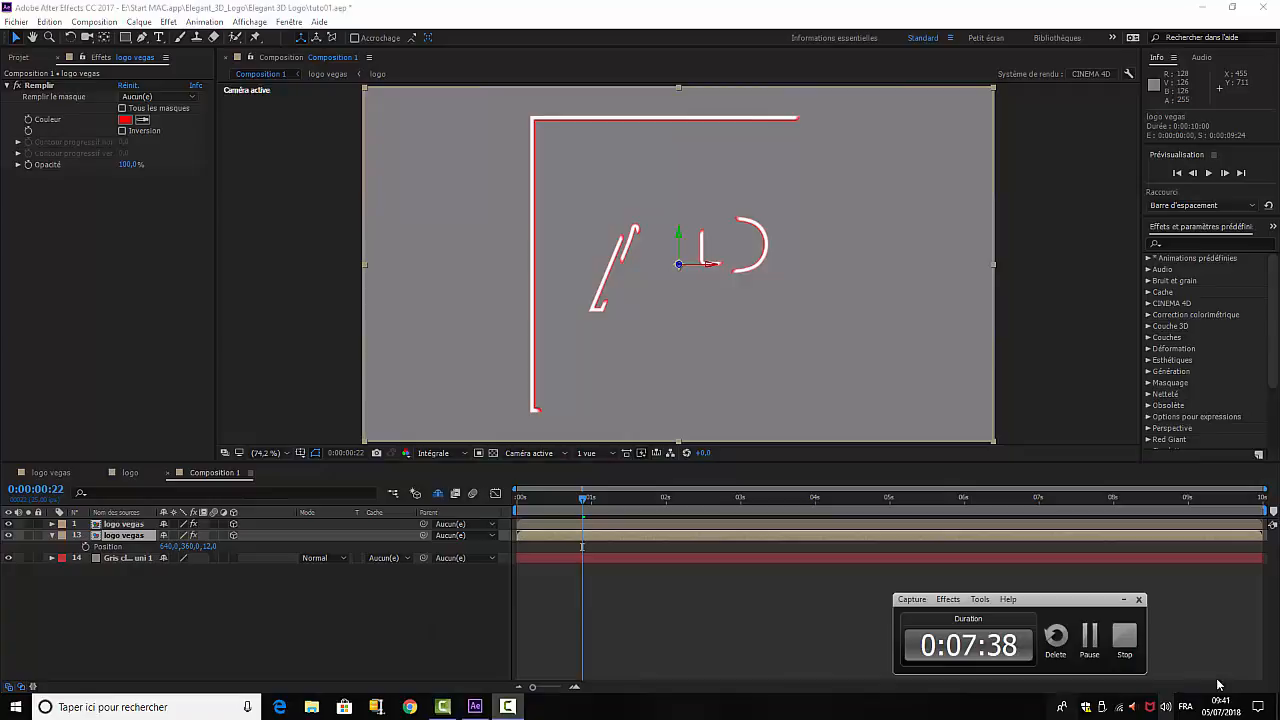
click(1086, 634)
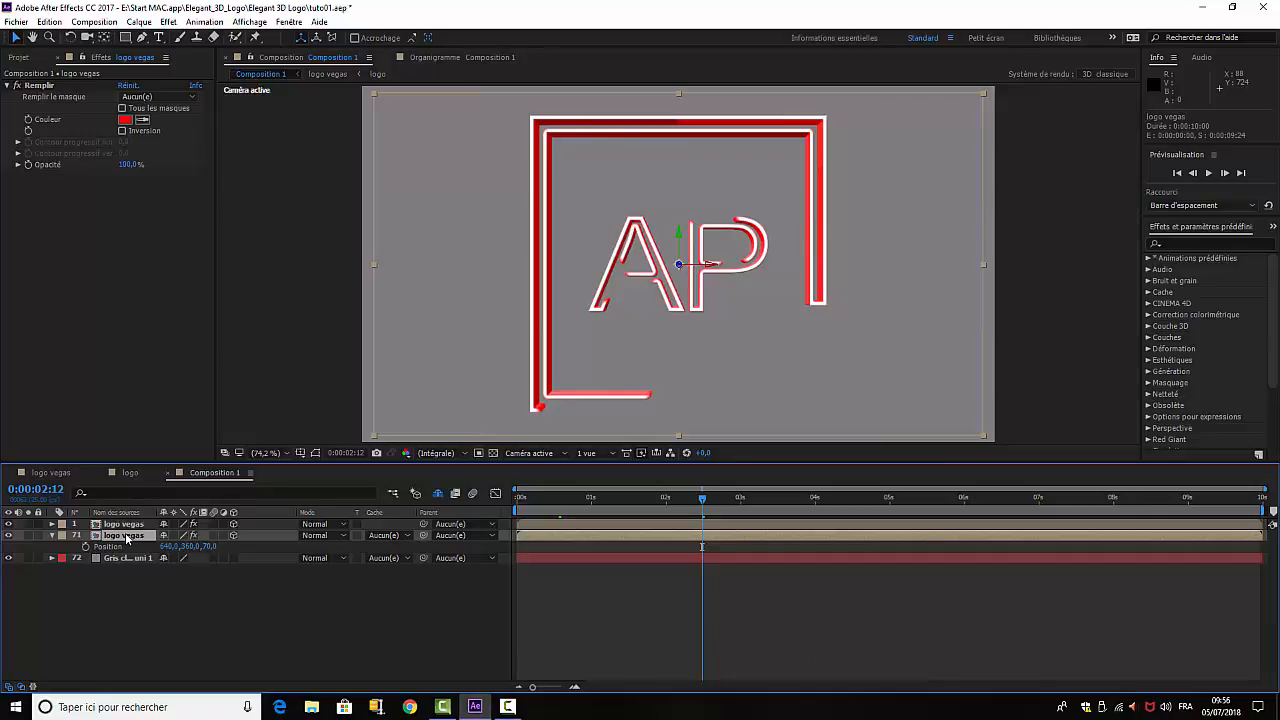
- Duplicate the logo vegas layer at Z position 70 and set the bottom copy's Z position to 71
key(ctrl+d)
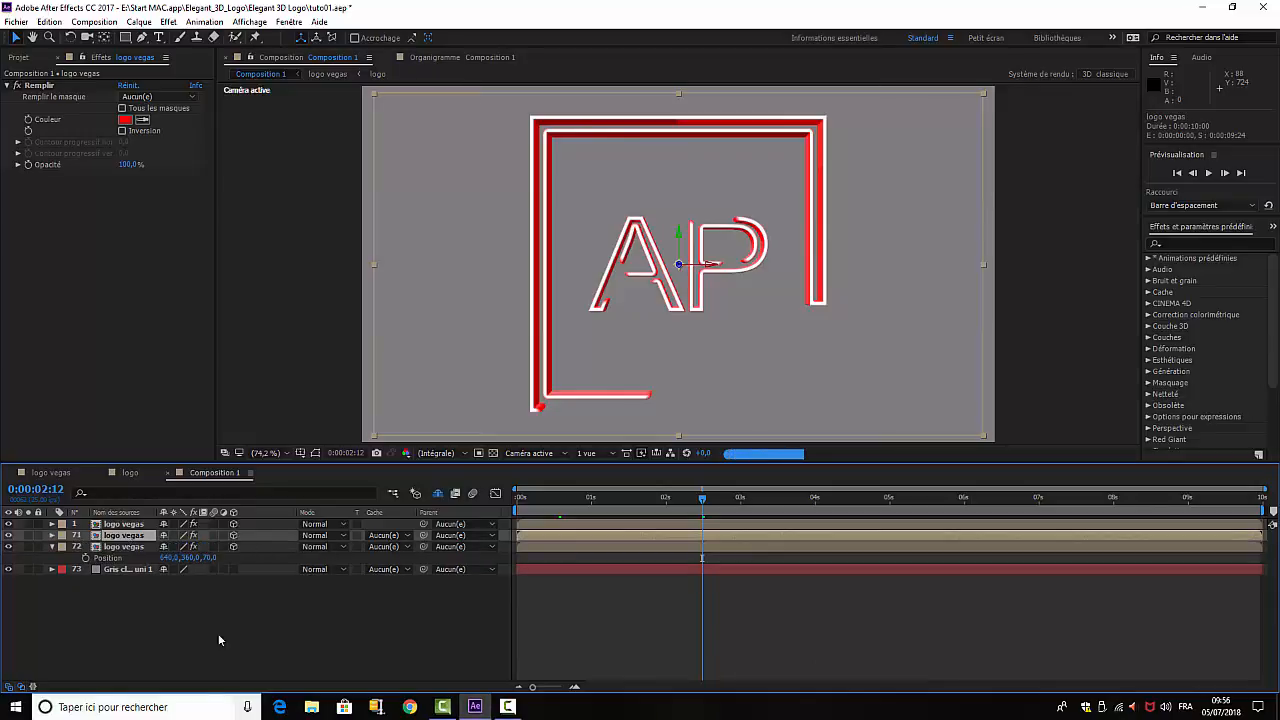
click(210, 557)
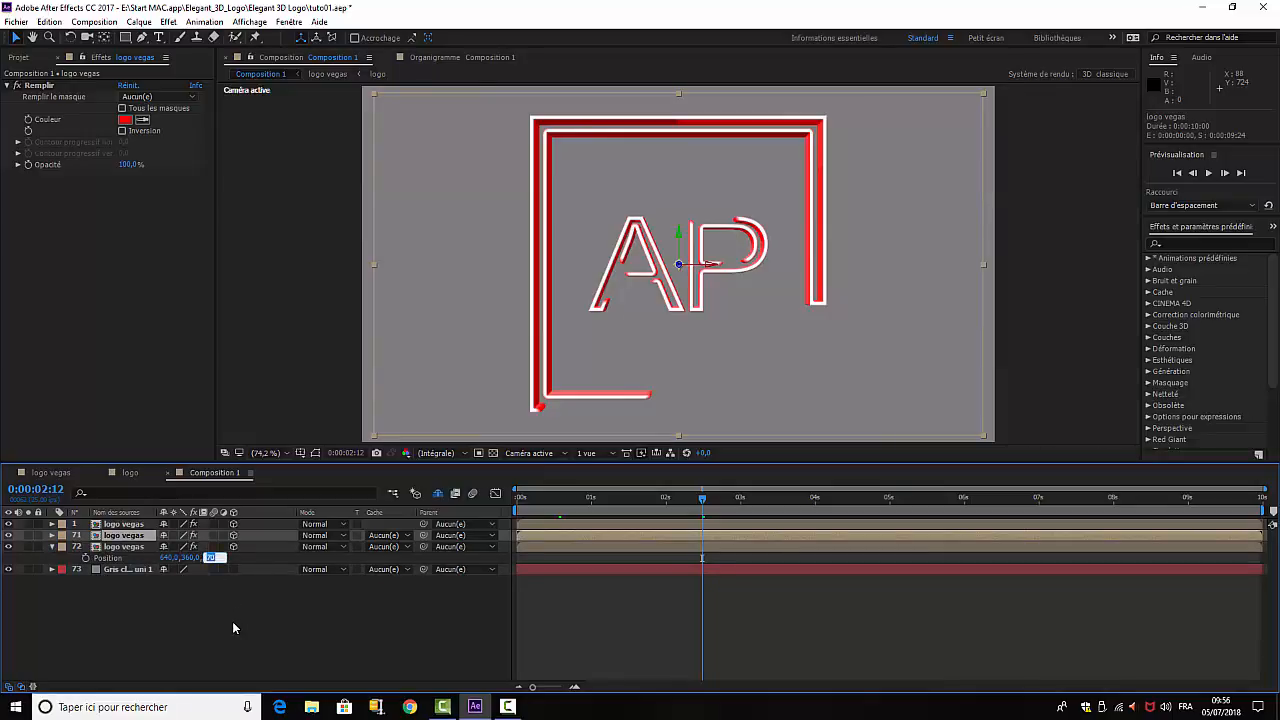
text(71)
key(Return)
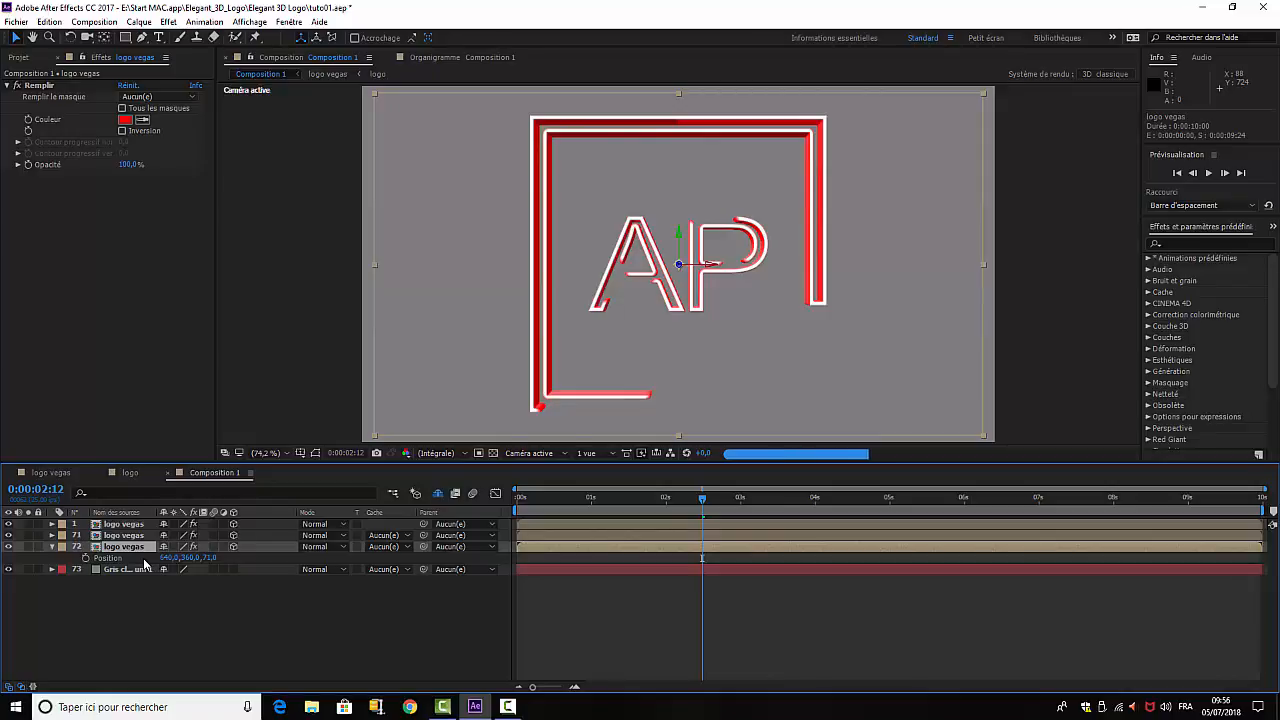
- Duplicate the logo vegas layer at Z position 71 and set the bottom copy's Z position to 72
key(ctrl+d)
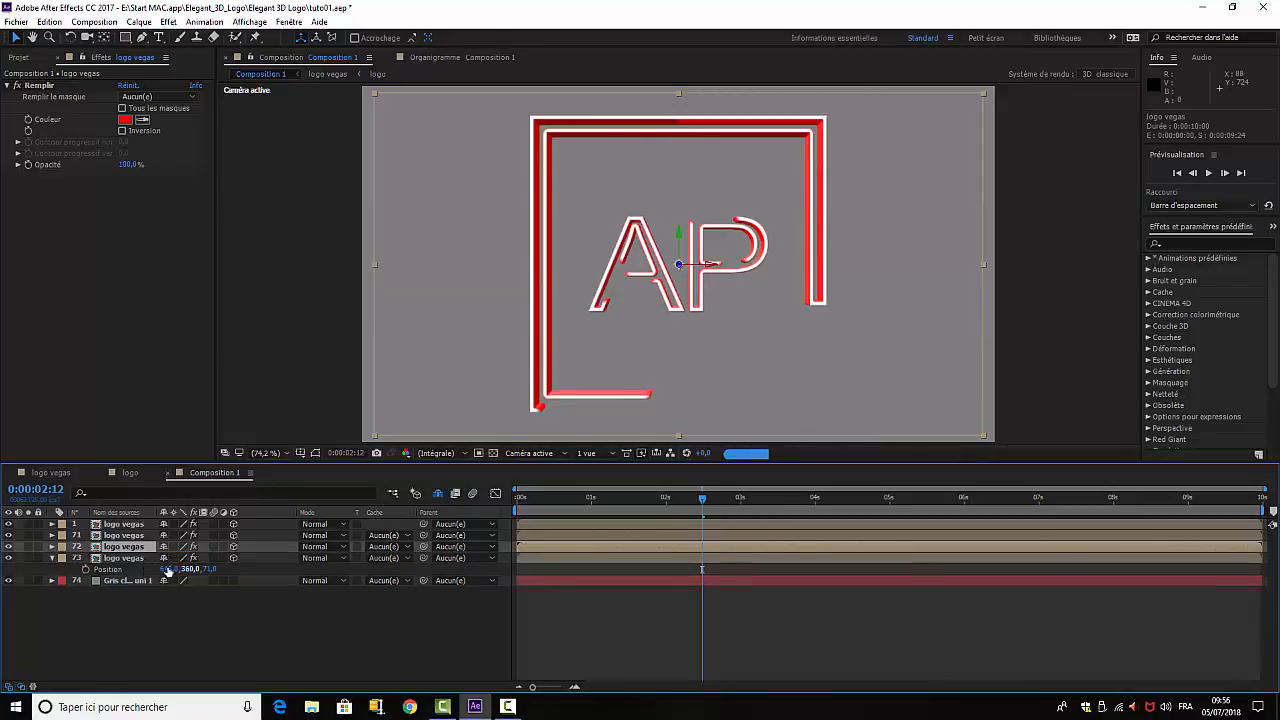
click(210, 569)
text(72)
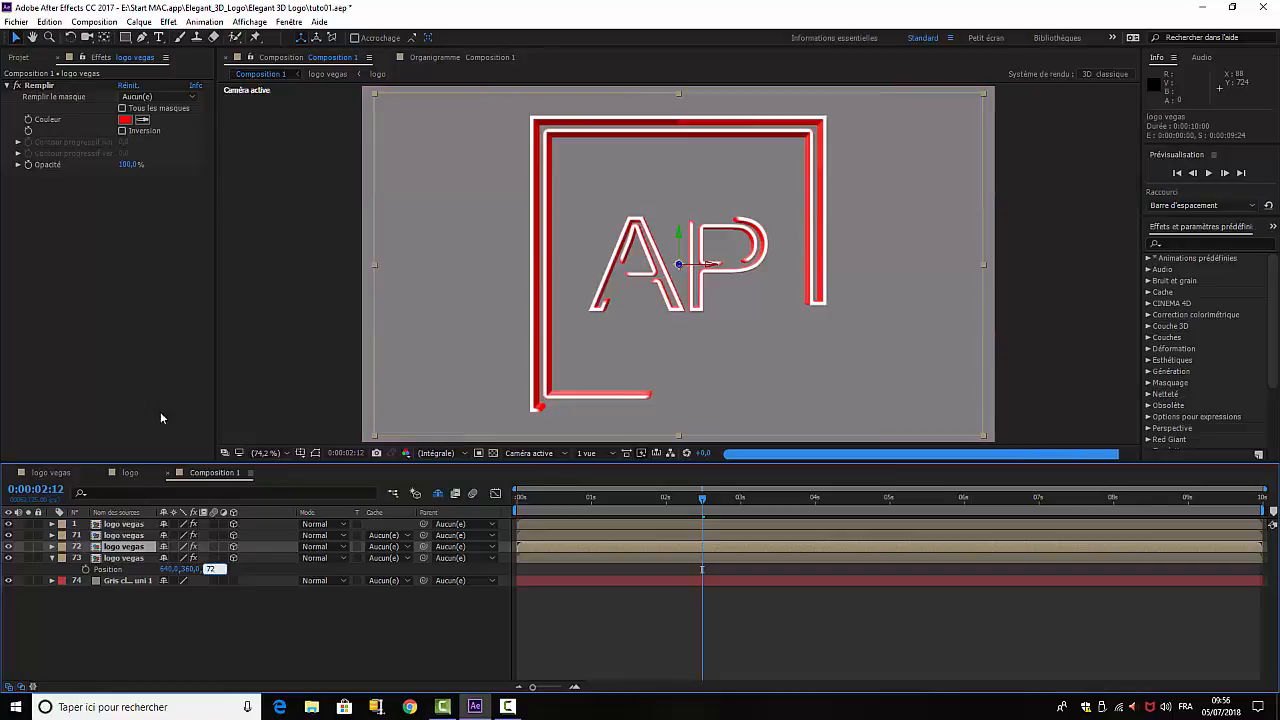
- Duplicate the logo vegas layer at Z position 72 and set the bottom copy's Z position to 73
click(137, 562)
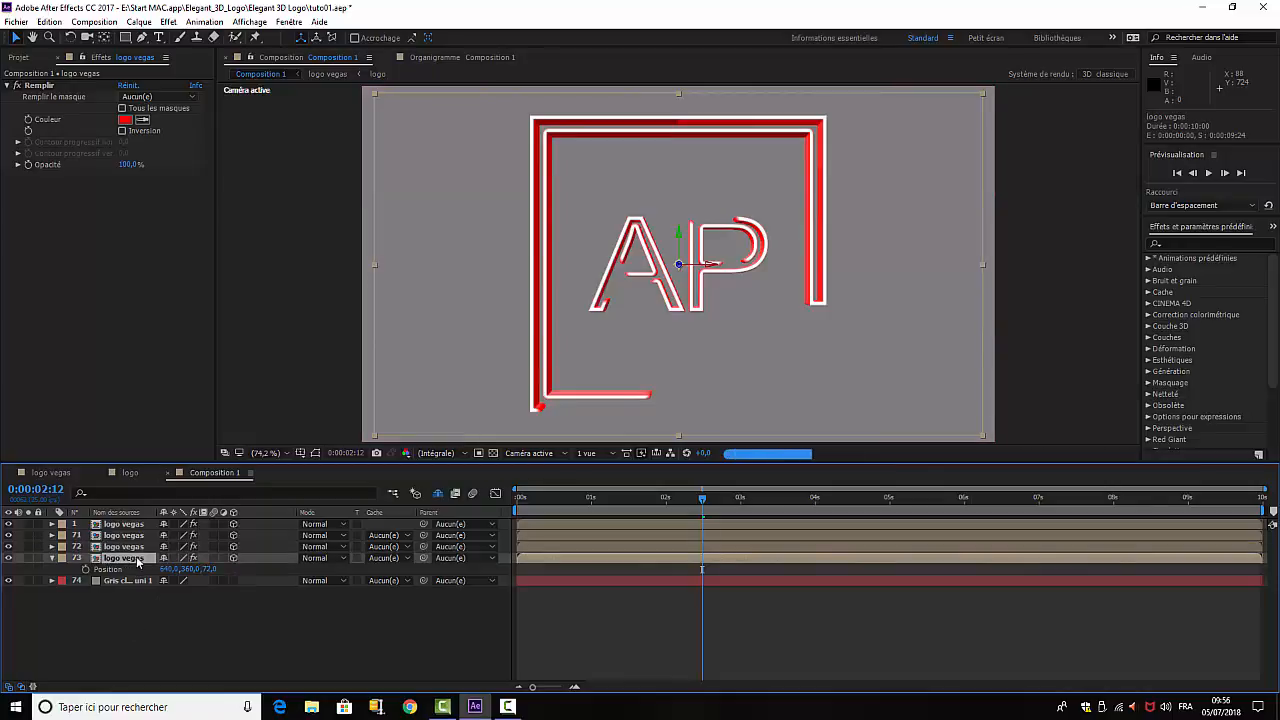
key(ctrl+d)
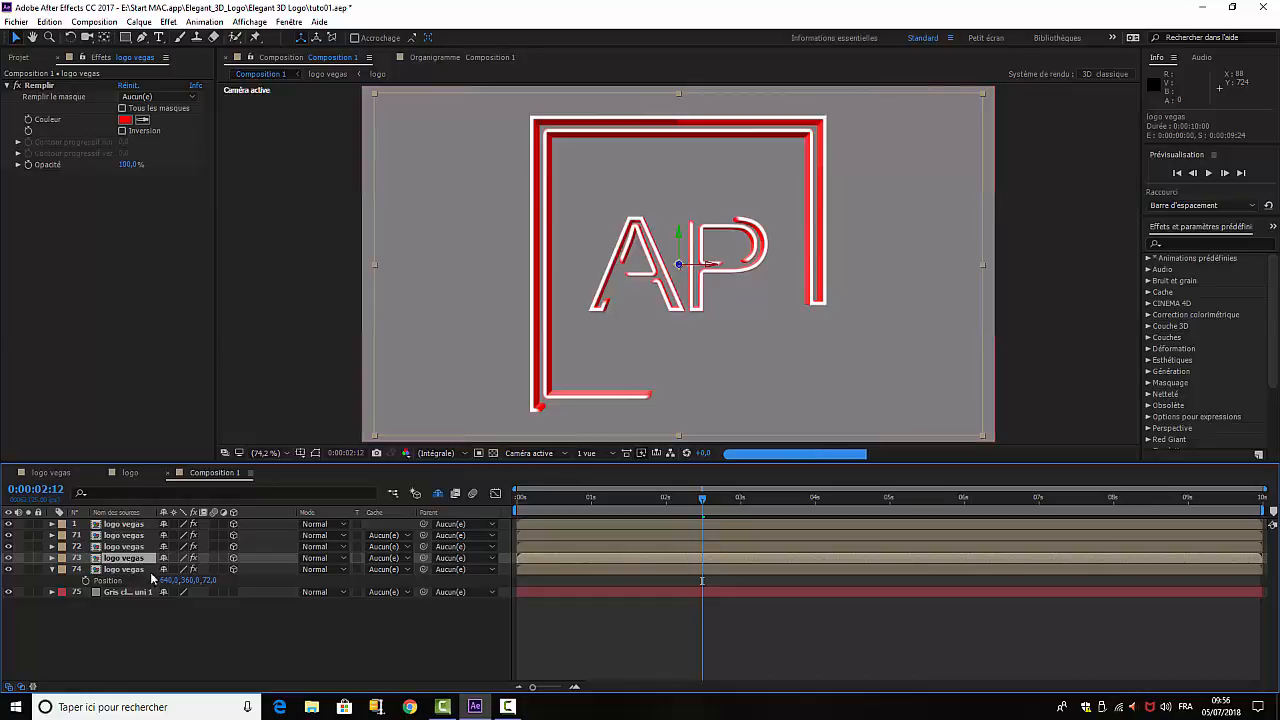
click(209, 581)
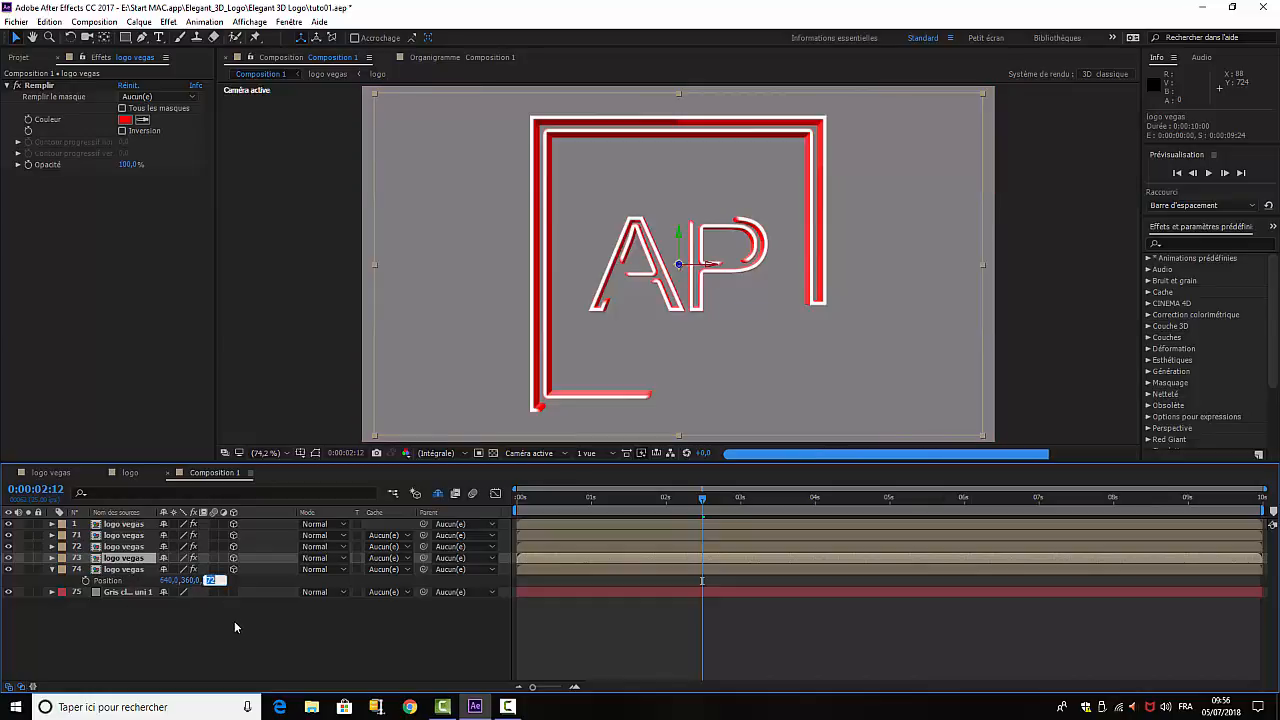
text(73)
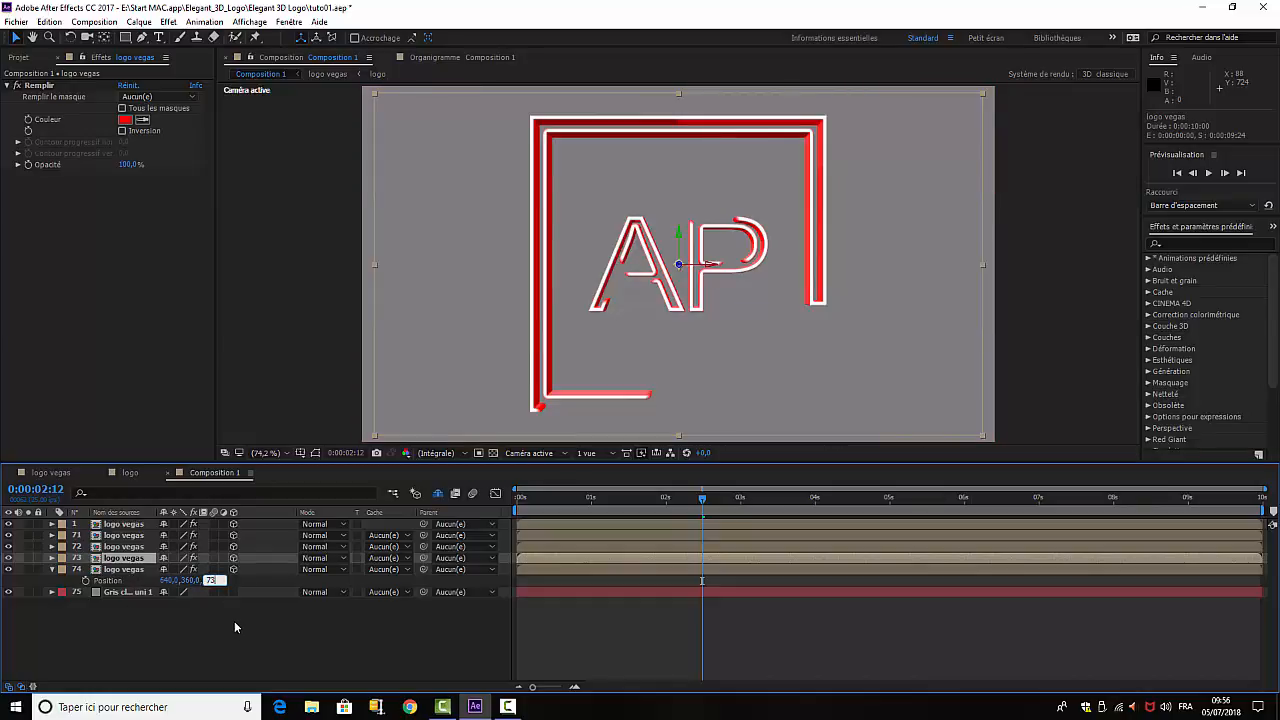
- Duplicate the logo vegas layer at Z position 73 and set the bottom copy's Z position to 74
click(128, 571)
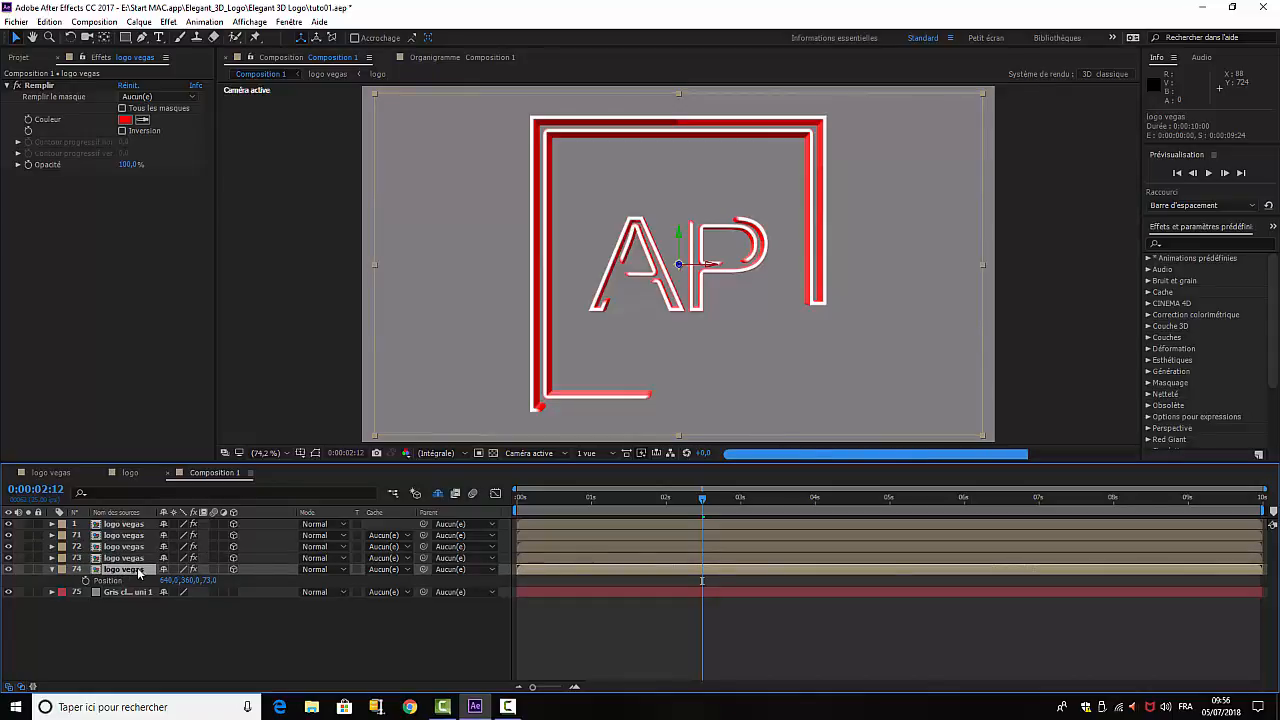
key(ctrl+d)
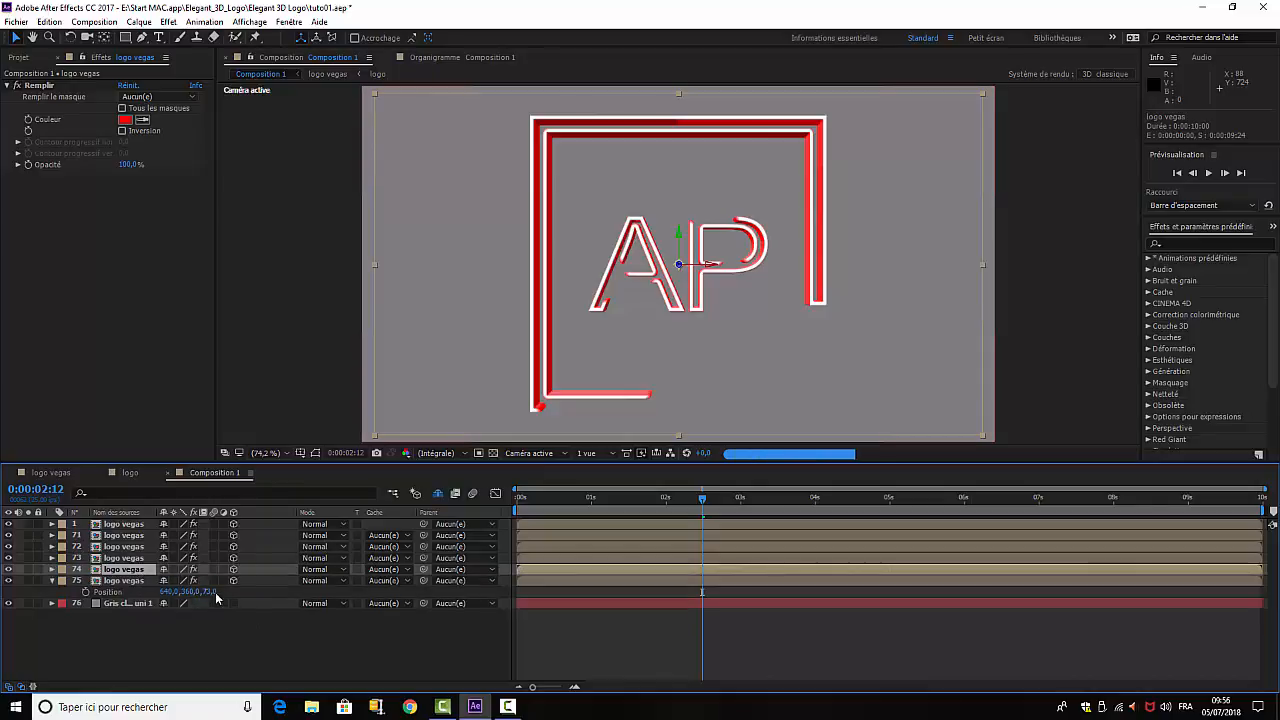
click(209, 591)
text(74)
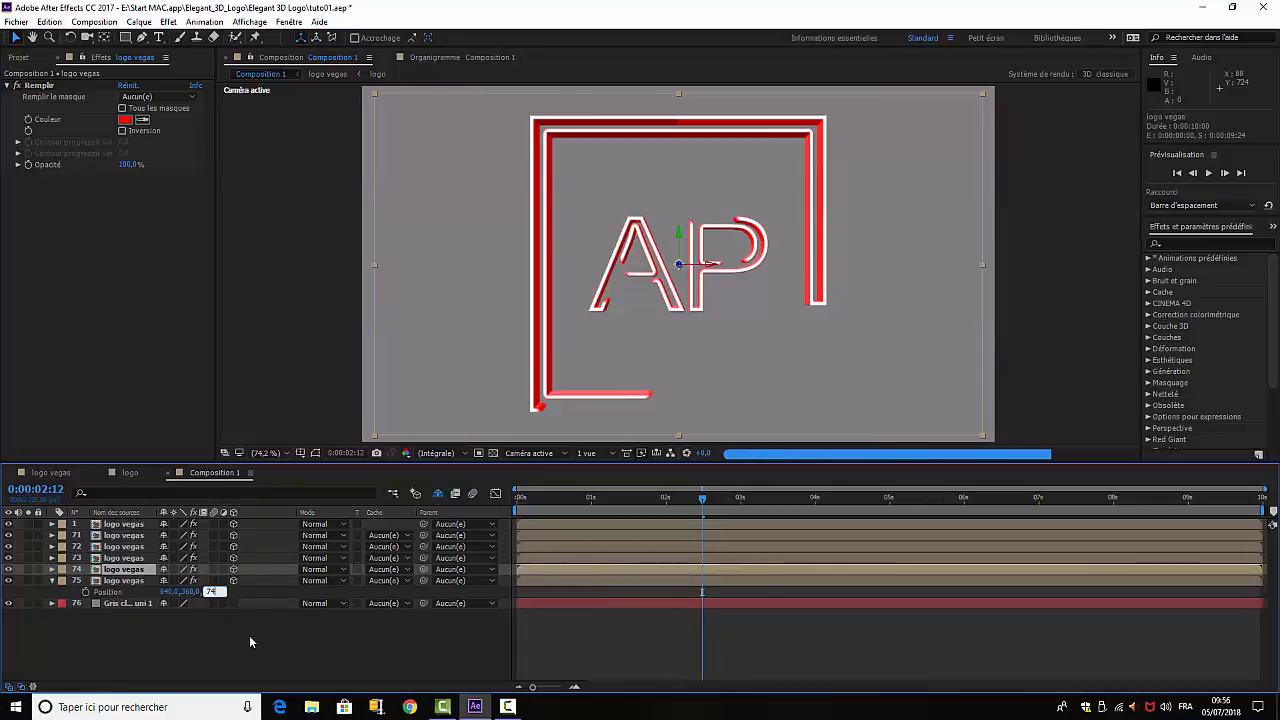
- Duplicate the logo vegas layer at Z position 74 and set the bottom copy's Z position to 75
click(139, 578)
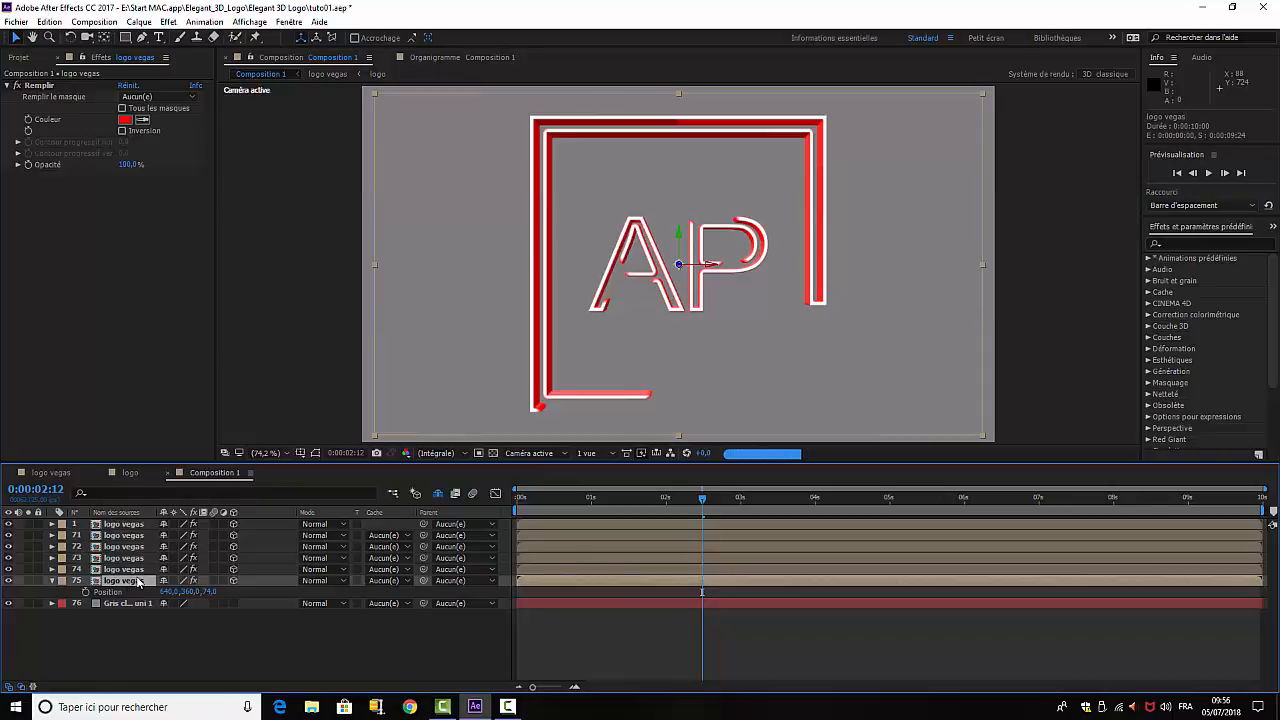
key(ctrl+d)
click(208, 603)
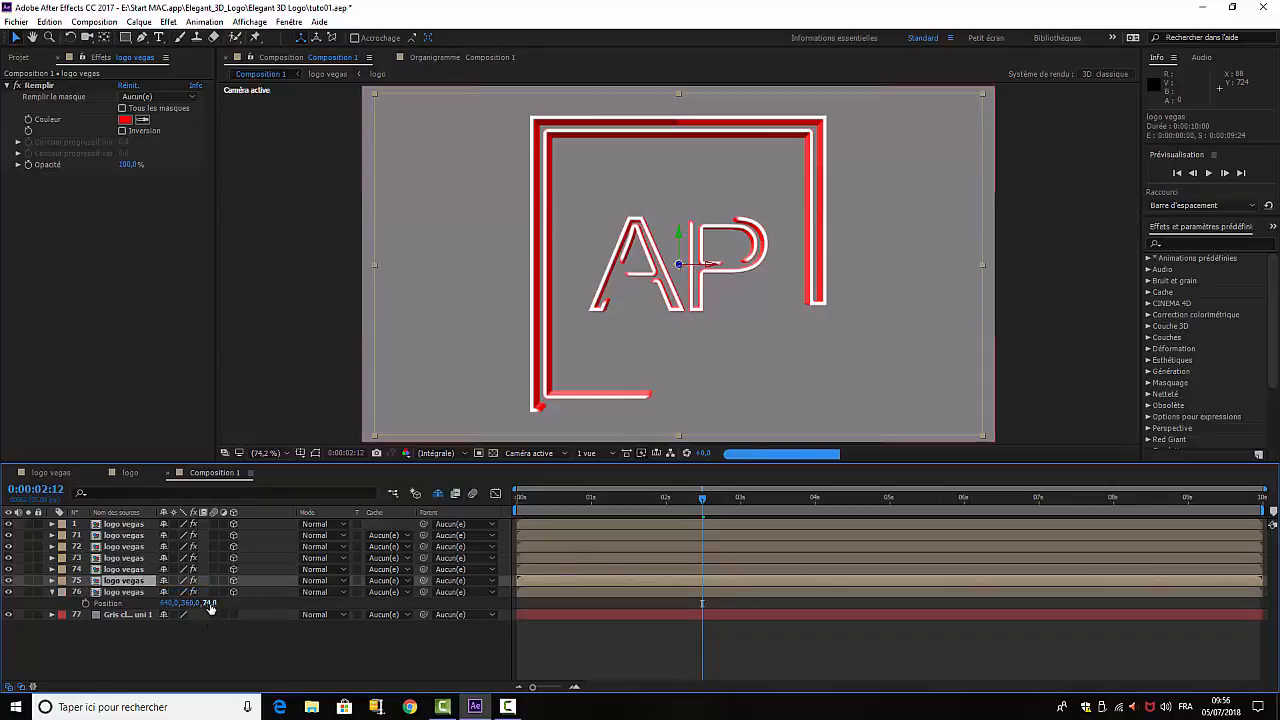
text(75)
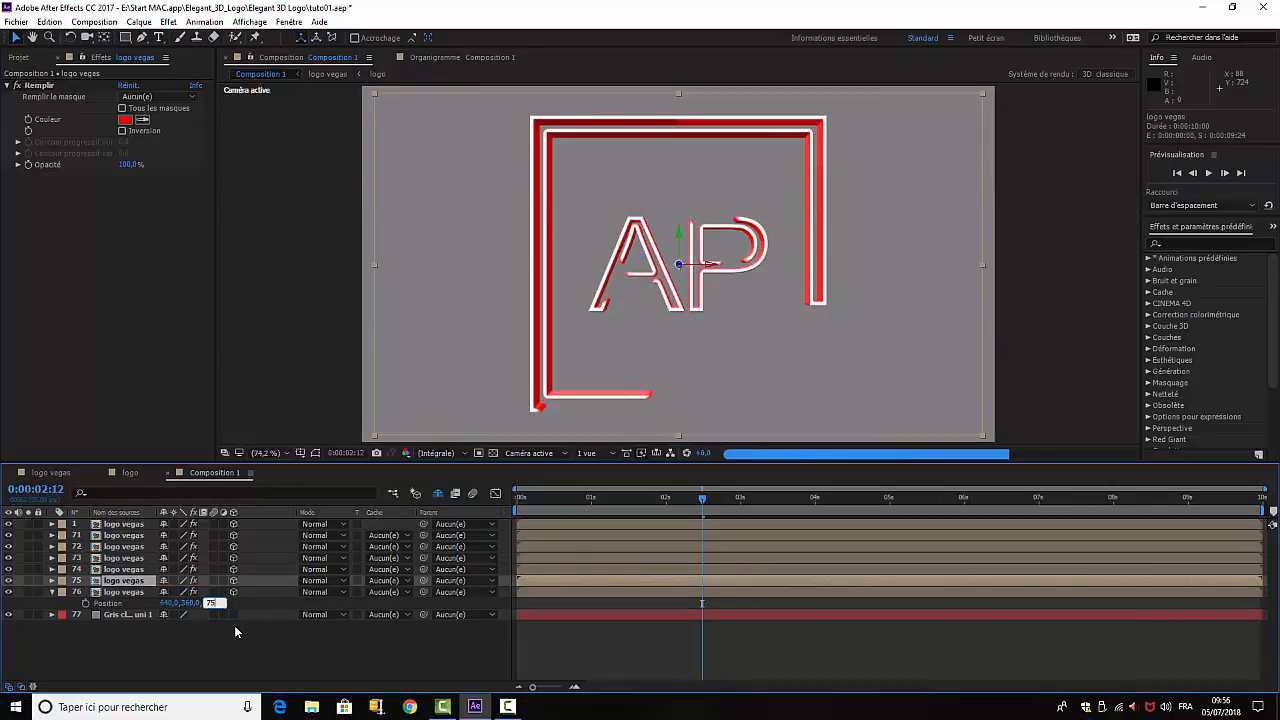
key(Return)
- Mark logo vegas layers 71 to 75 as shy to hide them from the timeline
click(164, 536)
click(164, 536)
click(164, 536)
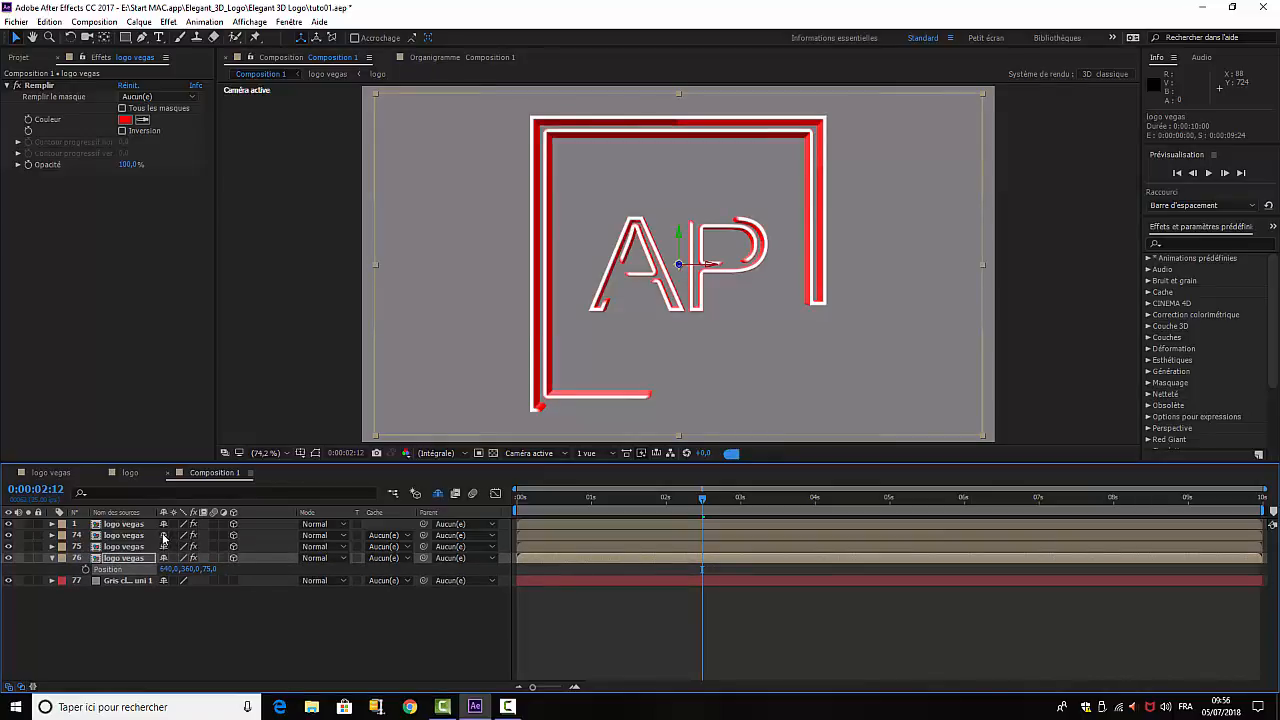
click(164, 536)
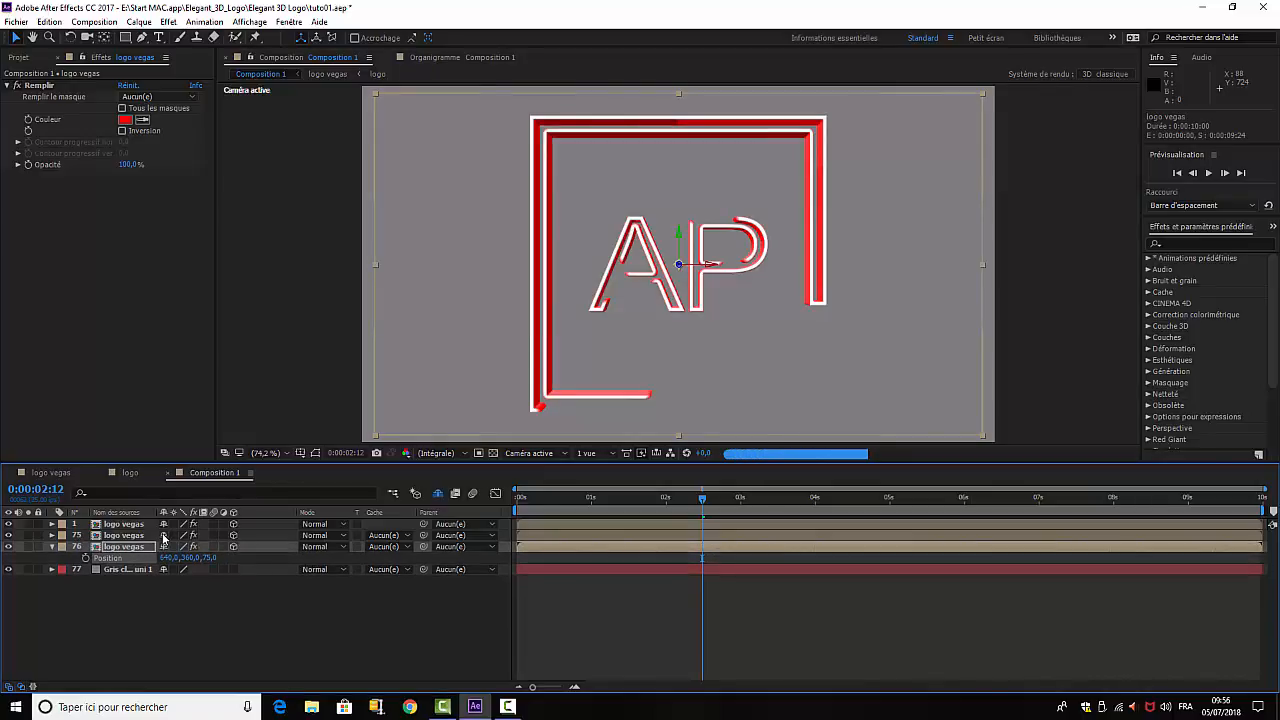
click(164, 536)
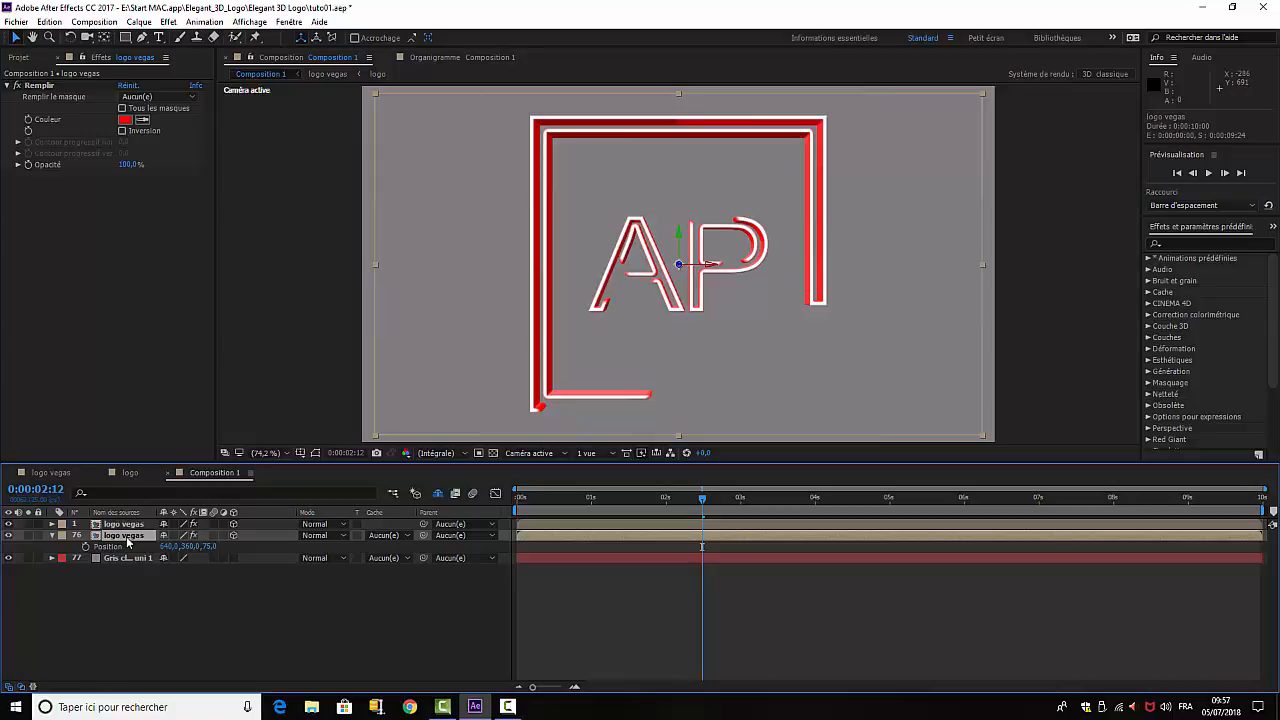
- Duplicate the logo vegas layer at Z position 75 and set the bottom copy's Z position to 76
key(ctrl+d)
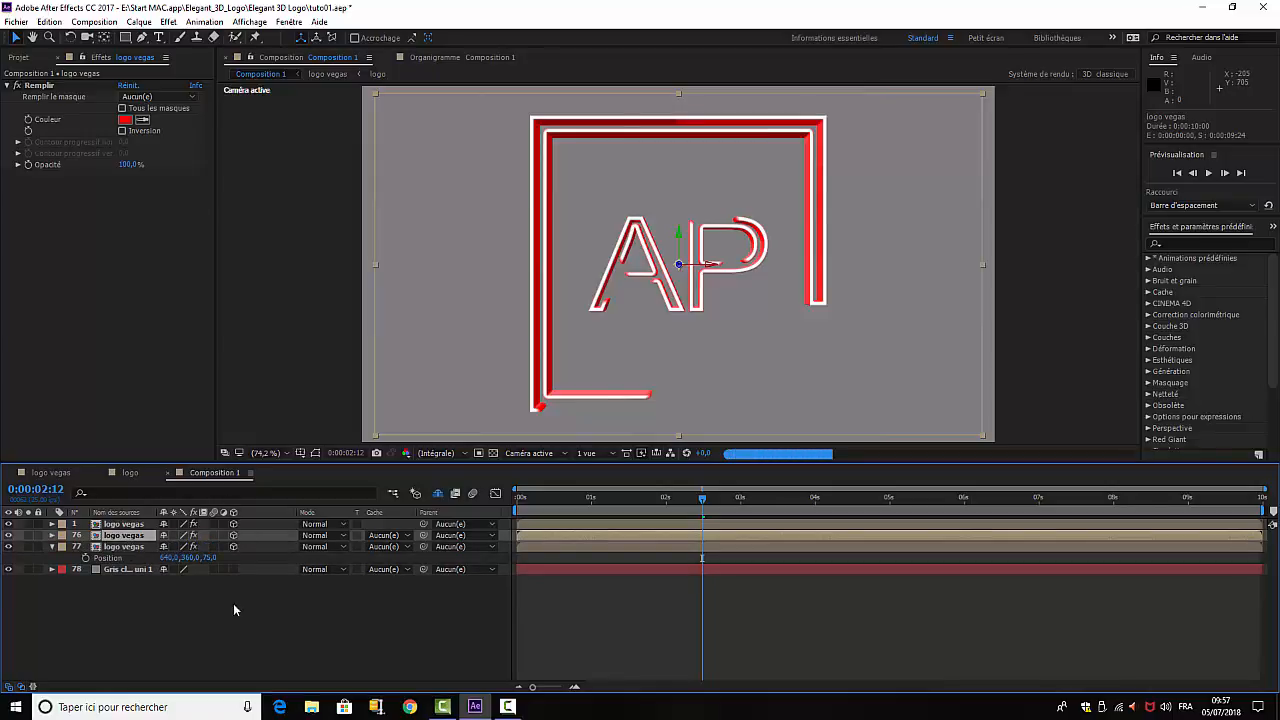
click(209, 557)
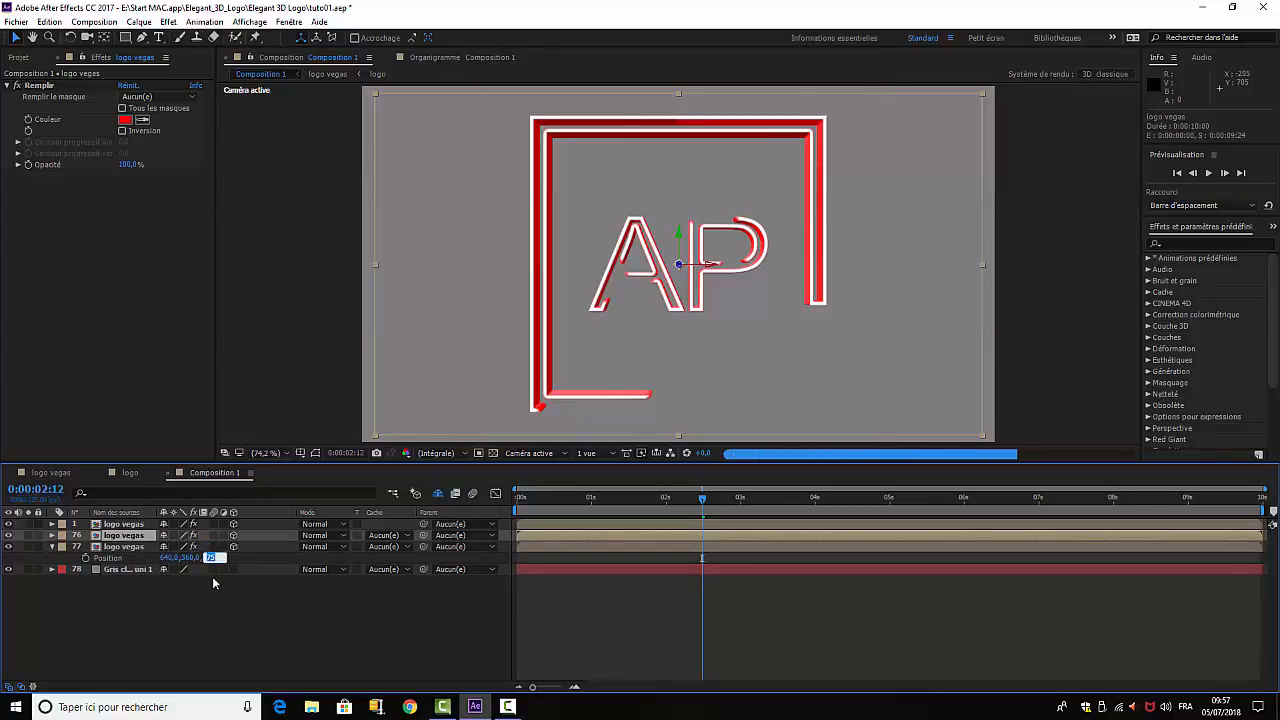
text(76)
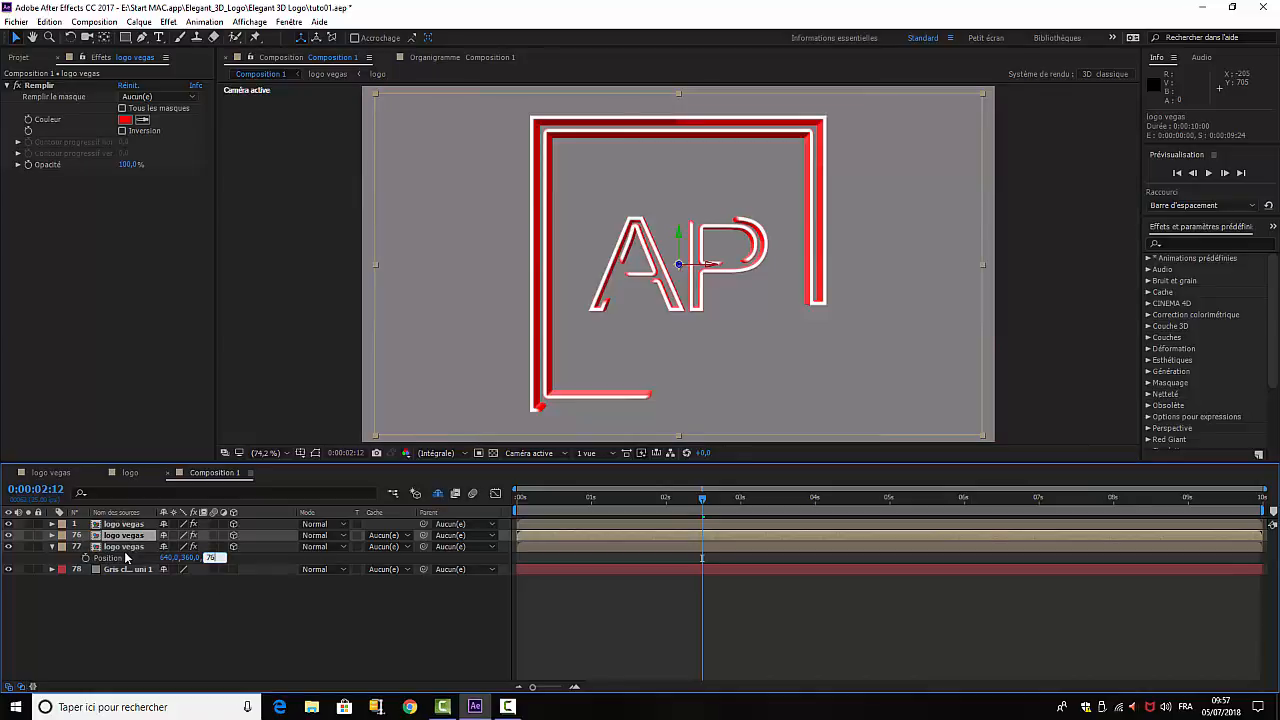
- Duplicate the logo vegas layer at Z position 76 and set the bottom copy's Z position to 77
click(124, 548)
key(ctrl+d)
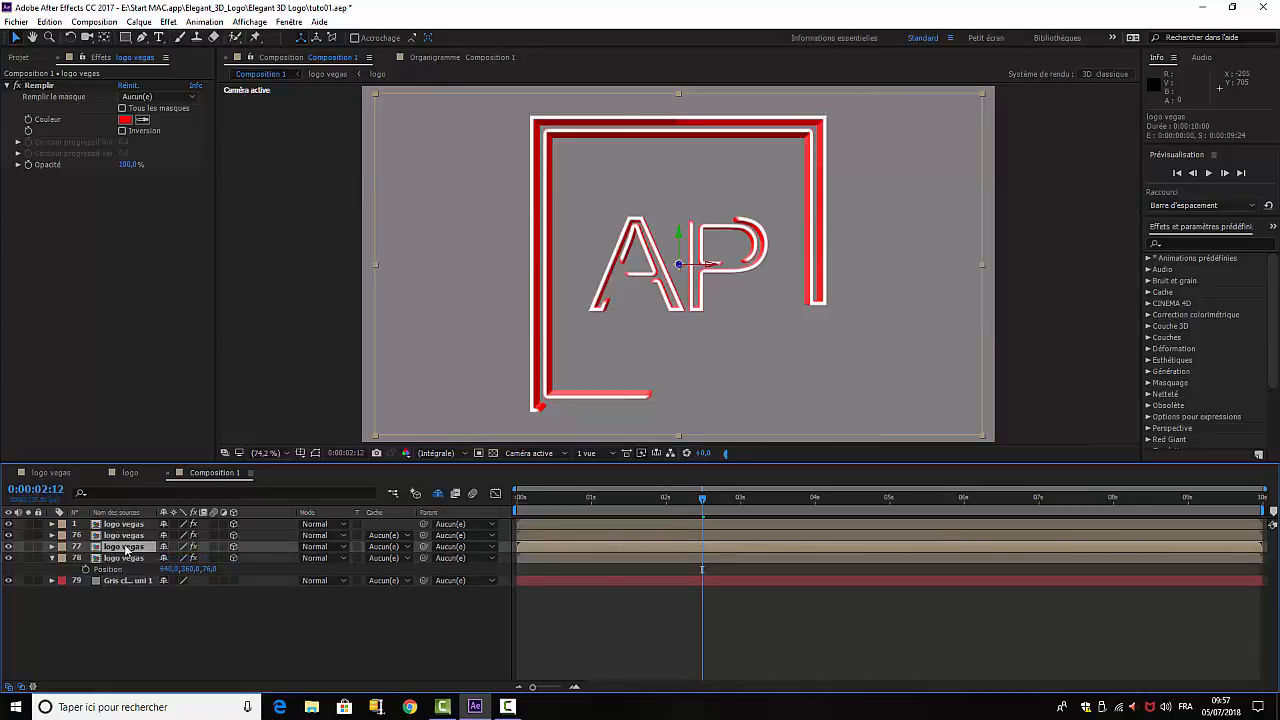
click(209, 569)
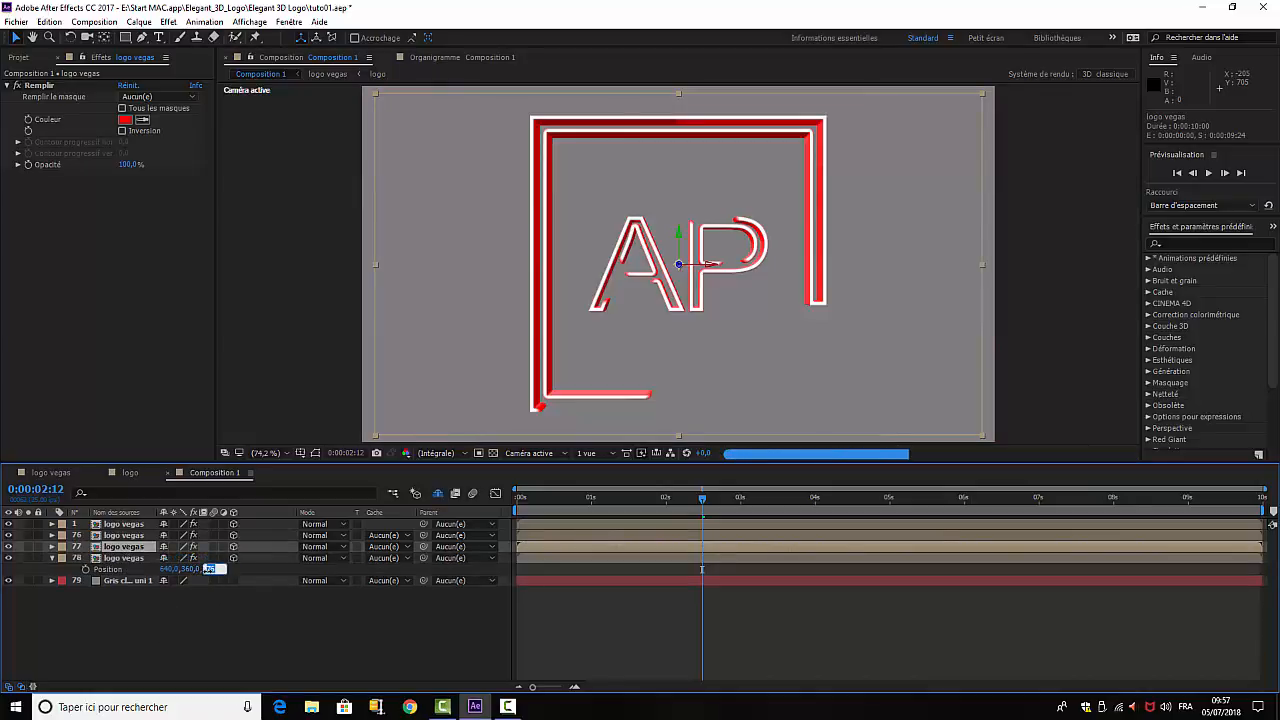
text(77)
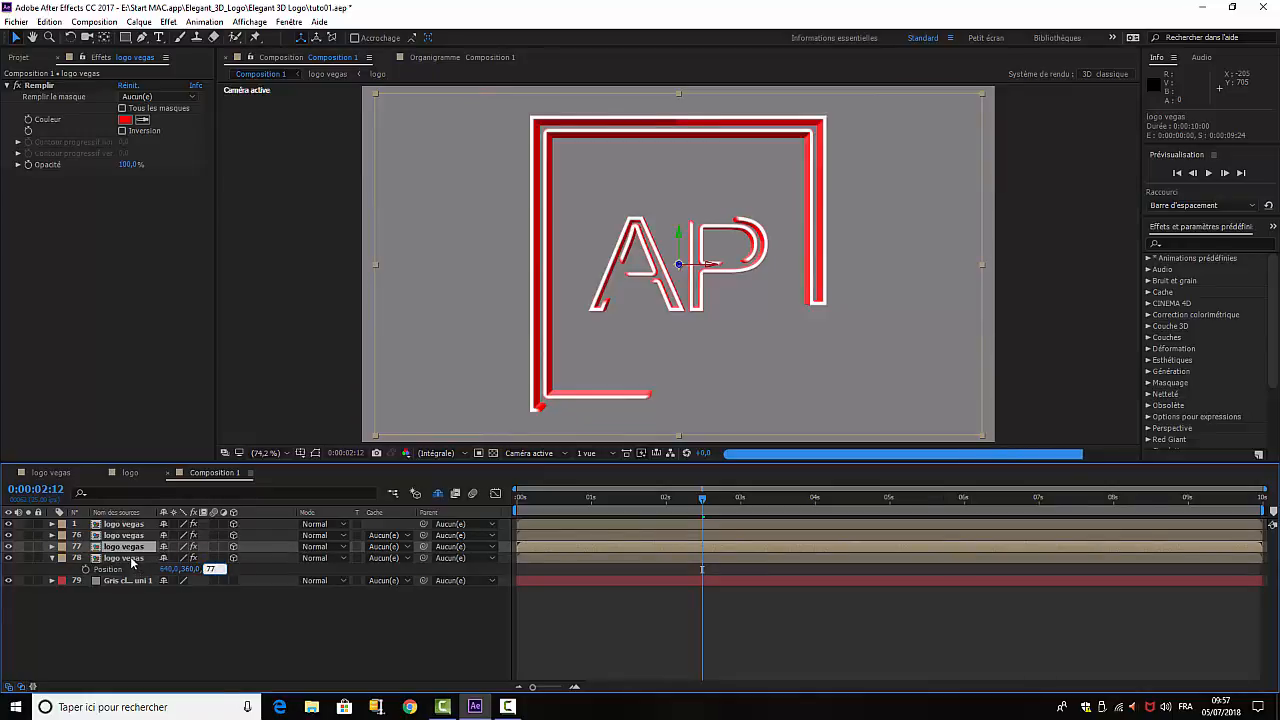
- Duplicate the logo vegas layer at Z position 77 and set the bottom copy's Z position to 78
click(131, 560)
key(ctrl+d)
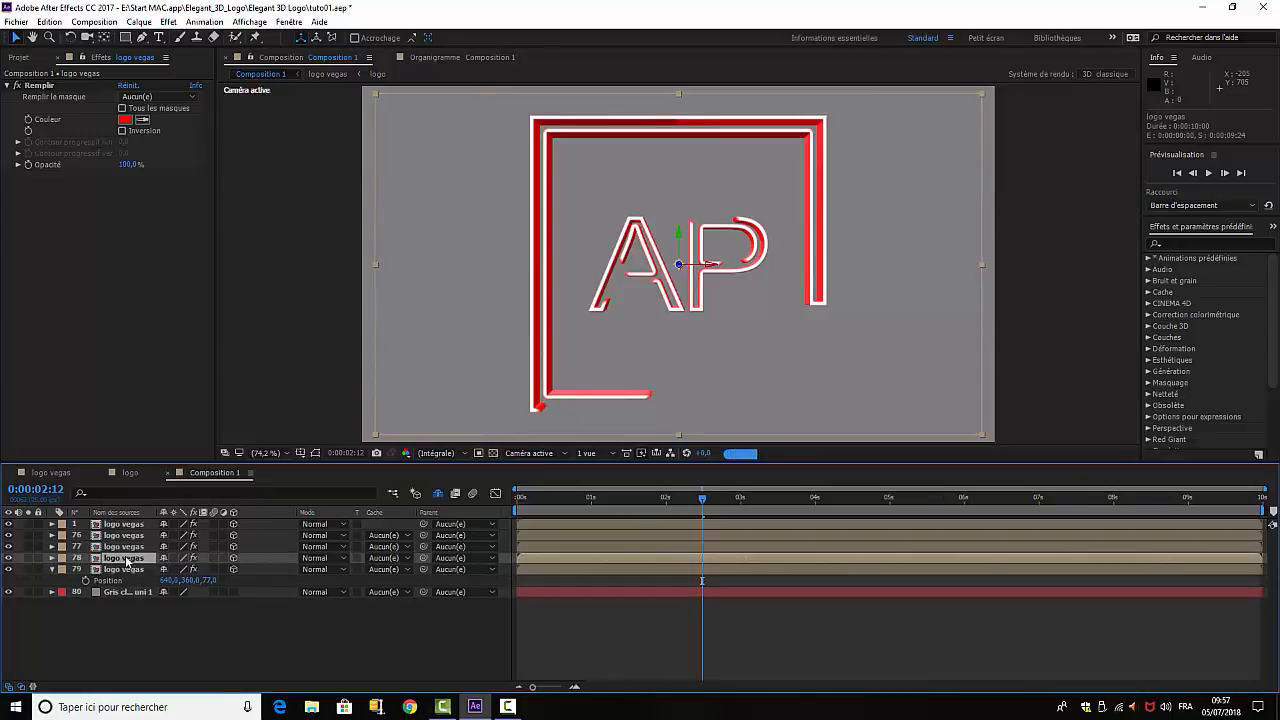
click(209, 580)
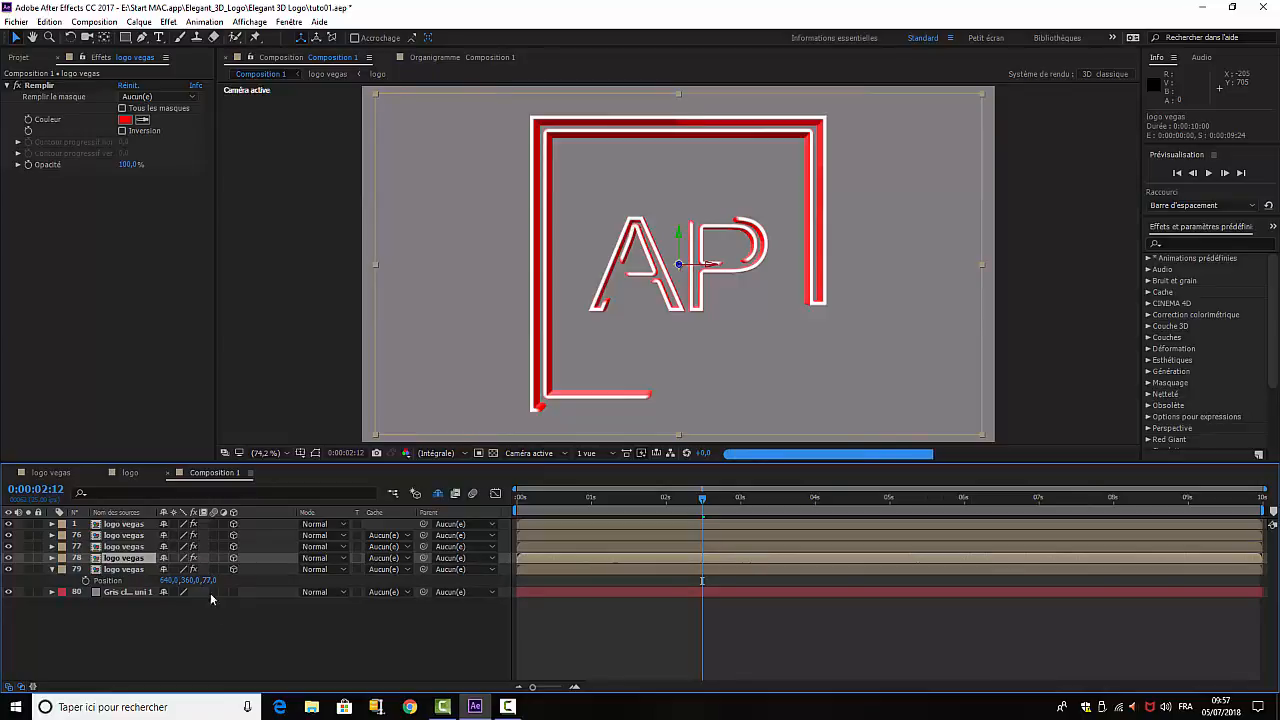
text(7)
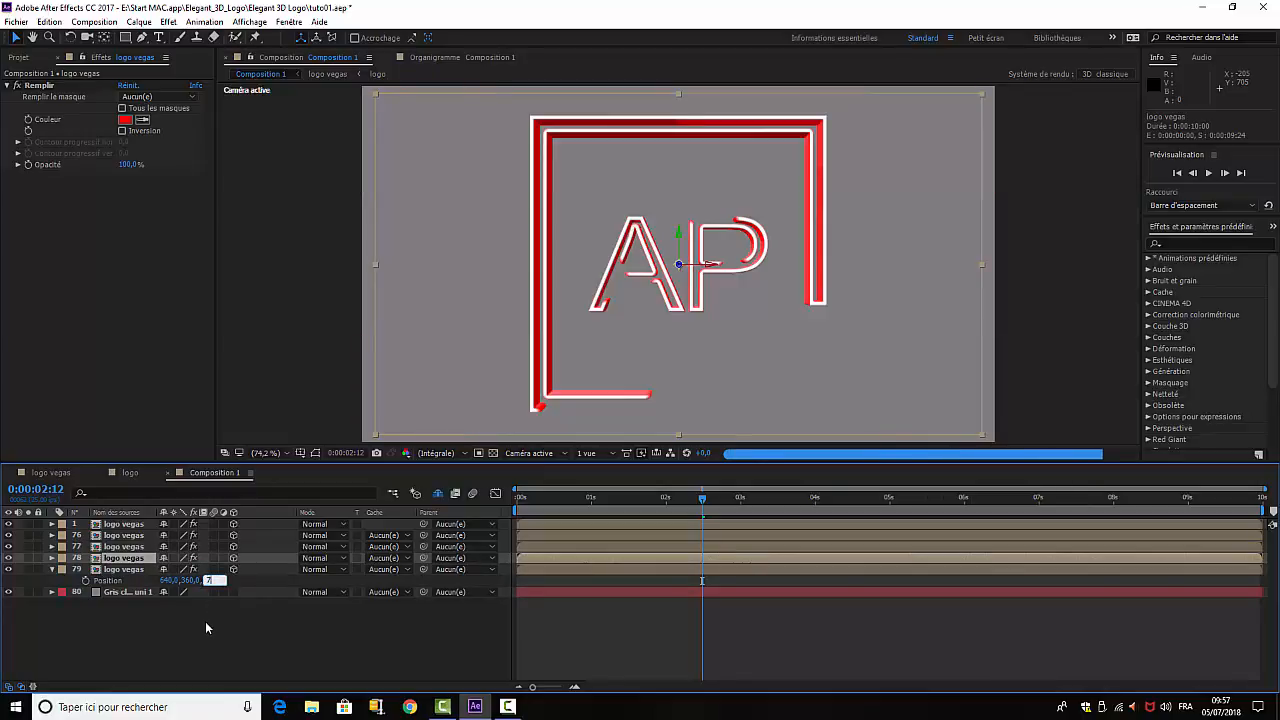
text(8)
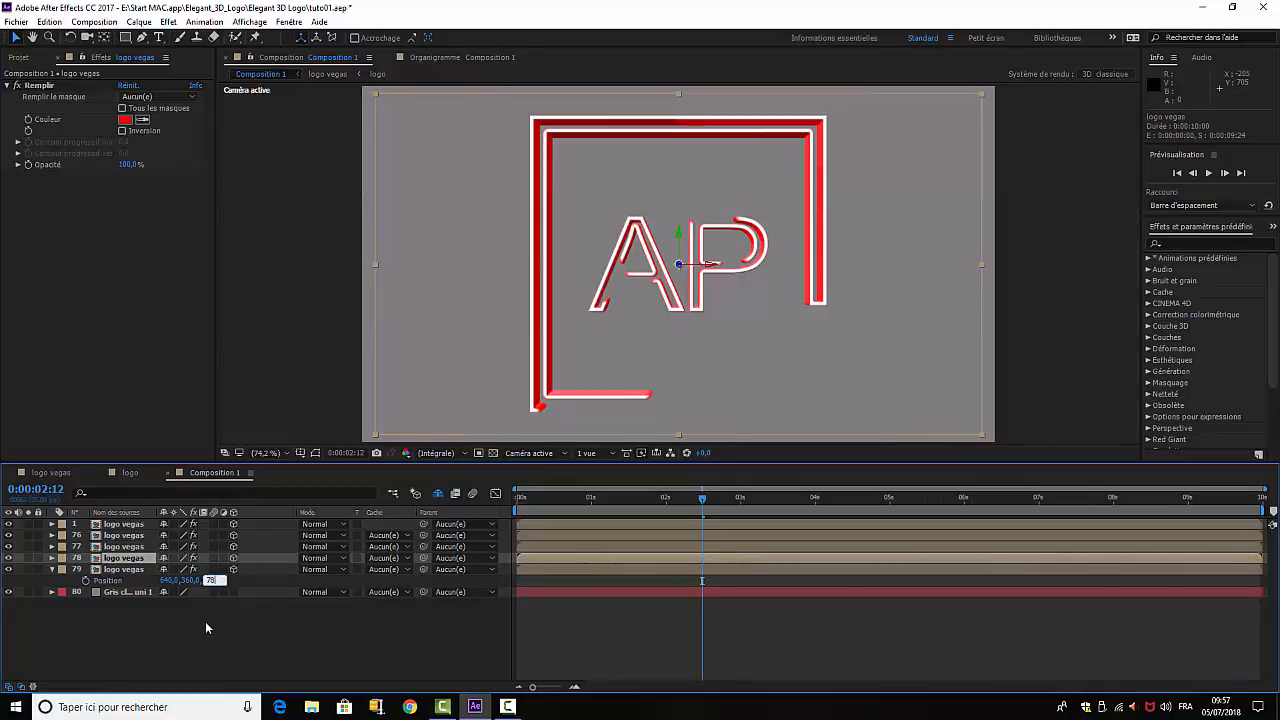
- Duplicate the logo vegas layer at Z position 78 and set the bottom copy's Z position to 79
click(133, 573)
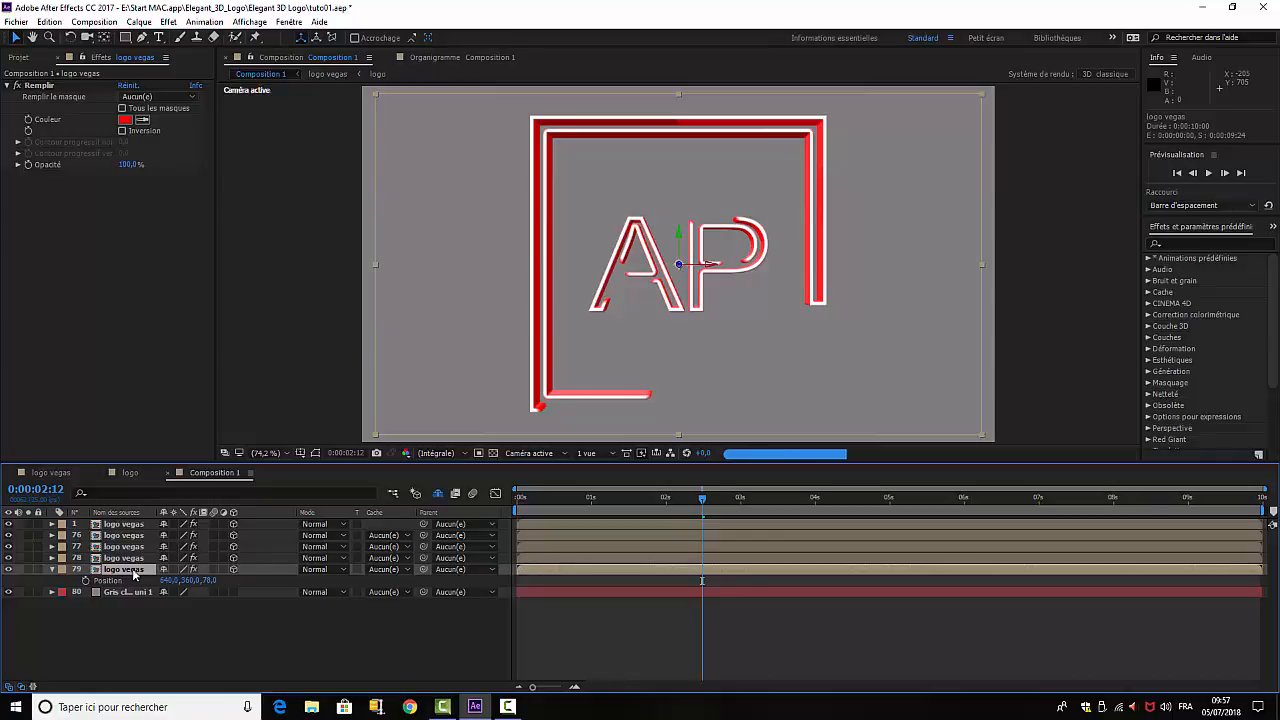
key(ctrl+d)
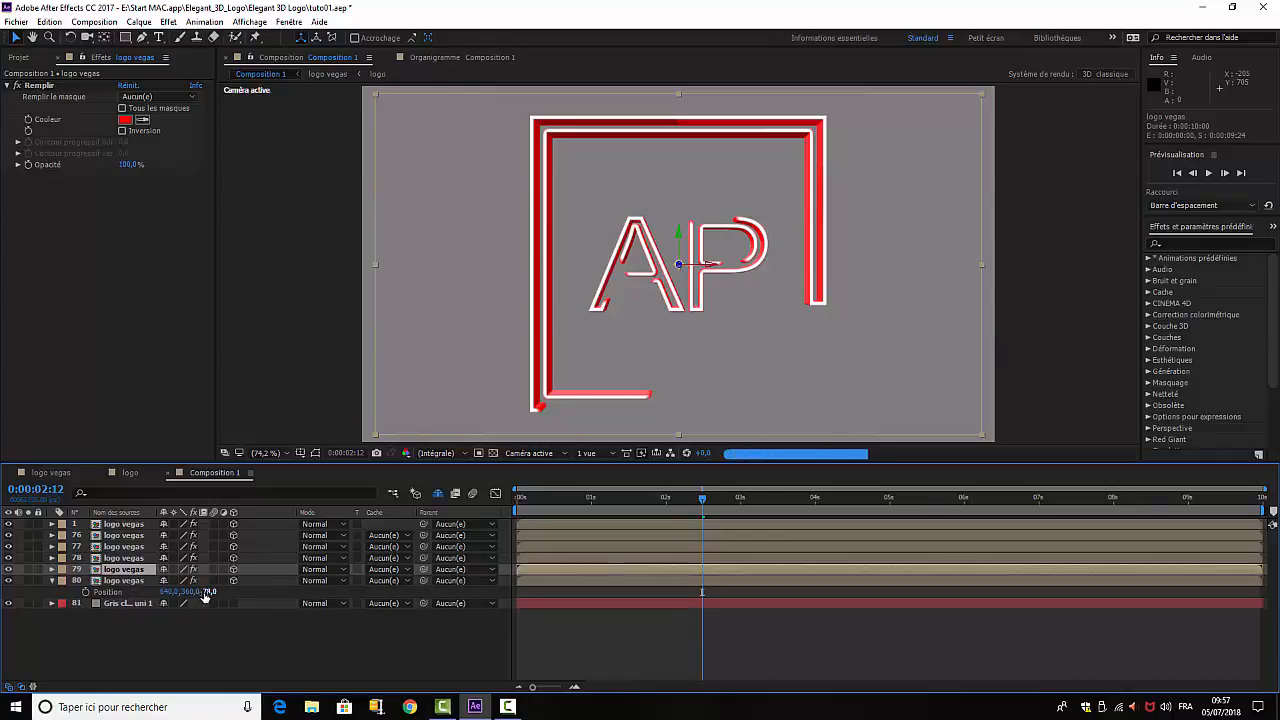
click(209, 591)
text(79)
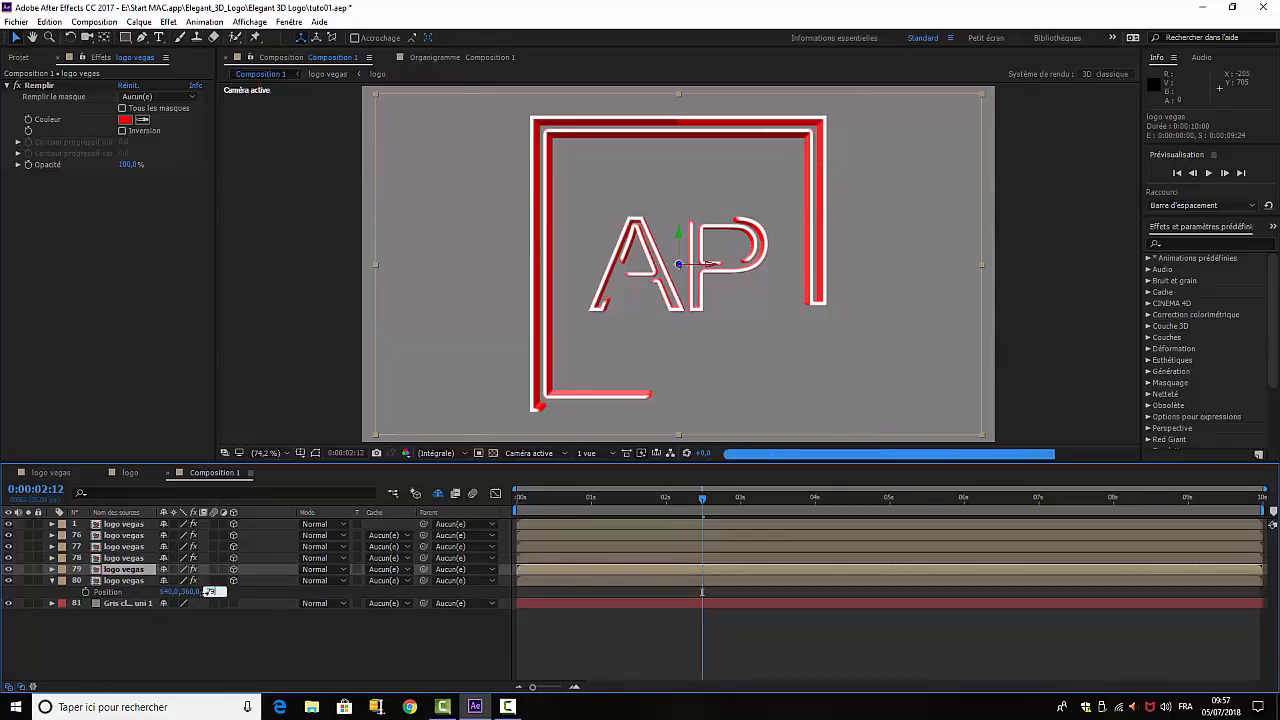
click(209, 648)
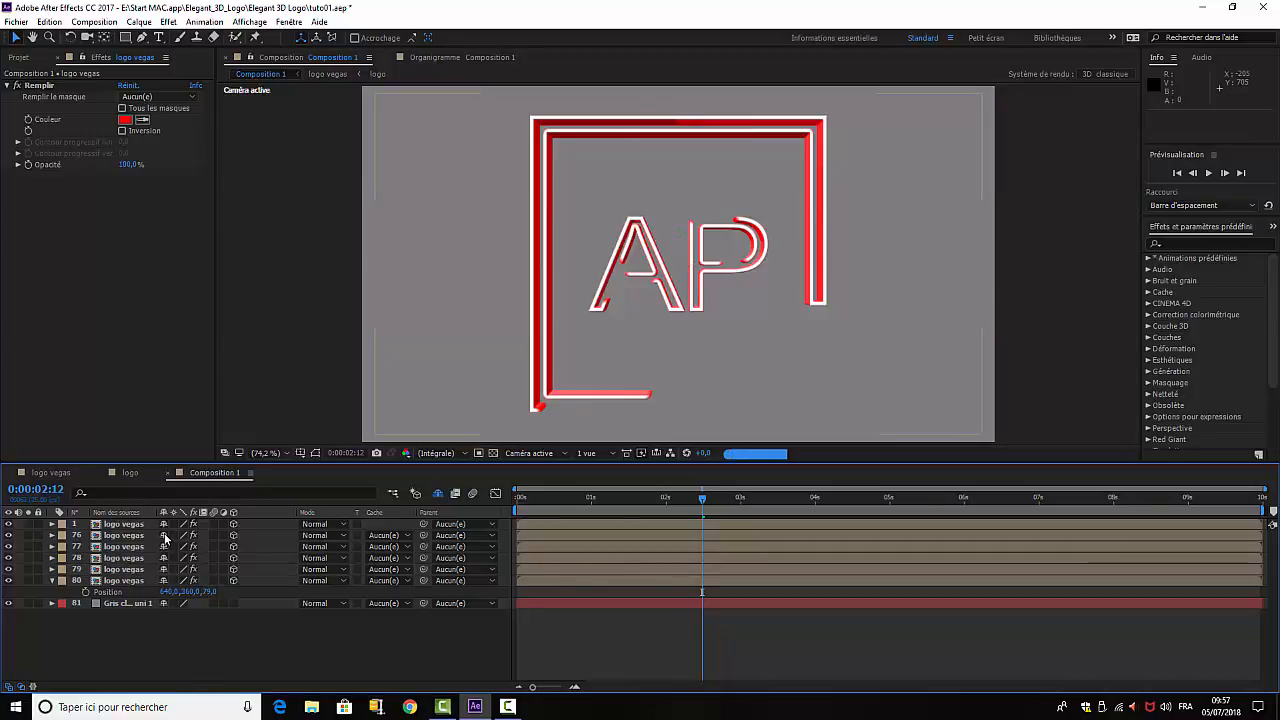
- Mark logo vegas layers 76 to 79 as shy to hide them from the timeline
click(164, 535)
click(164, 535)
click(164, 535)
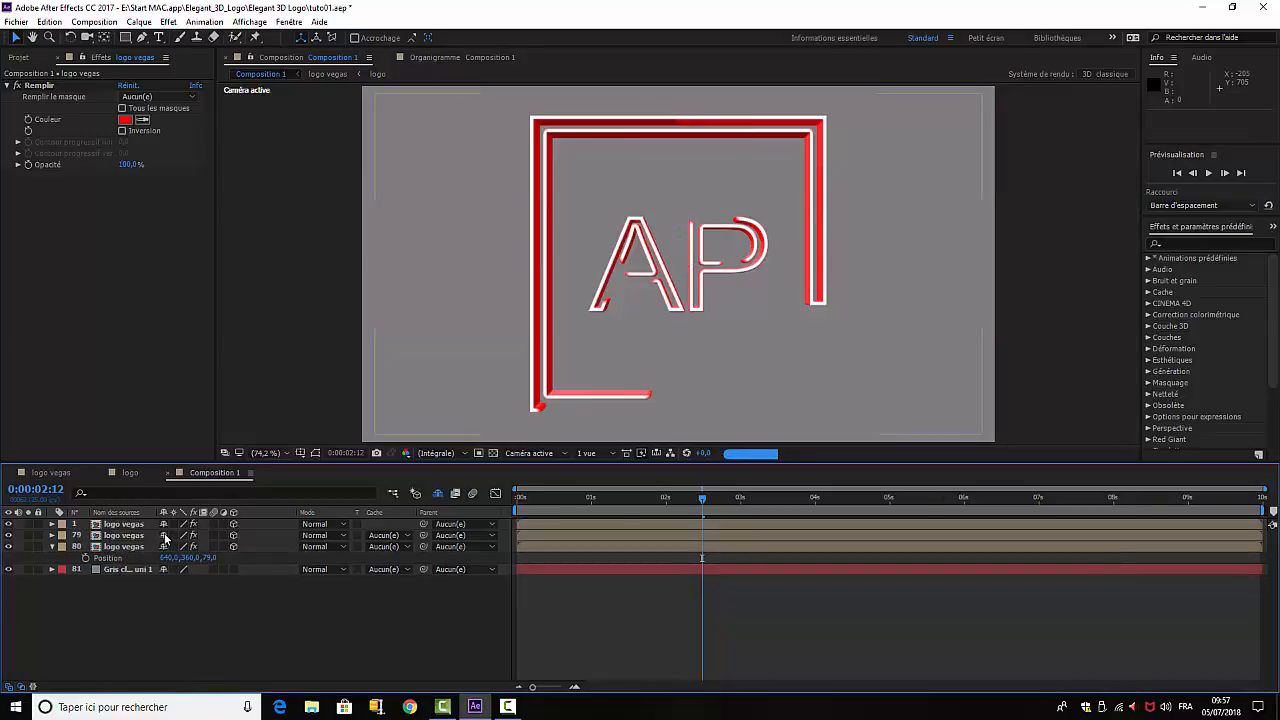
click(164, 535)
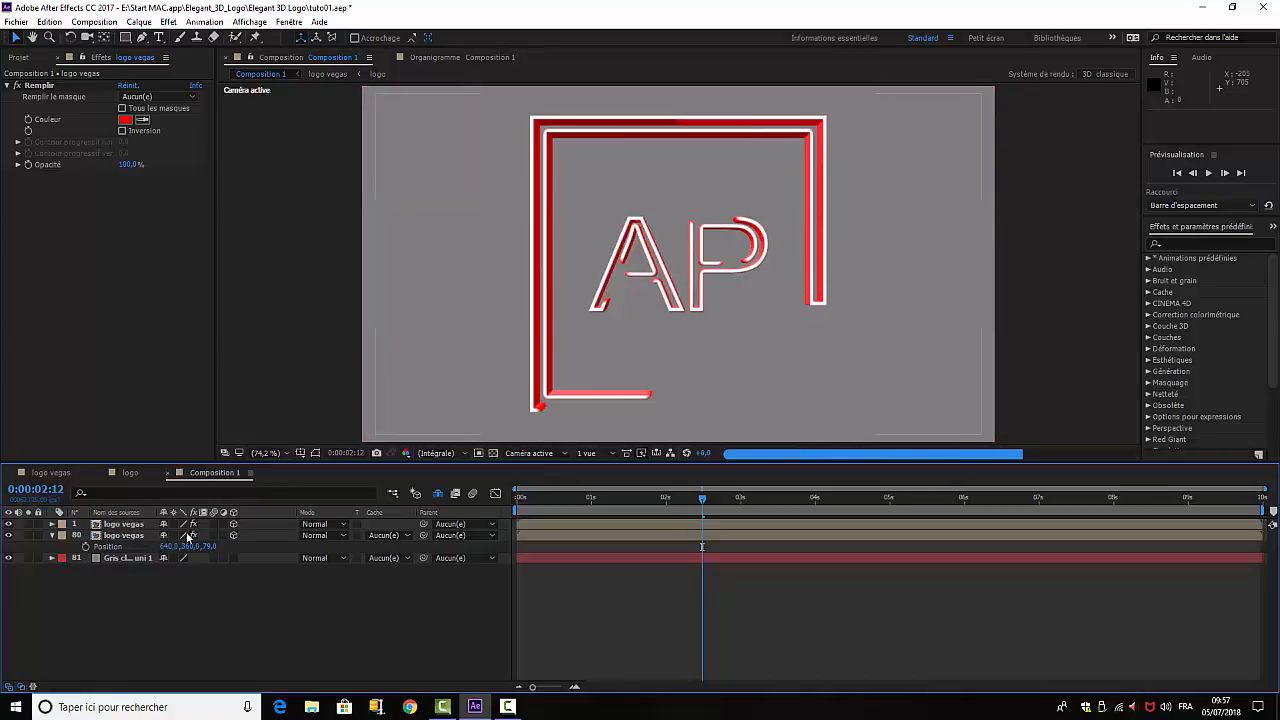
- Duplicate the logo vegas layer at Z position 79 and set the bottom copy's Z position to 80
click(116, 536)
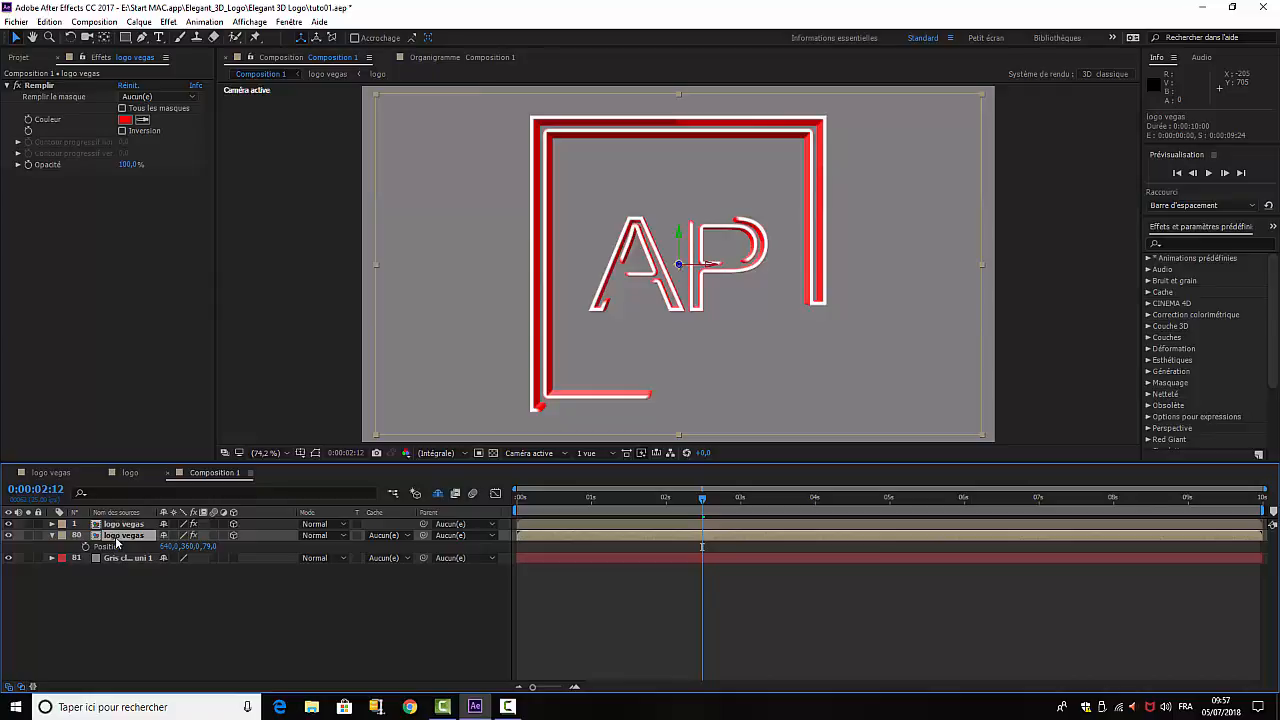
key(ctrl+d)
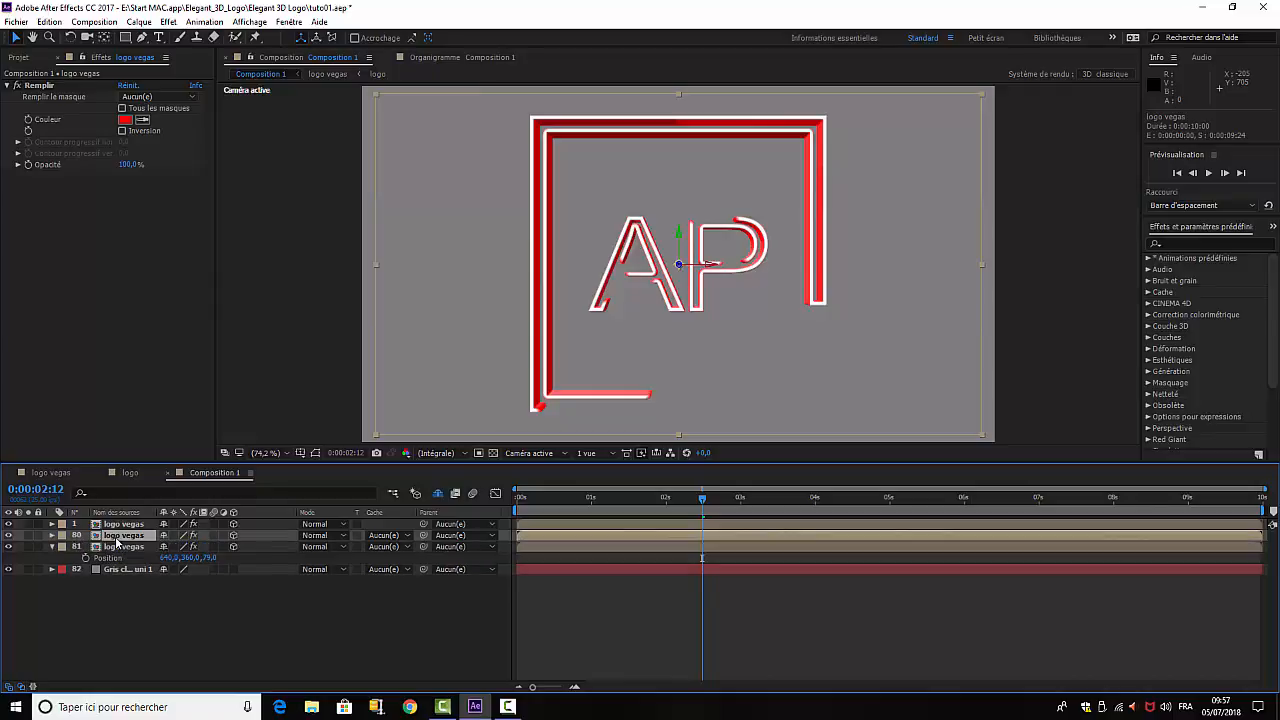
click(209, 557)
text(80)
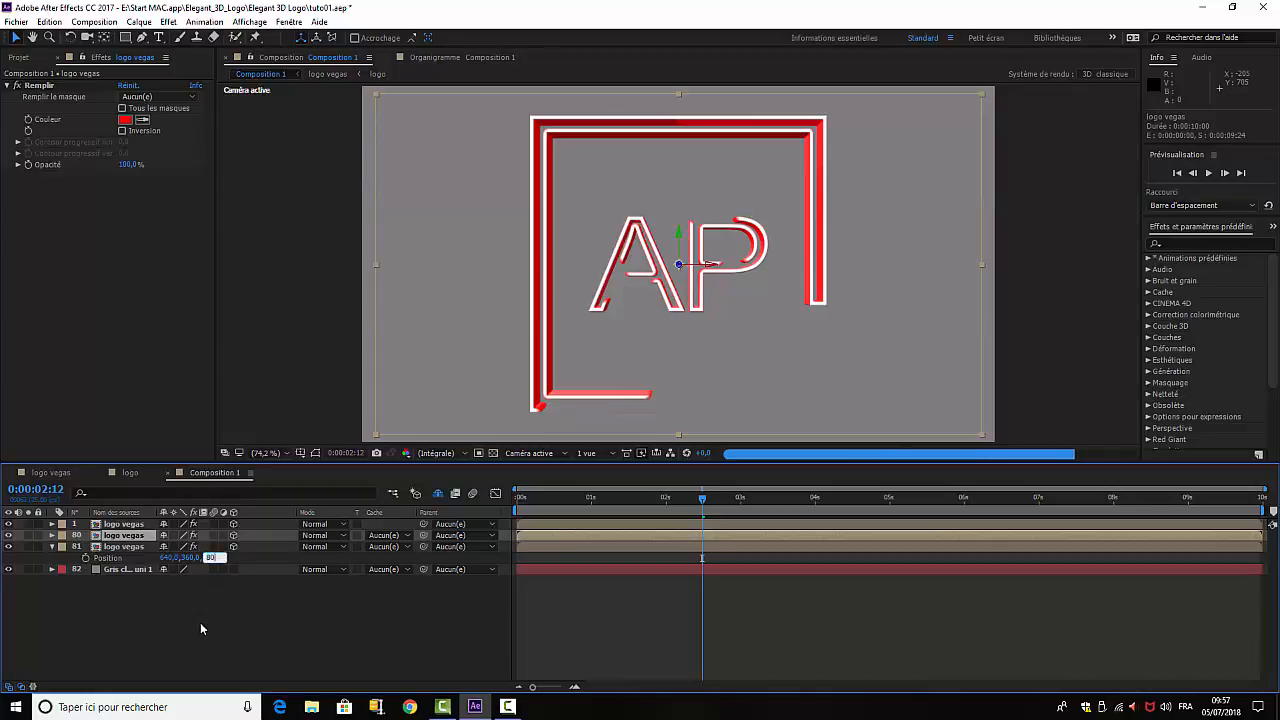
click(165, 628)
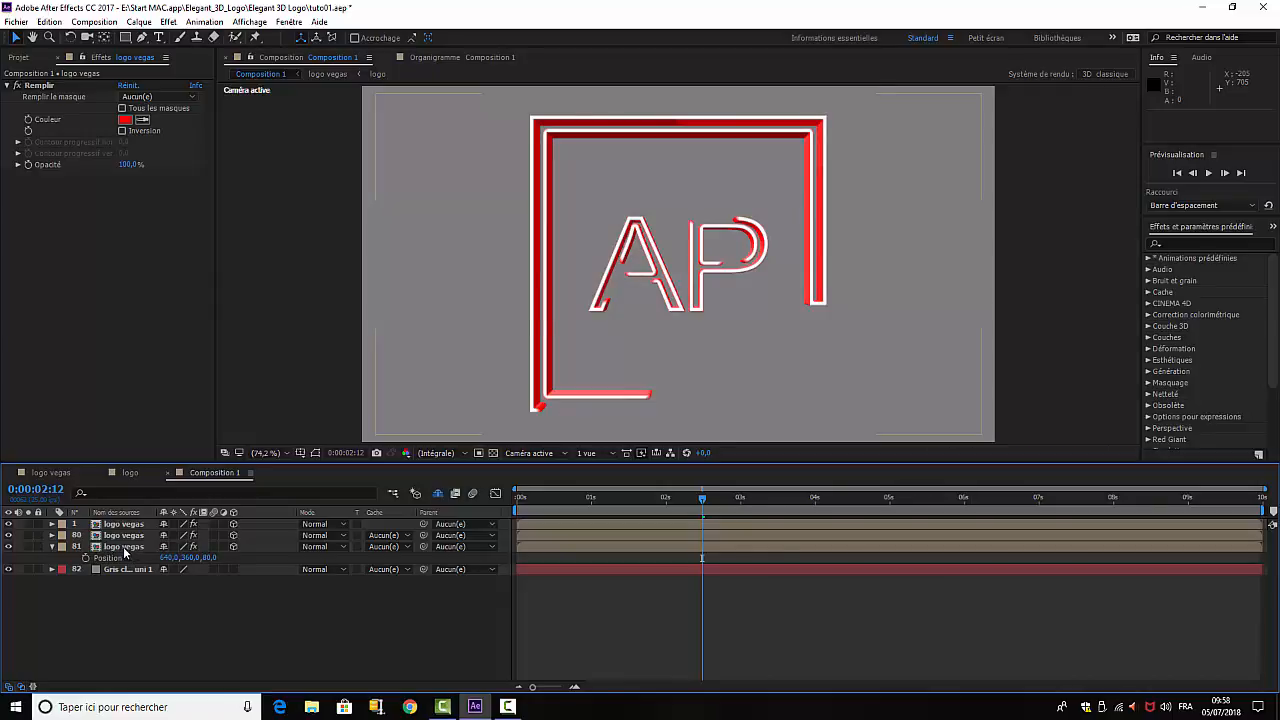
- Expand the properties of logo vegas layer 81 and set its Remplir colour to near-black #060000
click(111, 547)
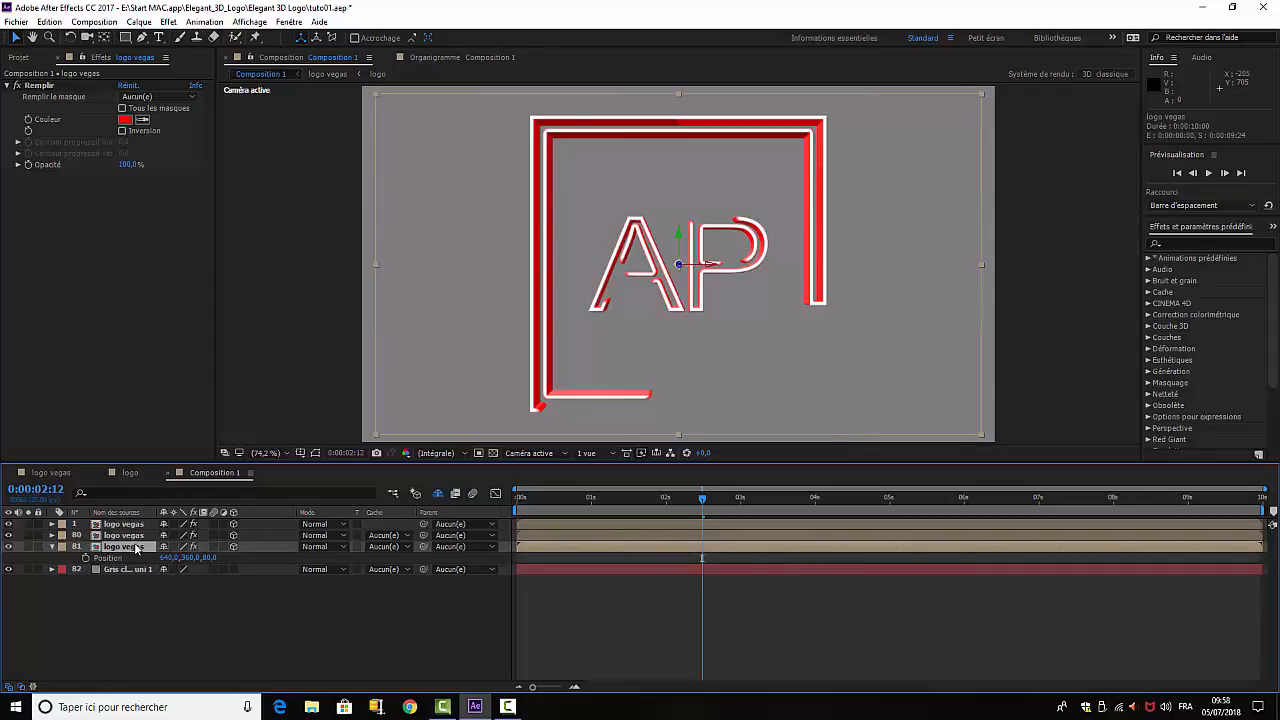
click(53, 547)
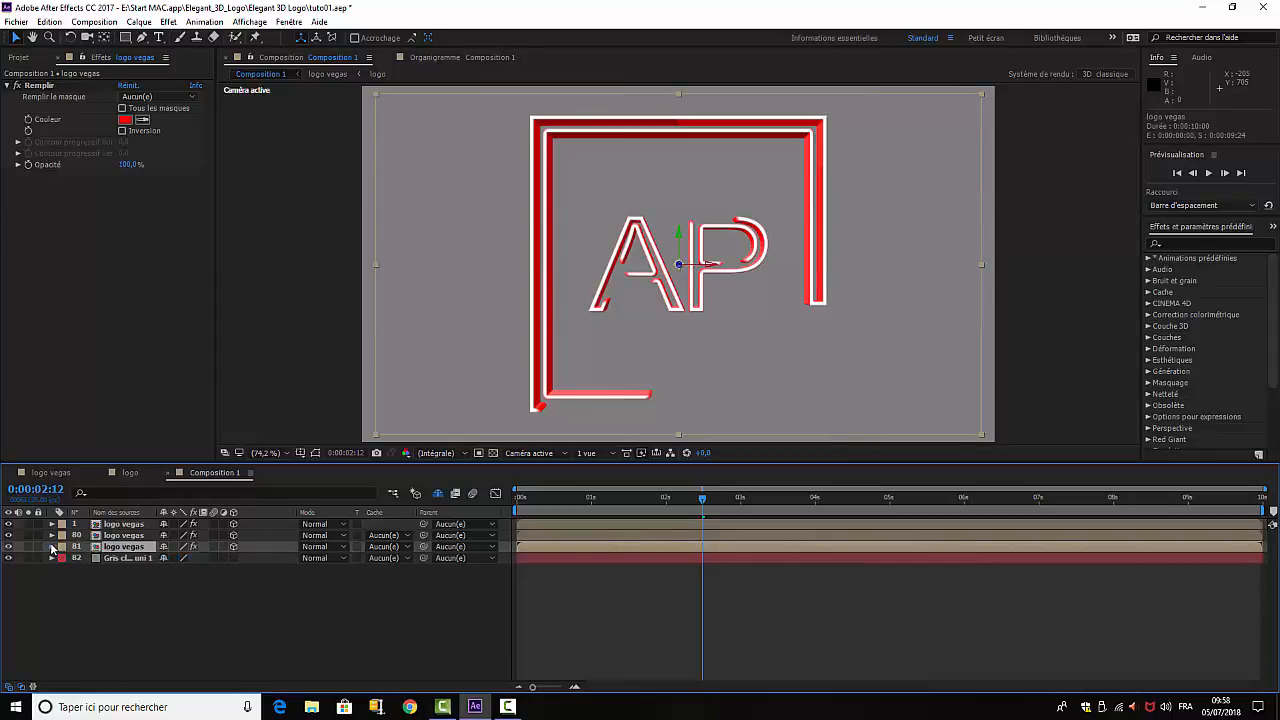
click(53, 547)
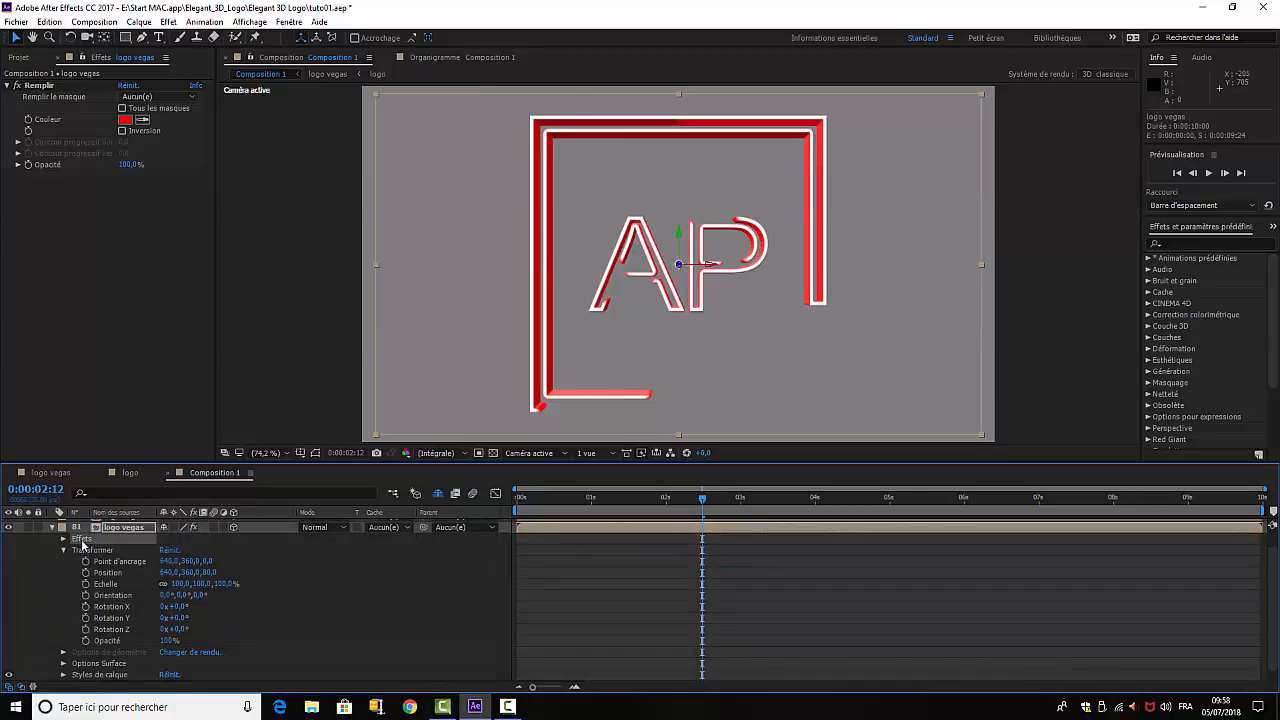
click(124, 121)
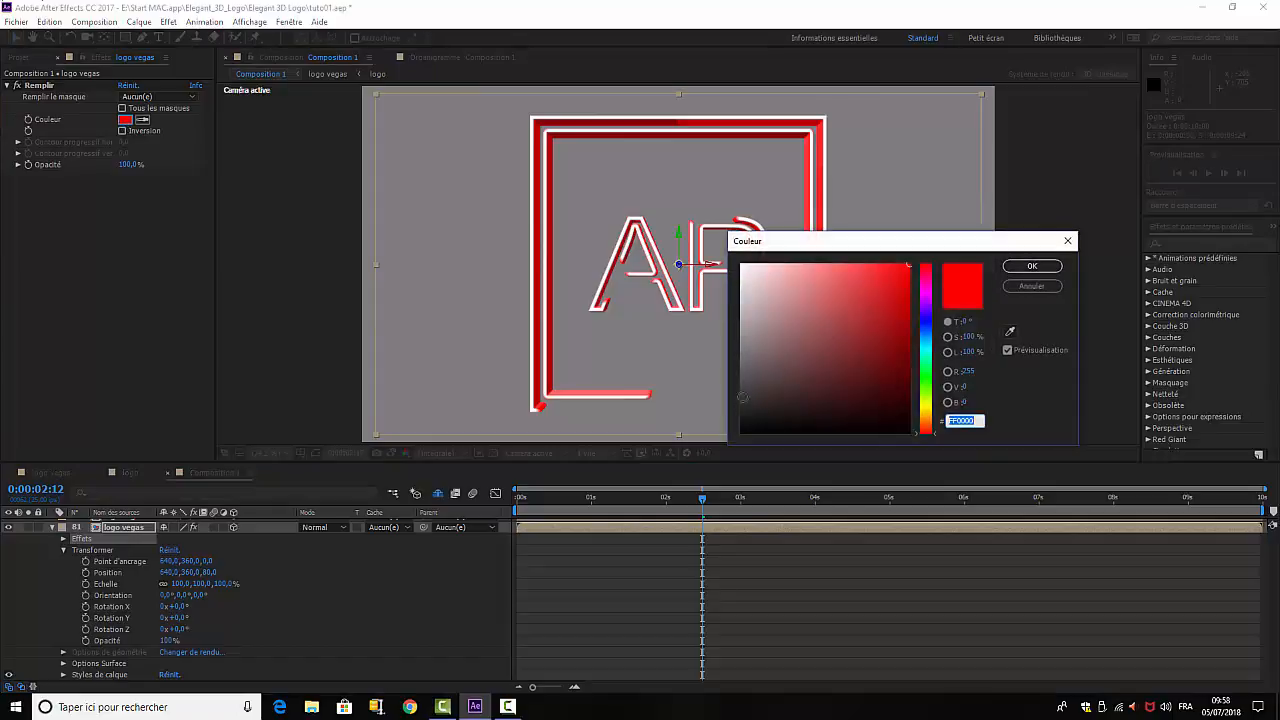
click(907, 430)
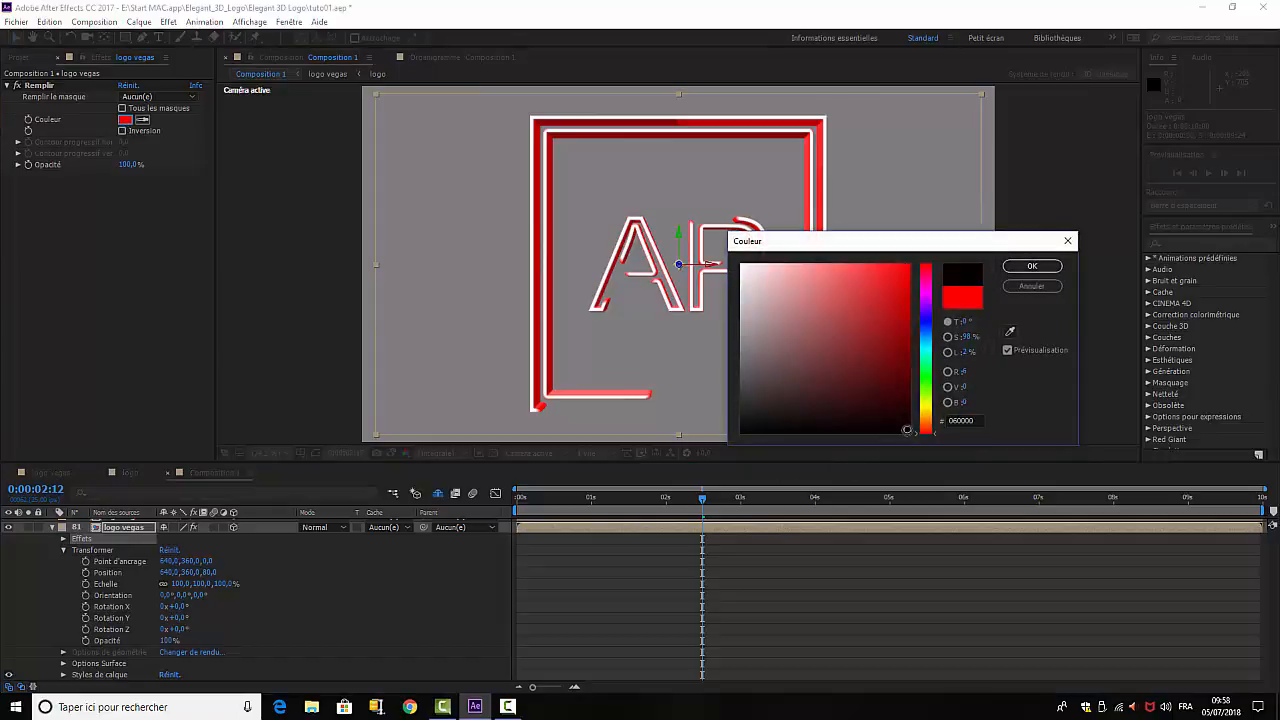
click(1029, 268)
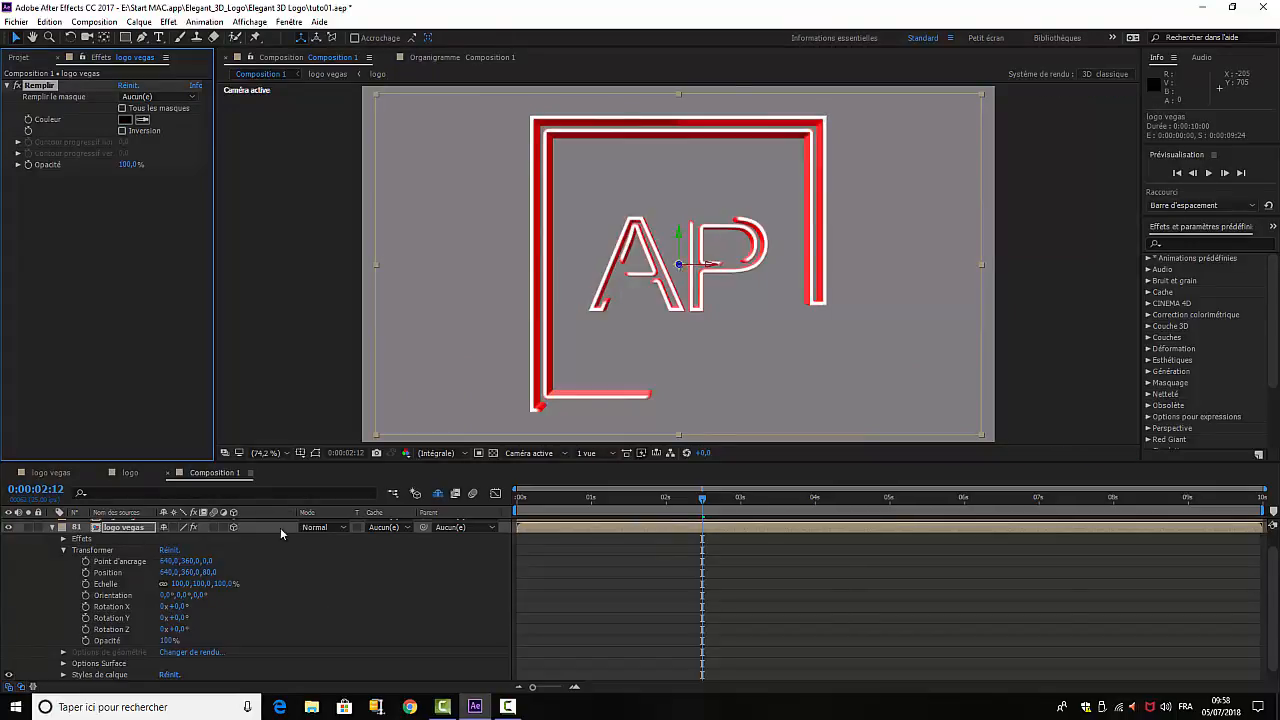
click(466, 455)
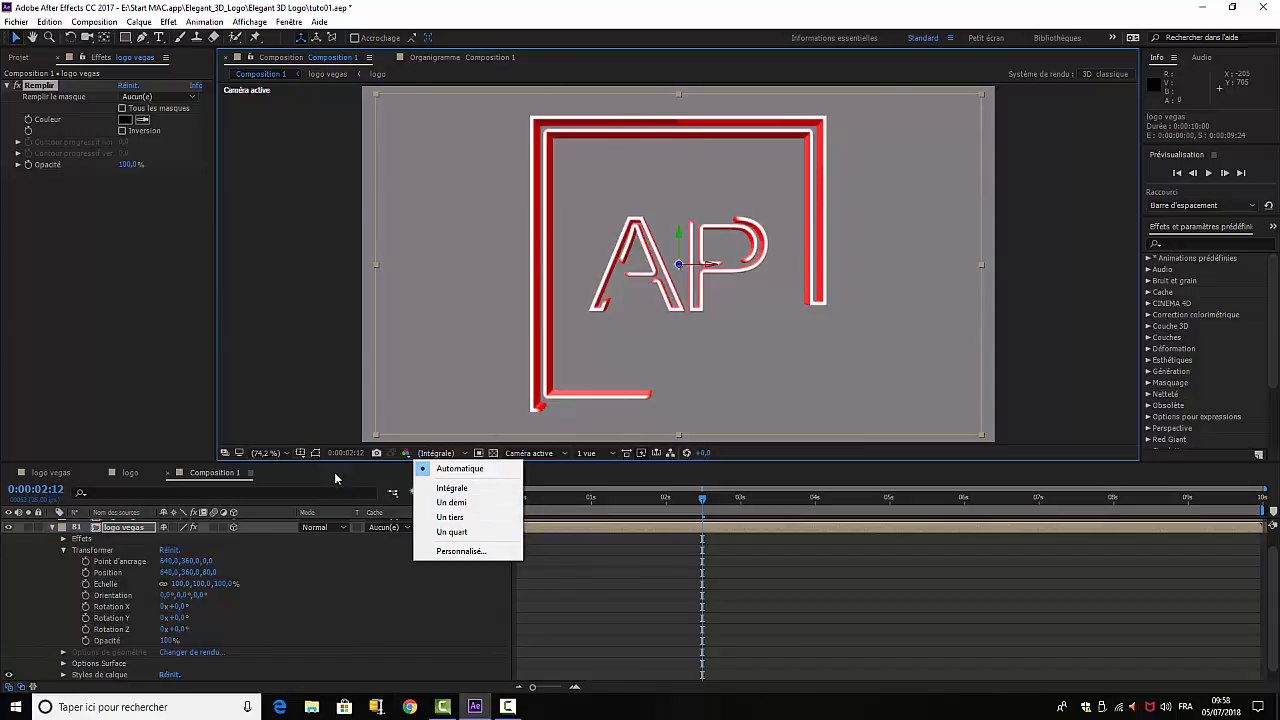
click(157, 367)
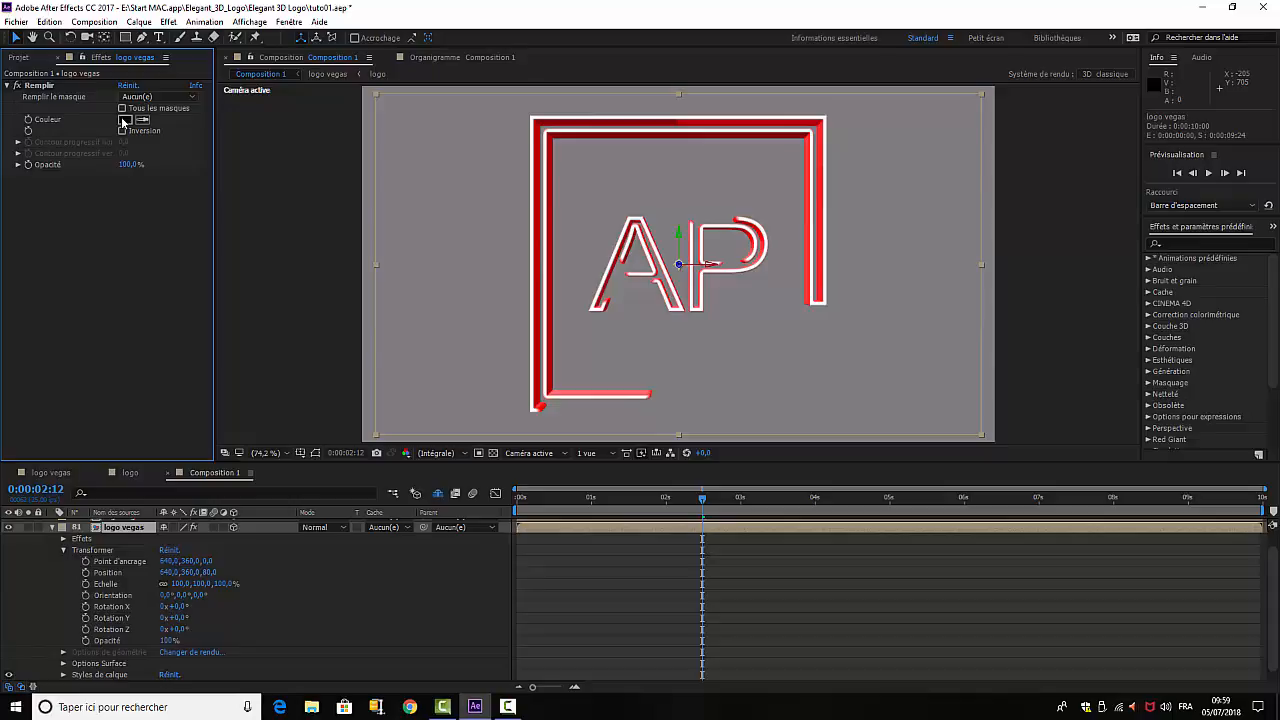
- Apply the CC Radial Fast Blur effect to logo vegas layer 81 and raise its Amount to 73
click(63, 551)
click(168, 21)
mouse_move(192, 247)
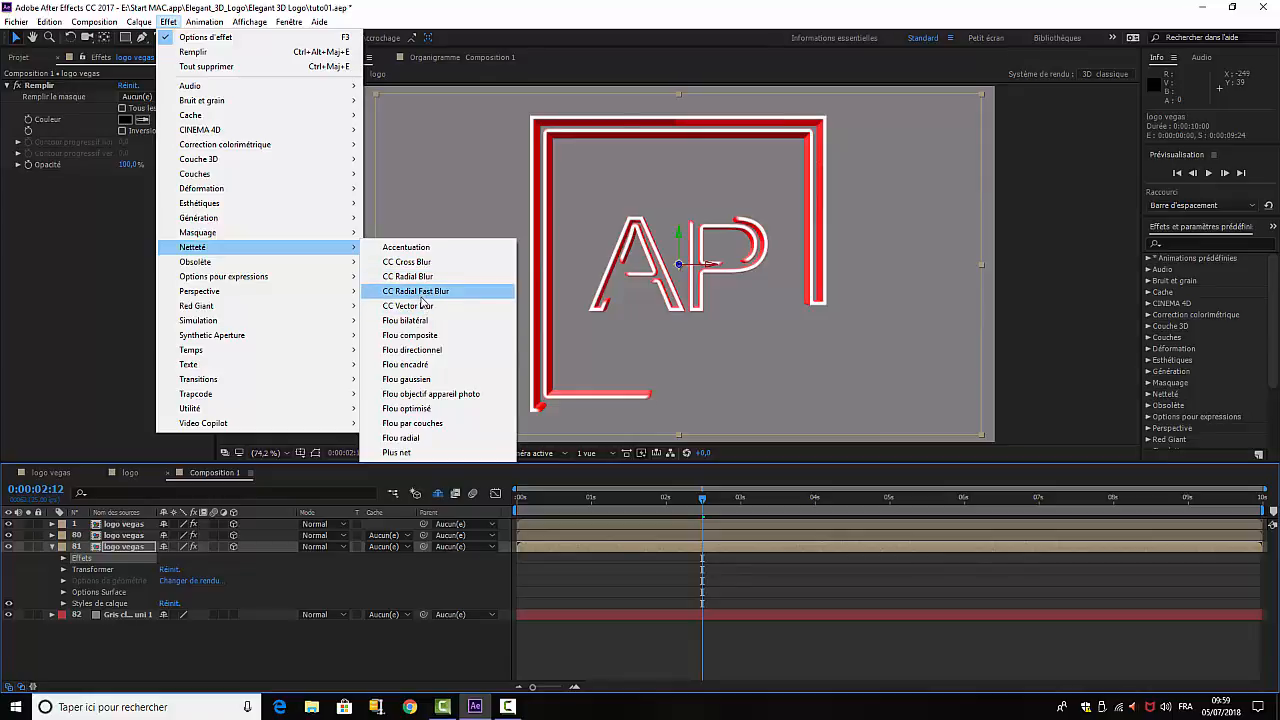
click(422, 291)
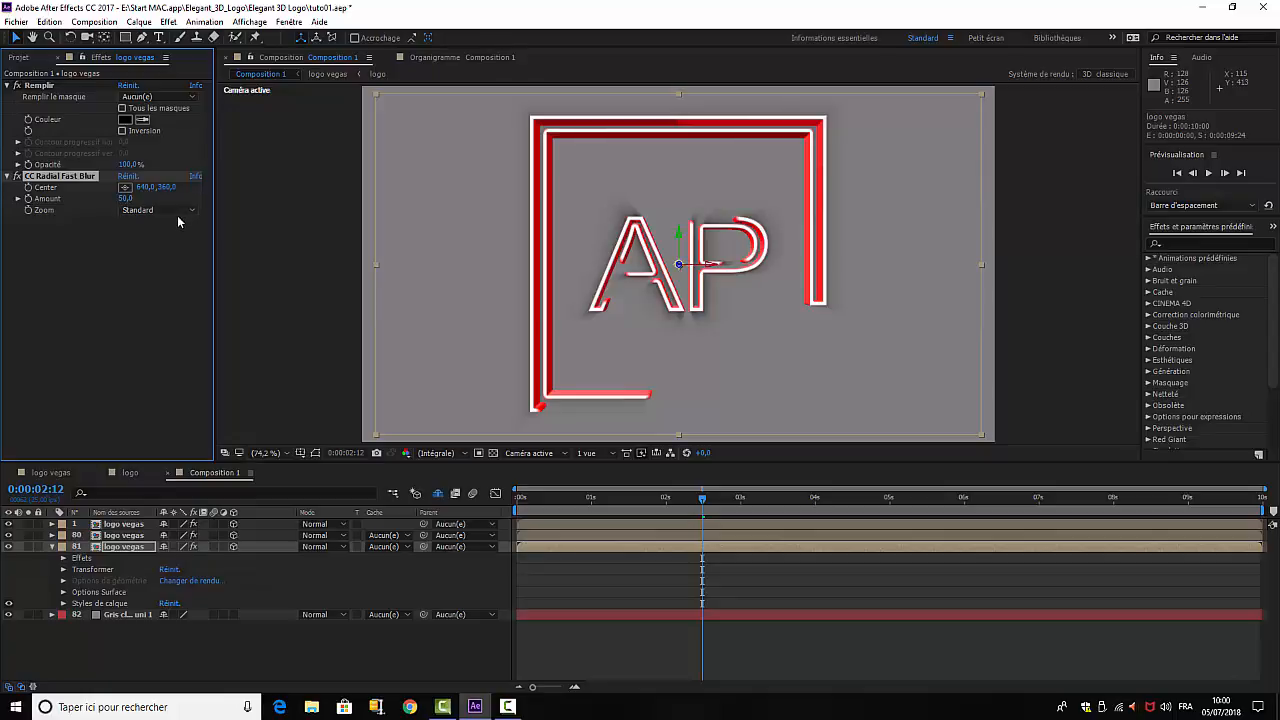
drag(131, 203, 140, 198)
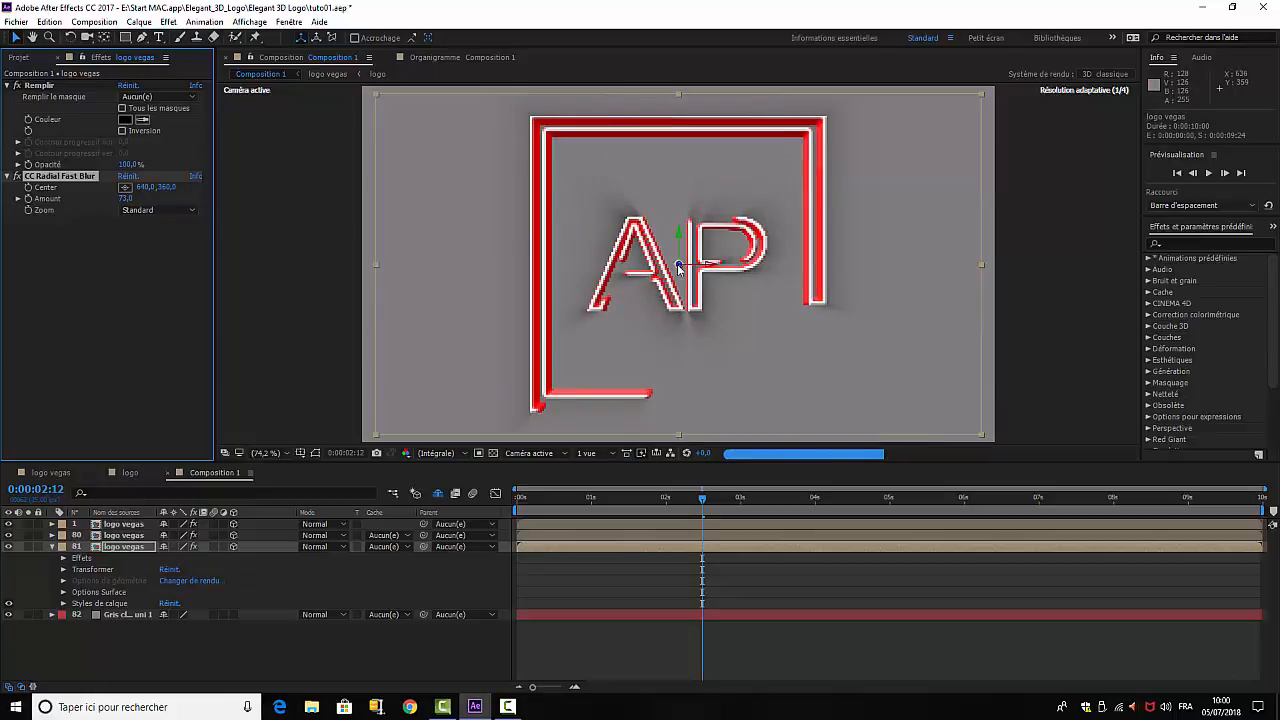
- Move the radial blur's centre to about 437, 363 and reduce its Amount to 58.6
drag(679, 265, 583, 268)
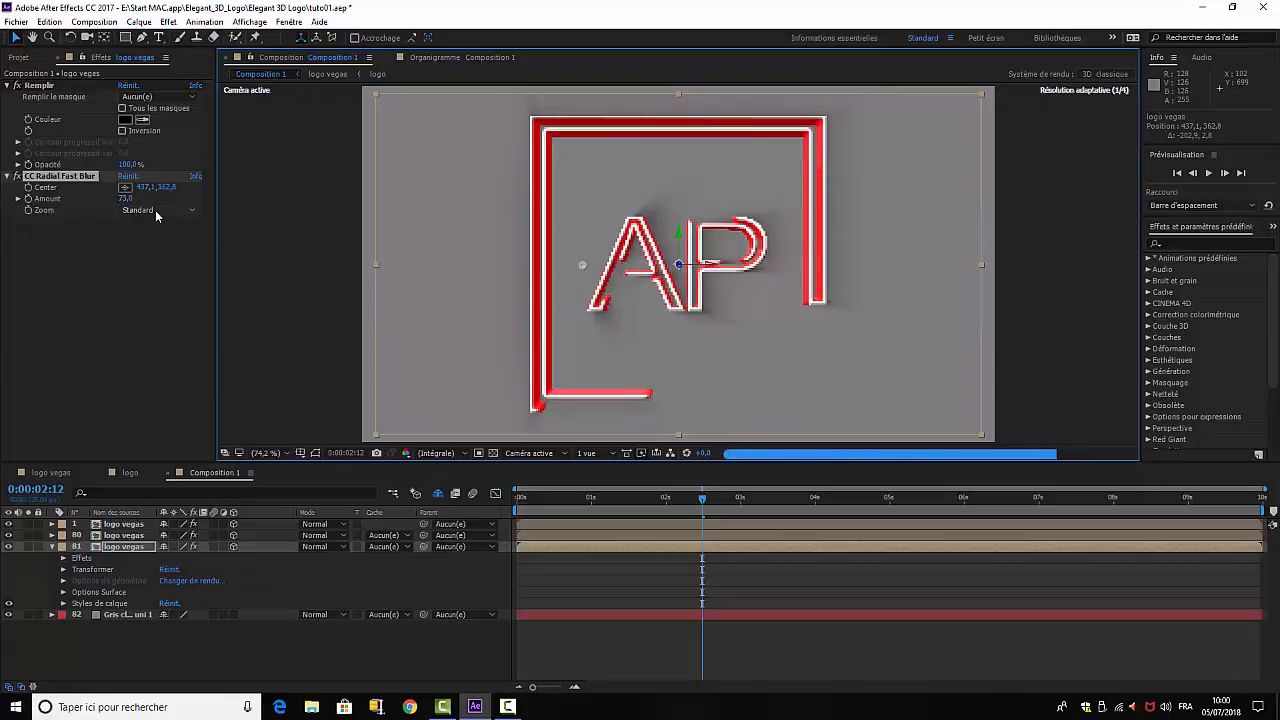
click(17, 199)
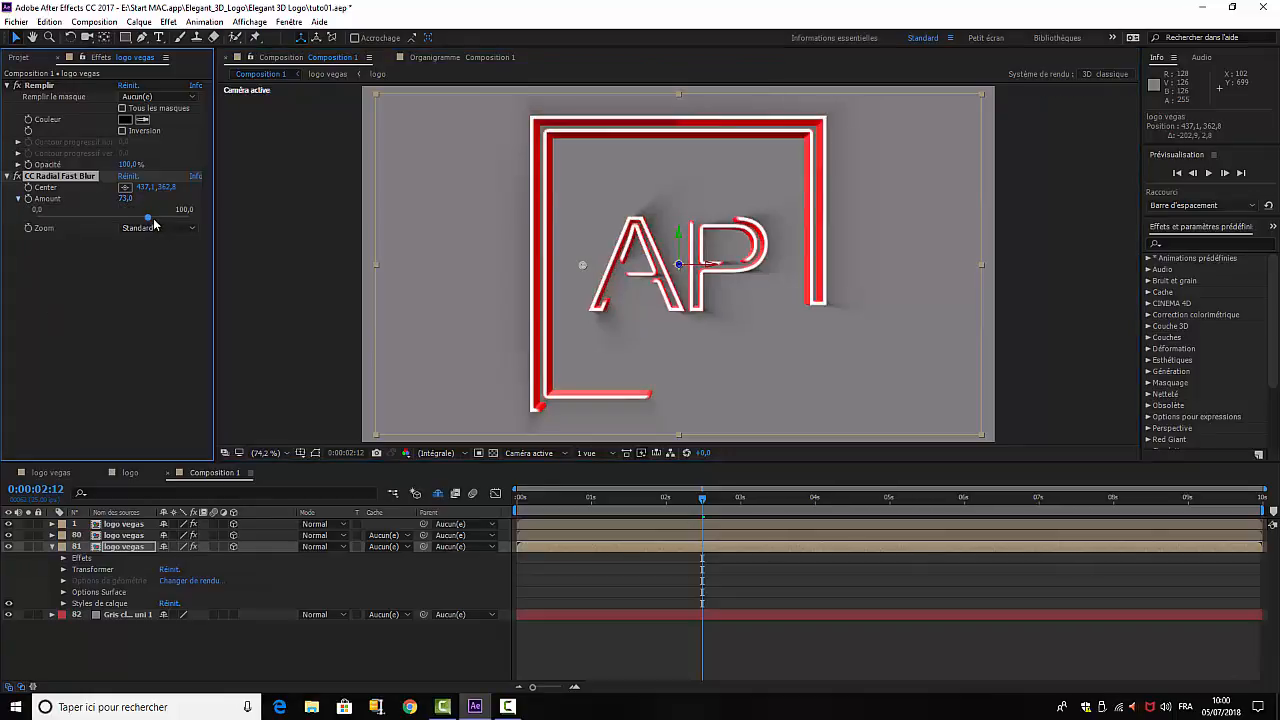
drag(149, 222, 119, 216)
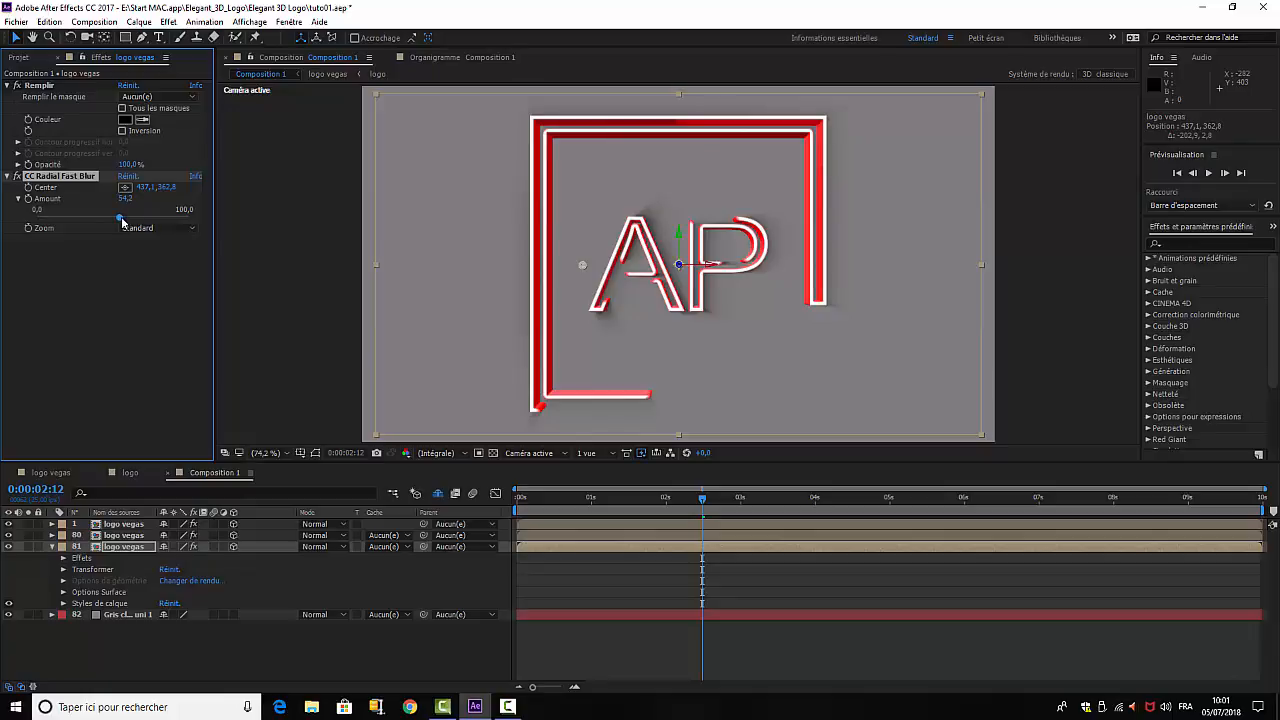
drag(121, 222, 126, 222)
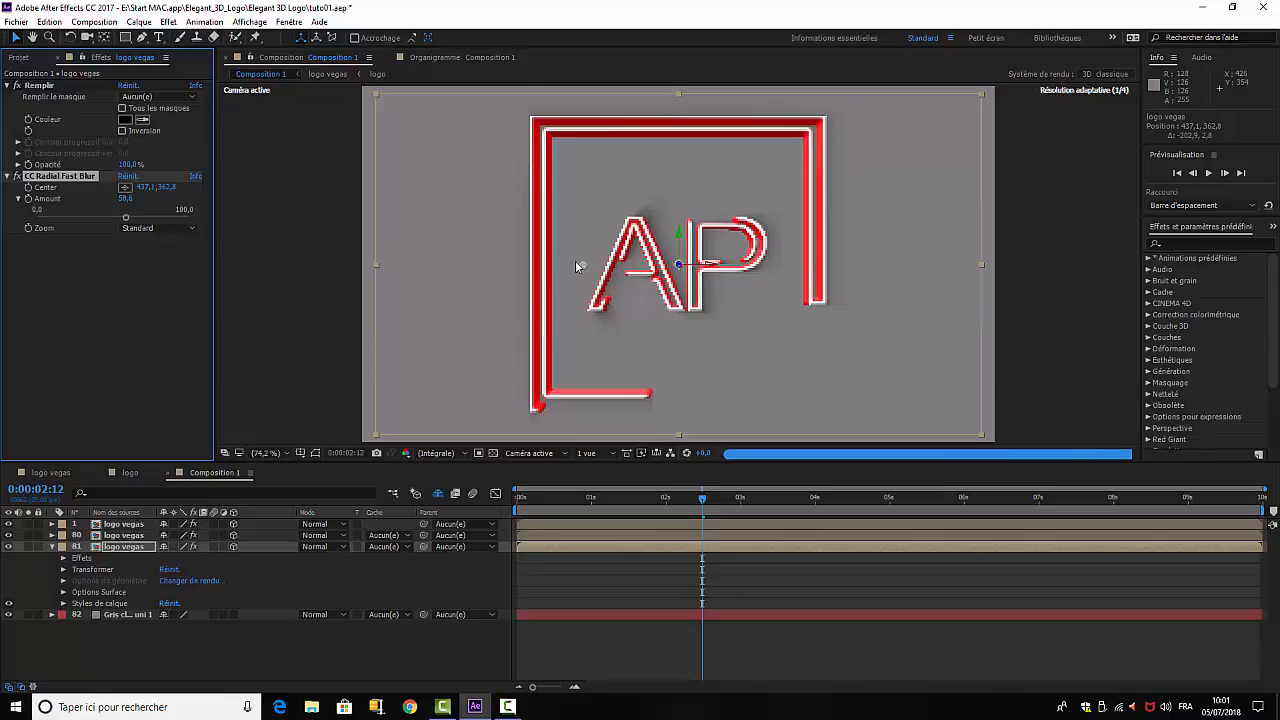
- Adjust the radial blur's centre to 468.1, 362.8 and collapse logo vegas layer 81
drag(576, 263, 561, 265)
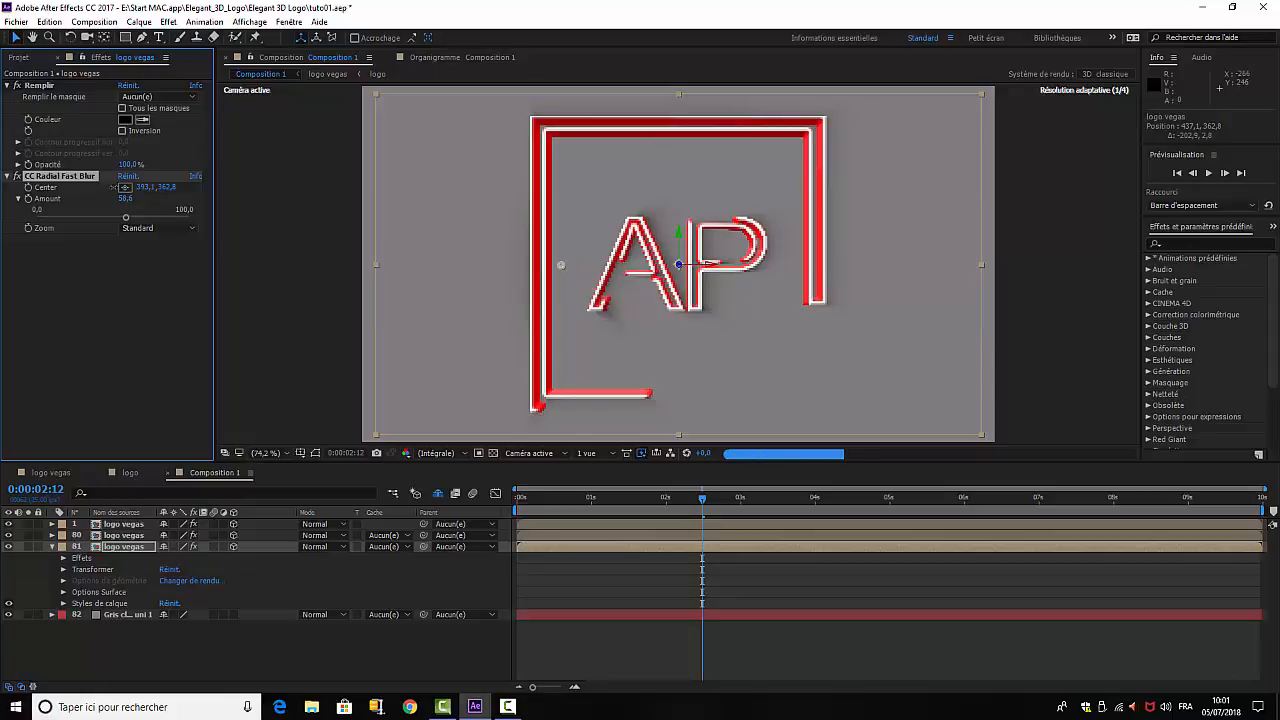
drag(113, 187, 183, 187)
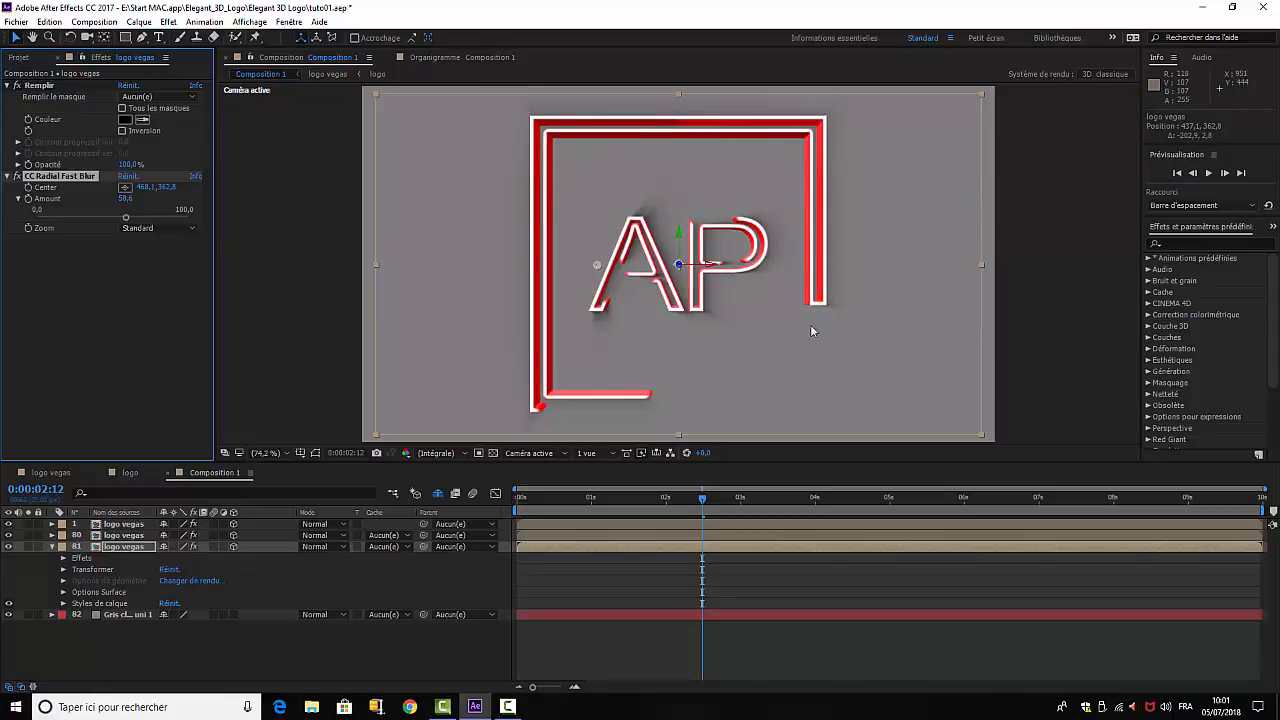
click(52, 547)
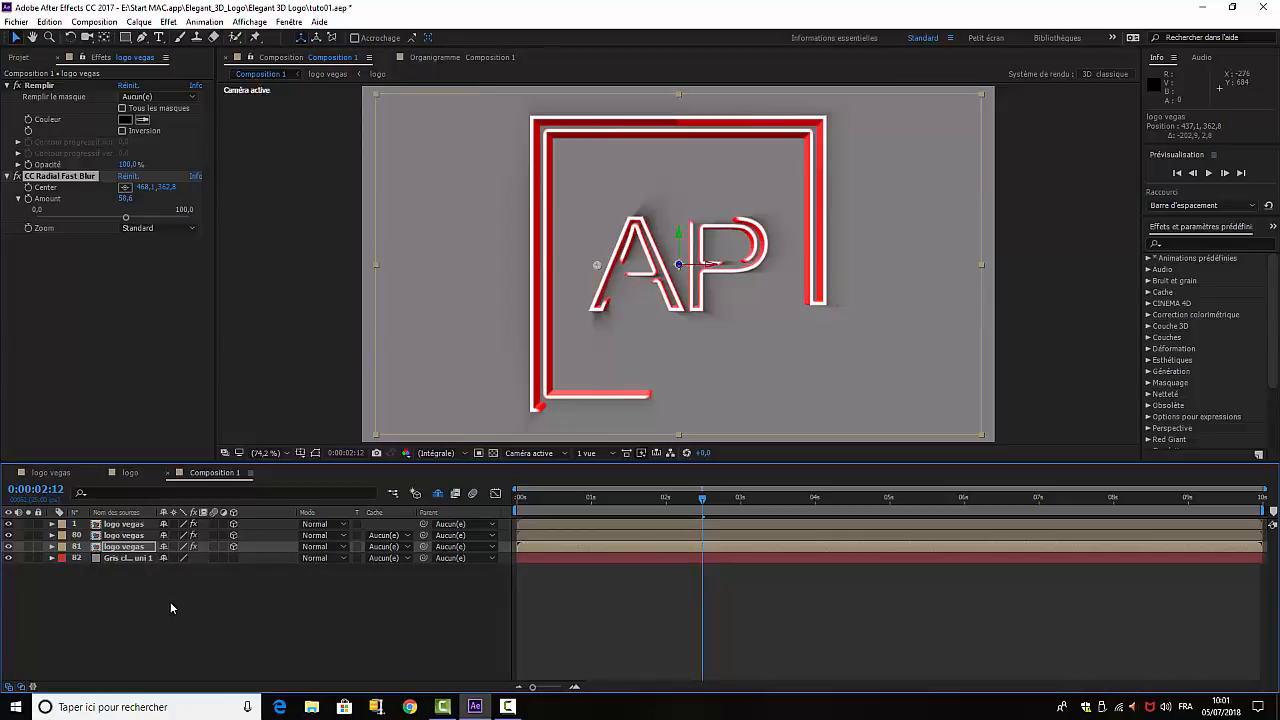
- Import Shine.png from the Elegant_3D_Logo folder into the project as footage
click(19, 57)
double_click(63, 324)
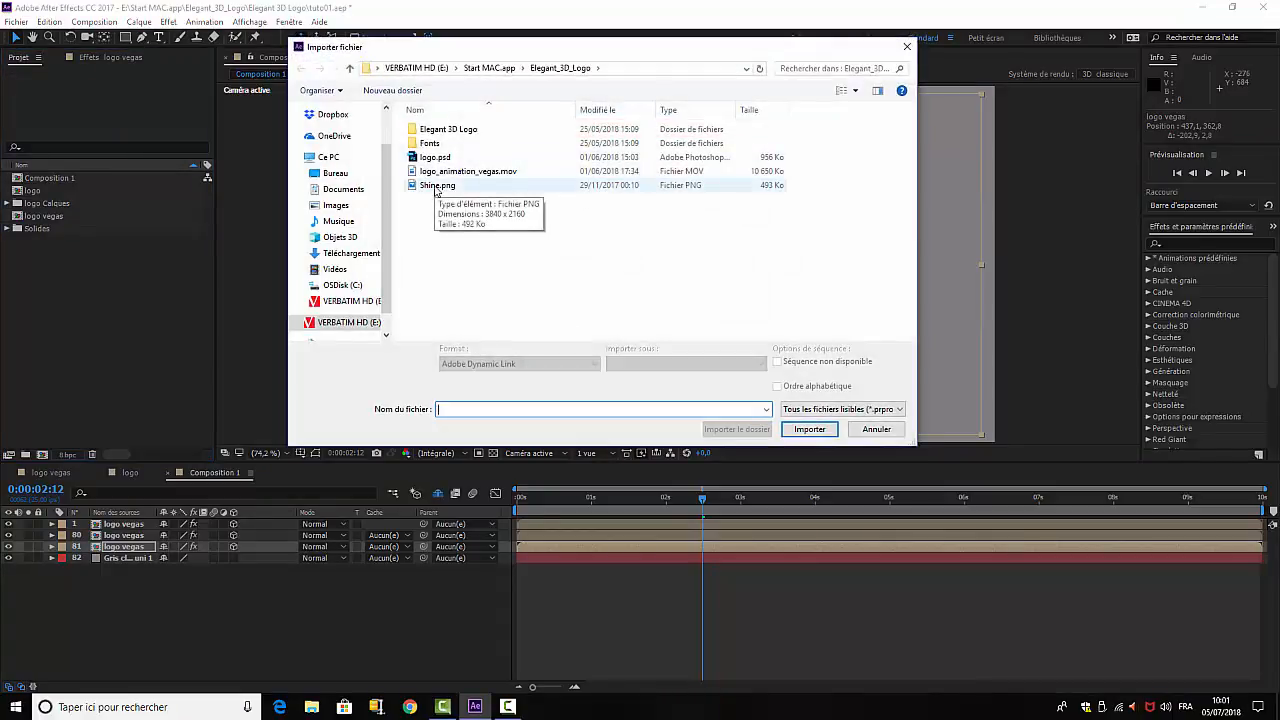
click(436, 186)
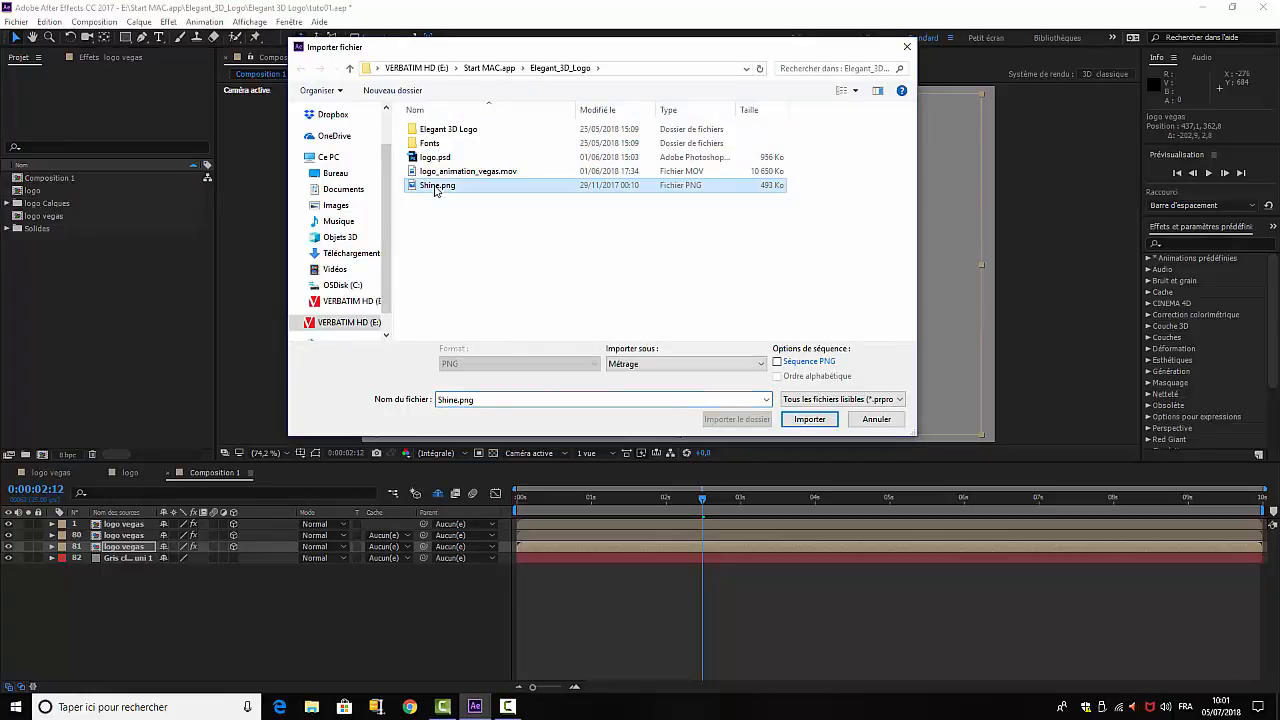
key(Return)
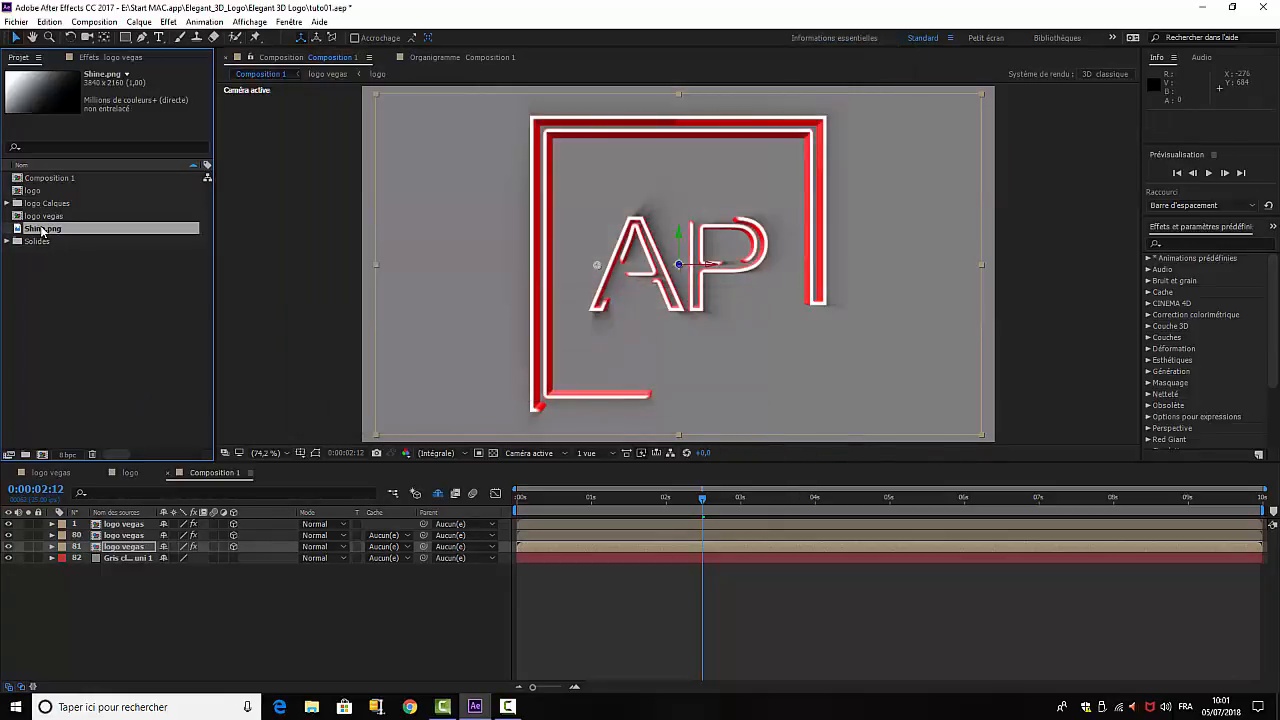
- Place Shine.png above all layers in Composition 1 and set its blending mode to Produit
drag(42, 230, 82, 526)
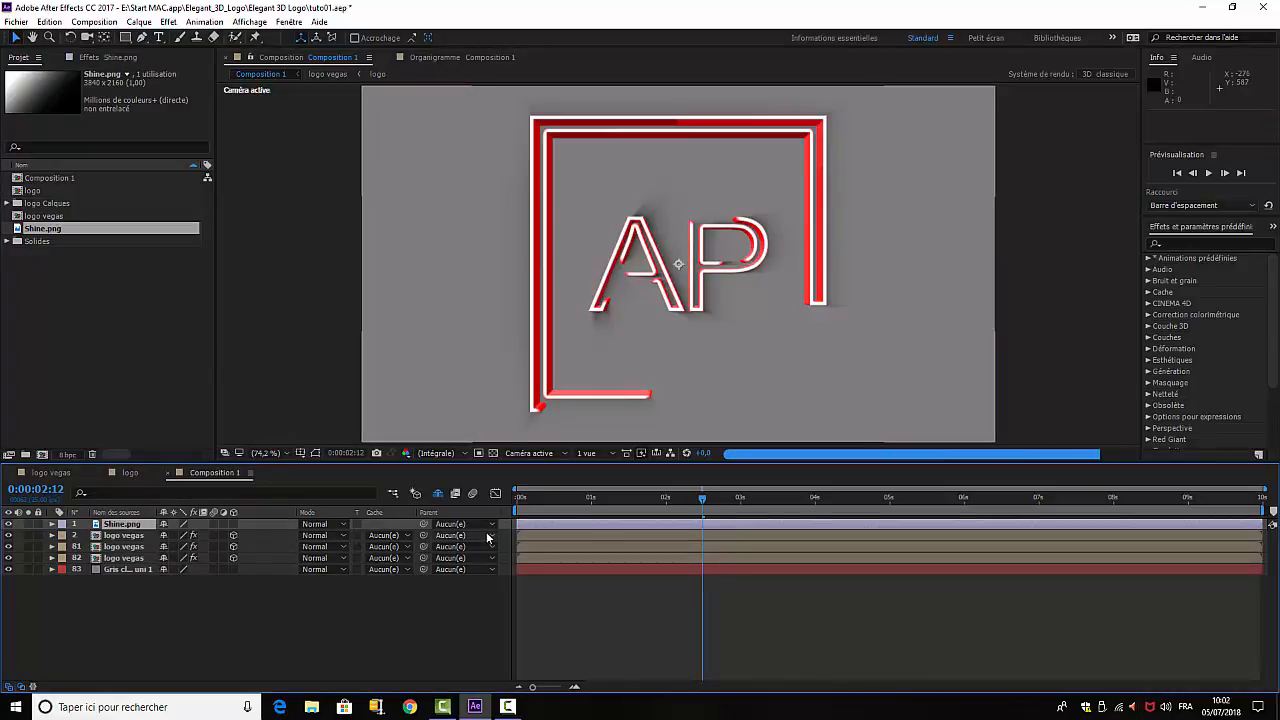
click(343, 524)
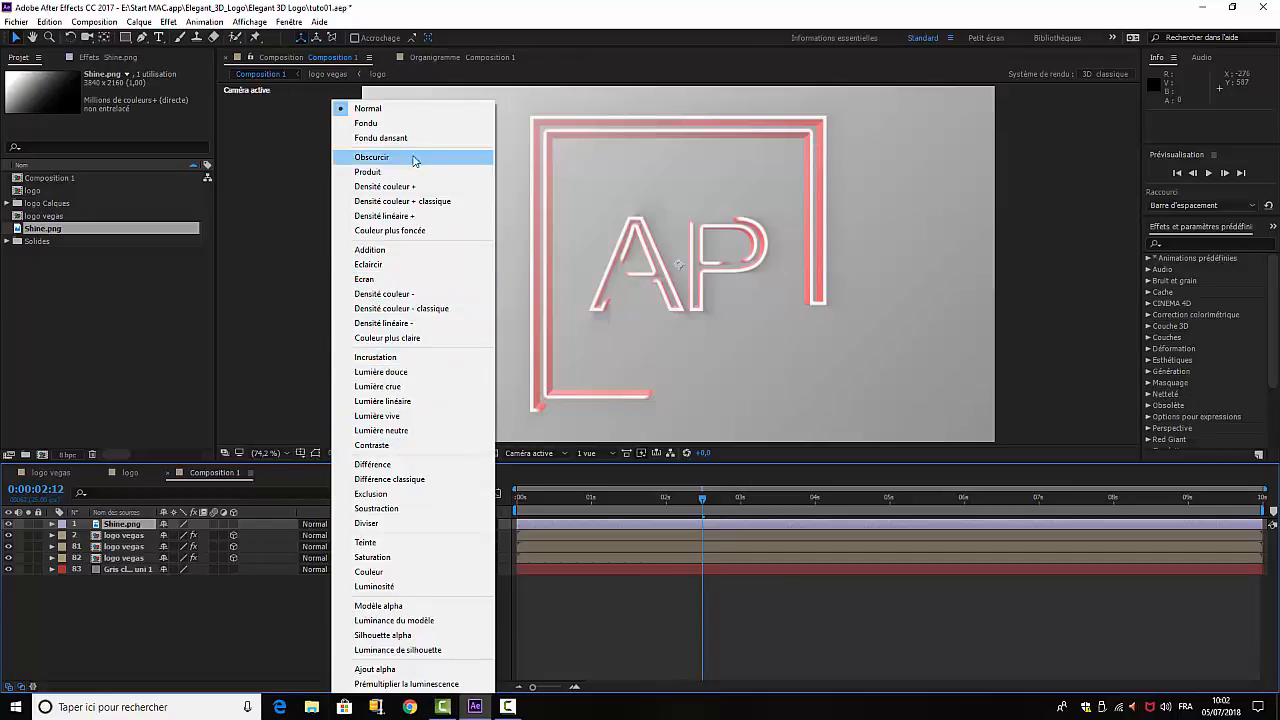
click(368, 172)
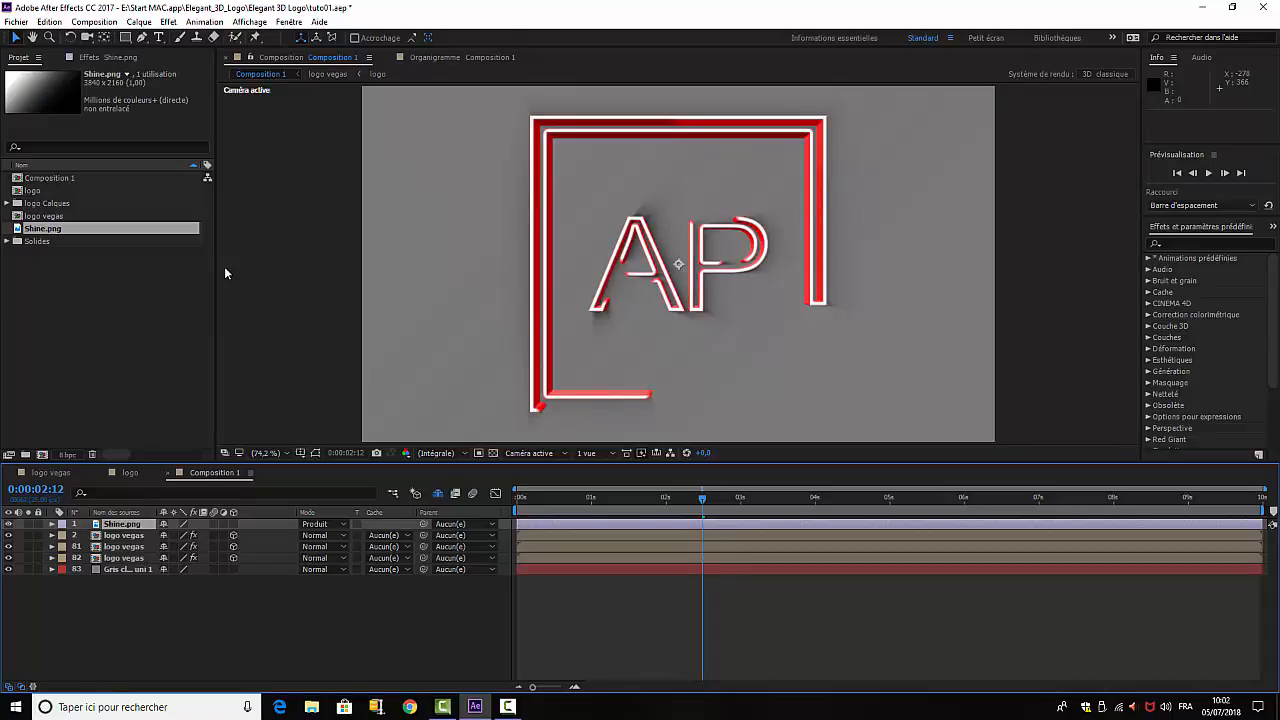
- End Composition 1's work area at 0:00:03:24 and preview the animation from near the start
drag(702, 499, 465, 630)
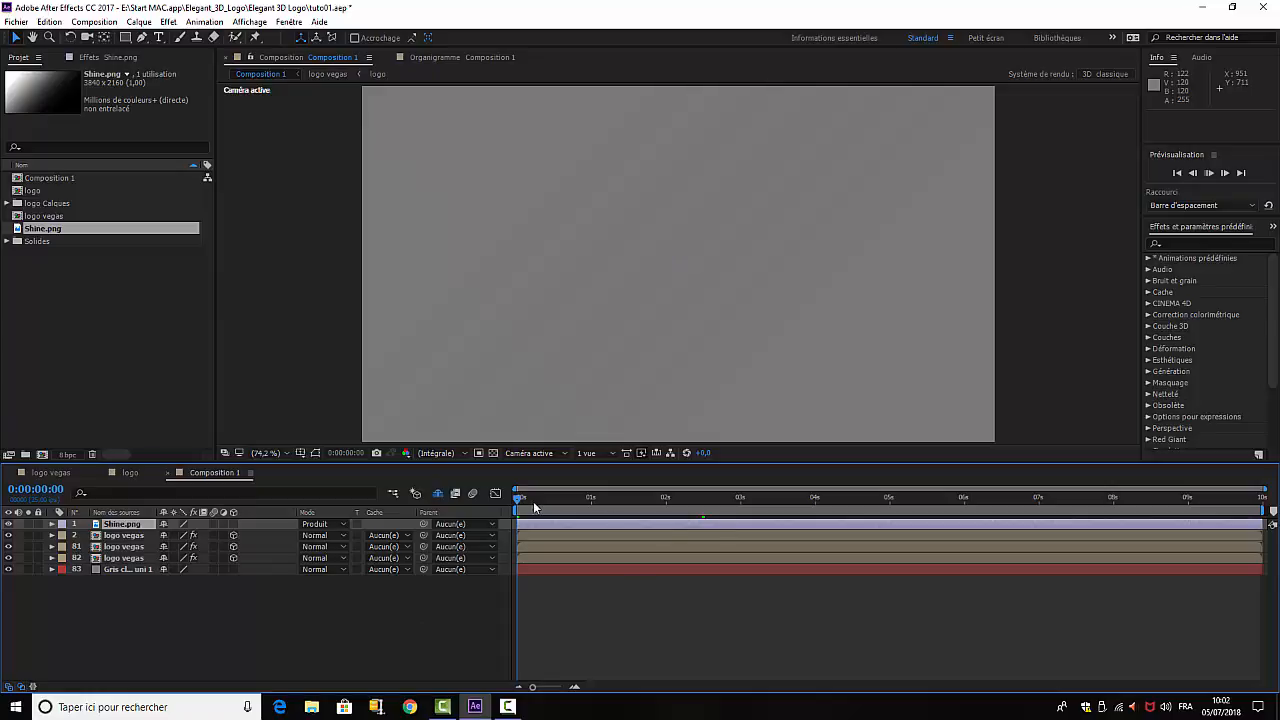
drag(519, 502, 624, 512)
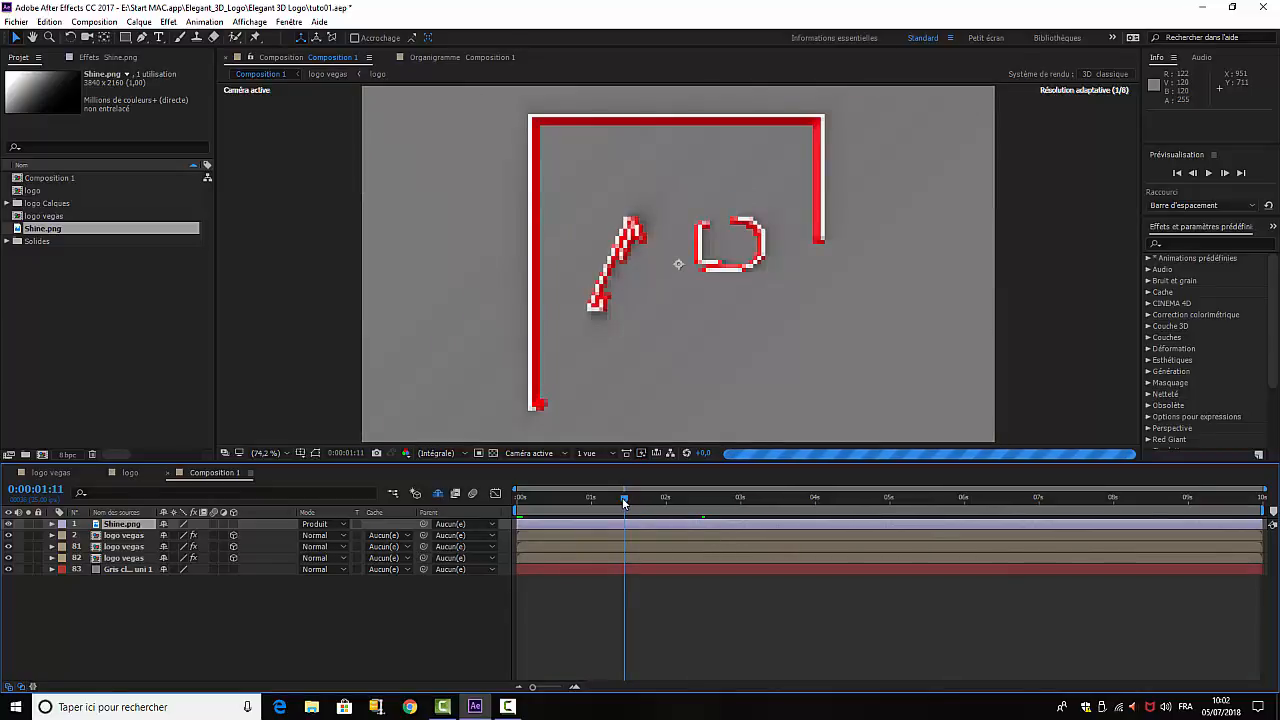
drag(625, 503, 520, 510)
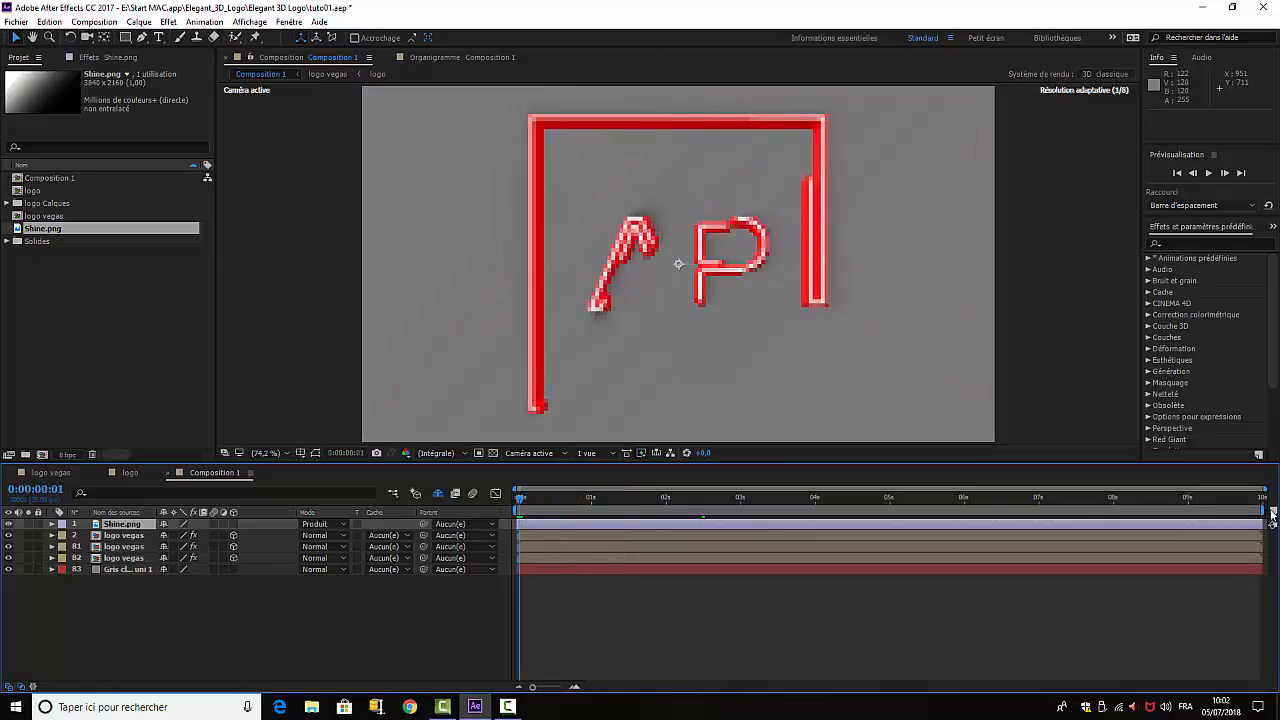
drag(1272, 523, 808, 527)
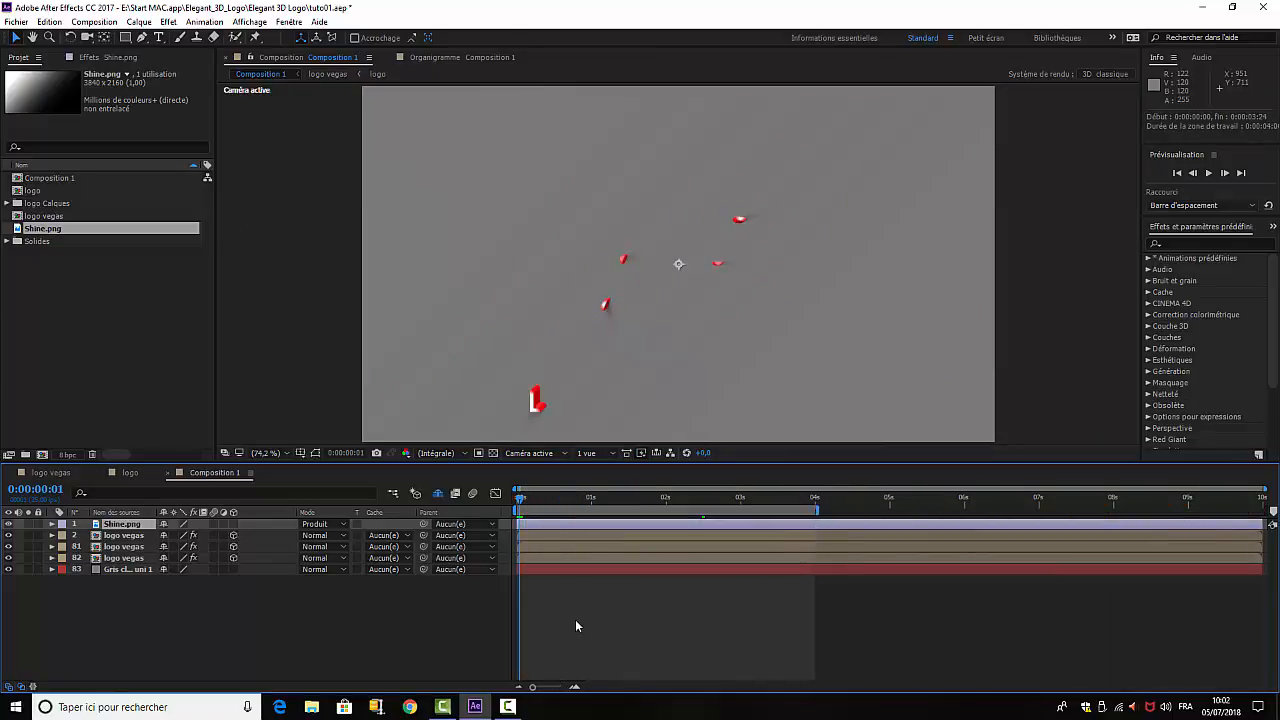
key(space)
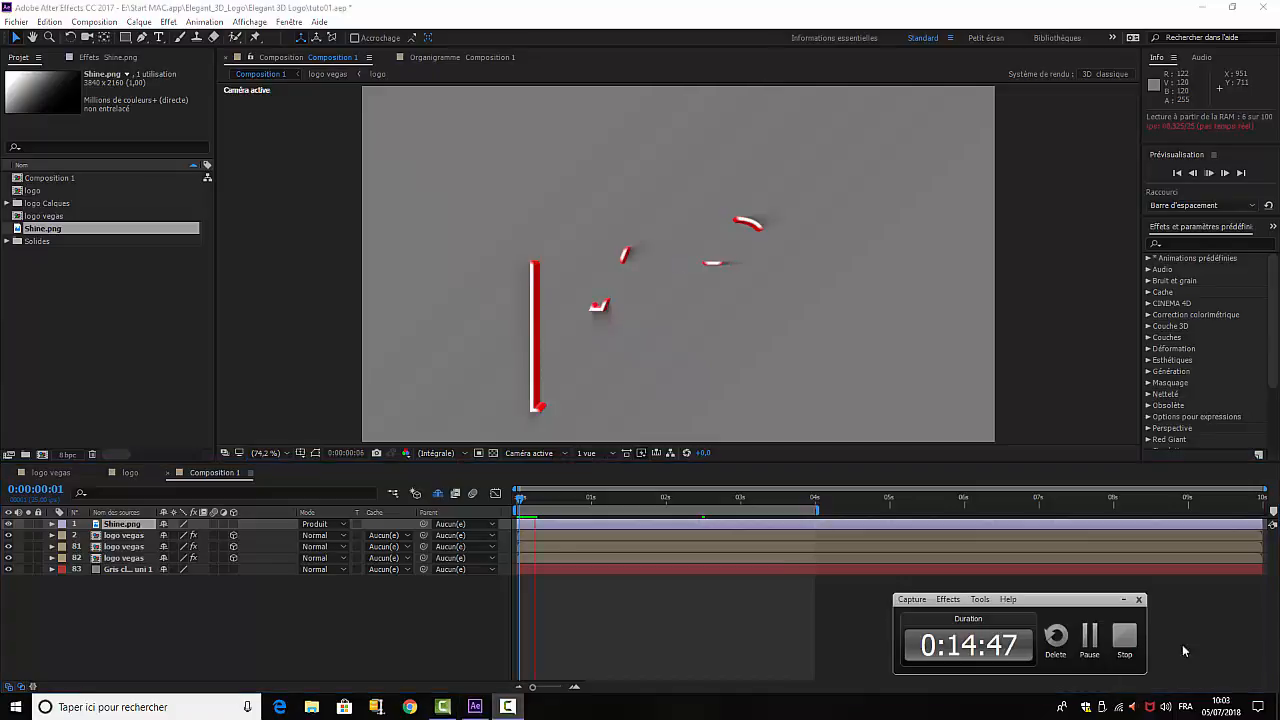
click(1096, 650)
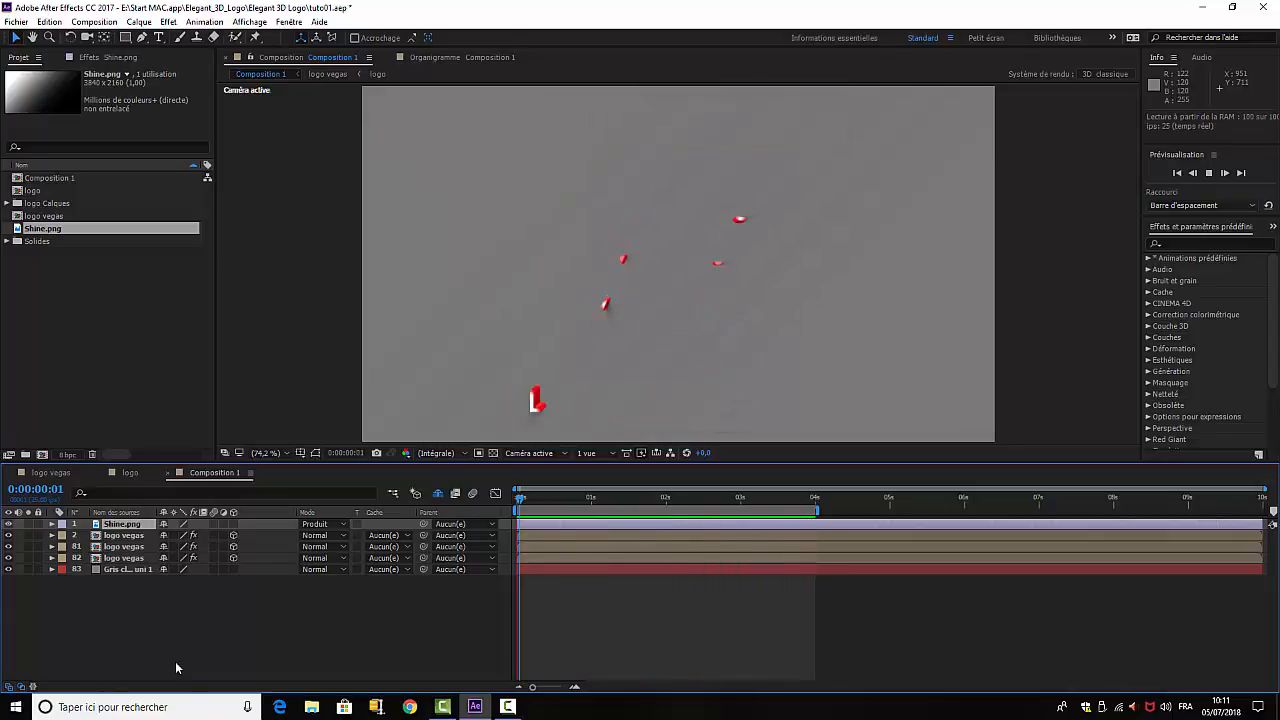
click(507, 707)
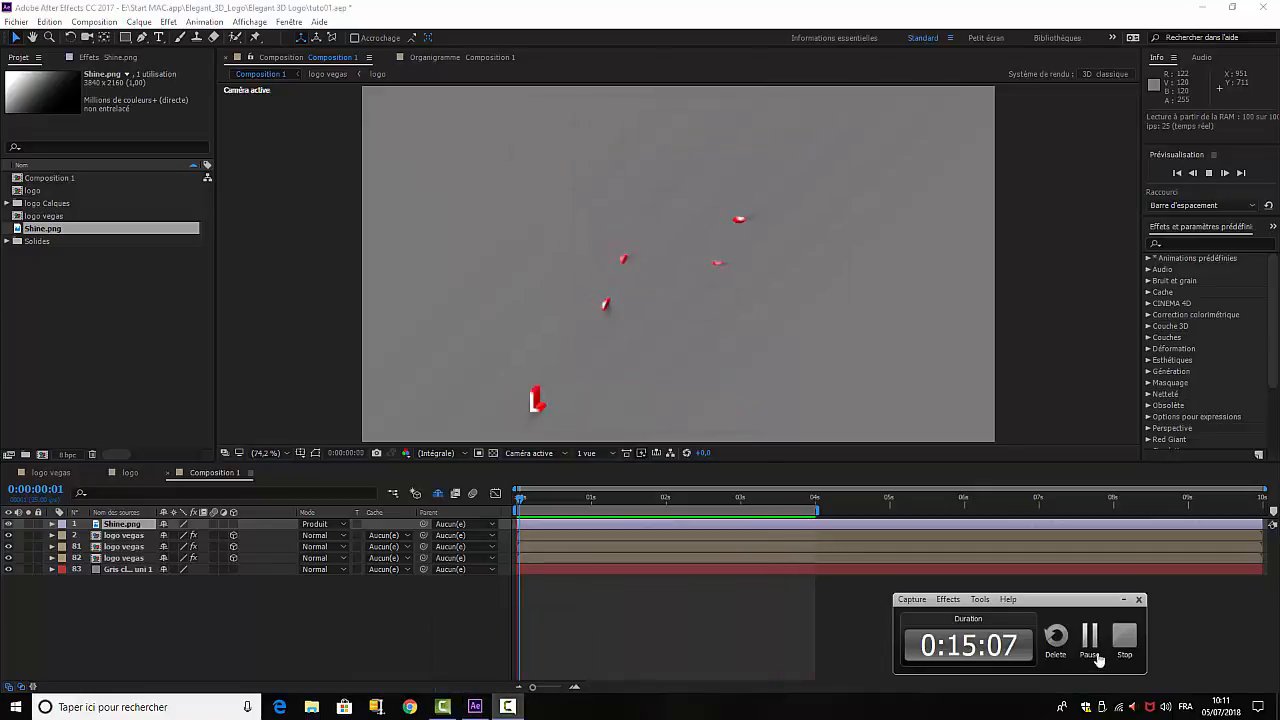
click(1090, 638)
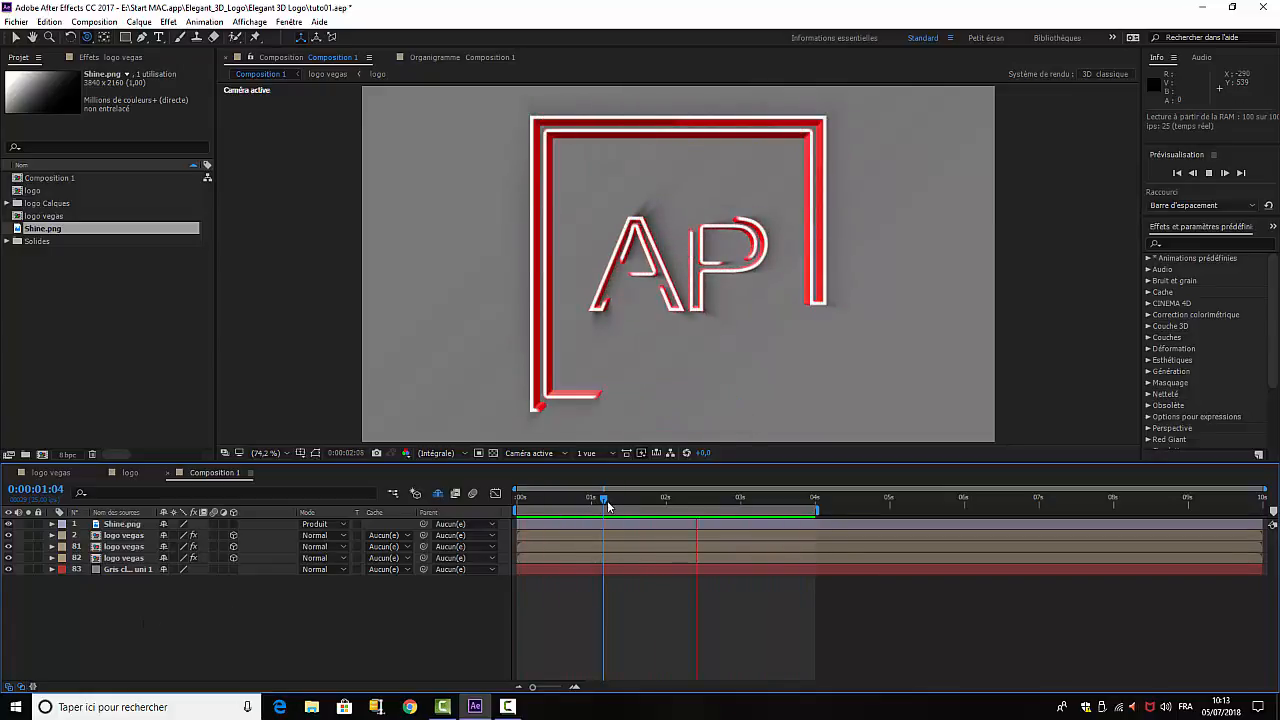
- Review the logo reveal in Composition 1 by scrubbing between about 1 and 3 seconds and playing it from the start
mouse_move(604, 501)
mouse_down()
mouse_move(520, 511)
mouse_move(761, 513)
mouse_move(506, 512)
mouse_move(739, 530)
mouse_move(518, 528)
mouse_move(794, 528)
mouse_move(540, 522)
mouse_move(642, 524)
mouse_up()
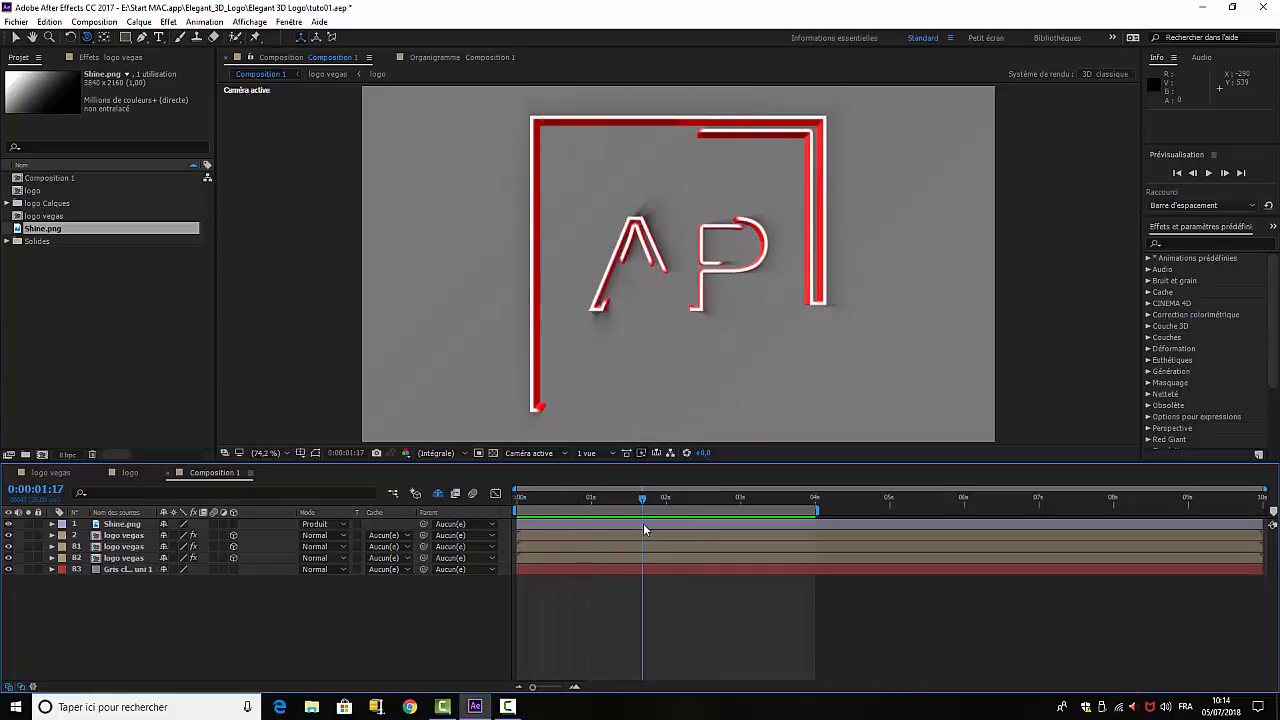
mouse_move(646, 526)
mouse_down()
mouse_move(706, 534)
mouse_move(535, 530)
mouse_move(811, 554)
mouse_move(519, 540)
mouse_move(618, 541)
mouse_up()
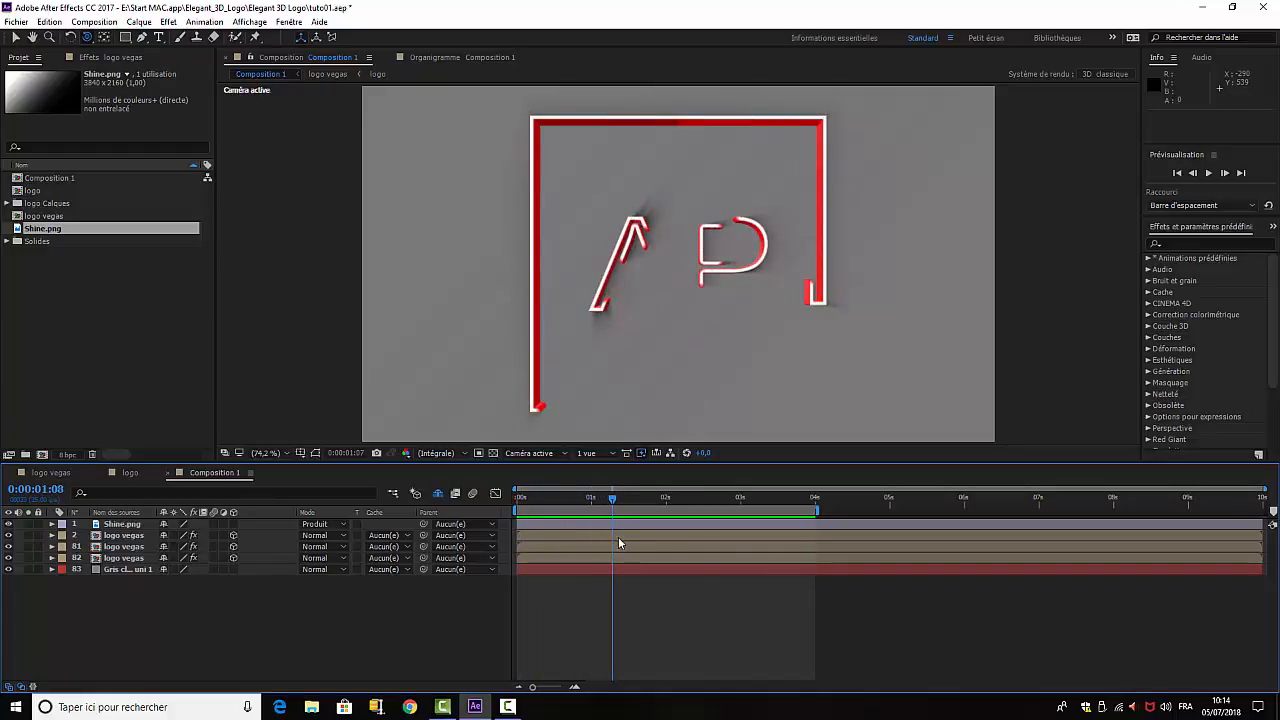
click(134, 473)
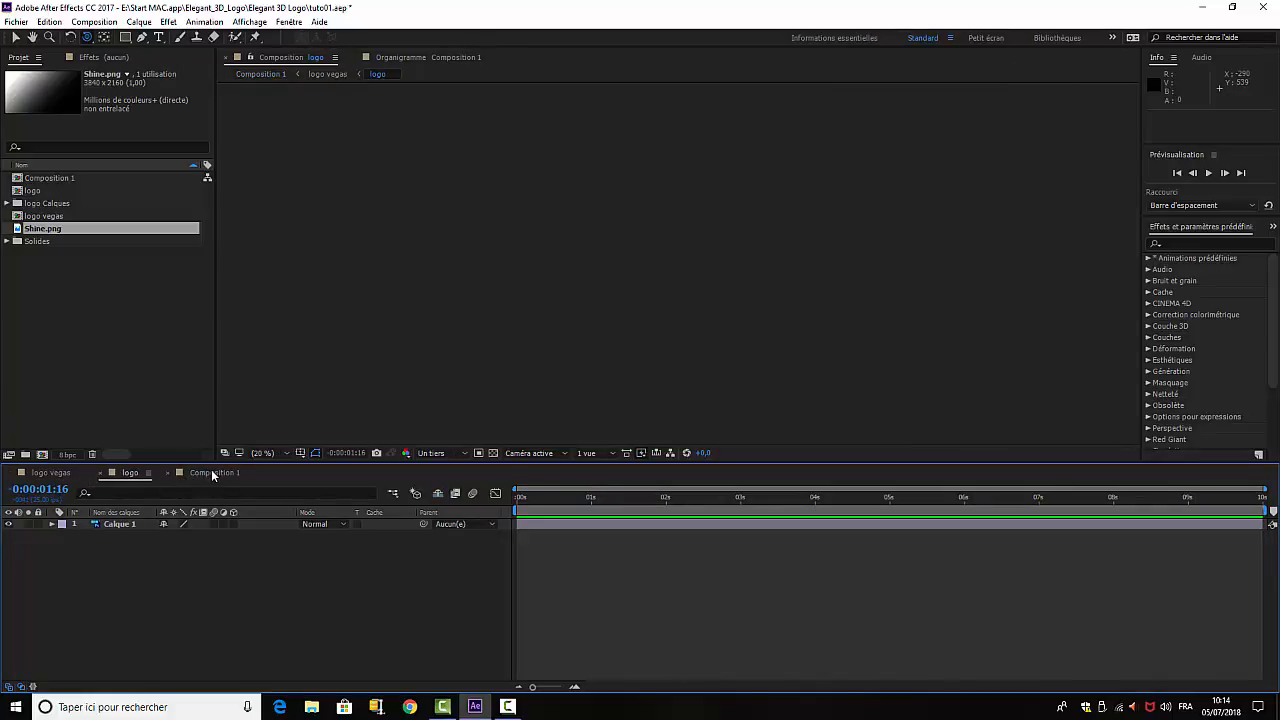
click(212, 473)
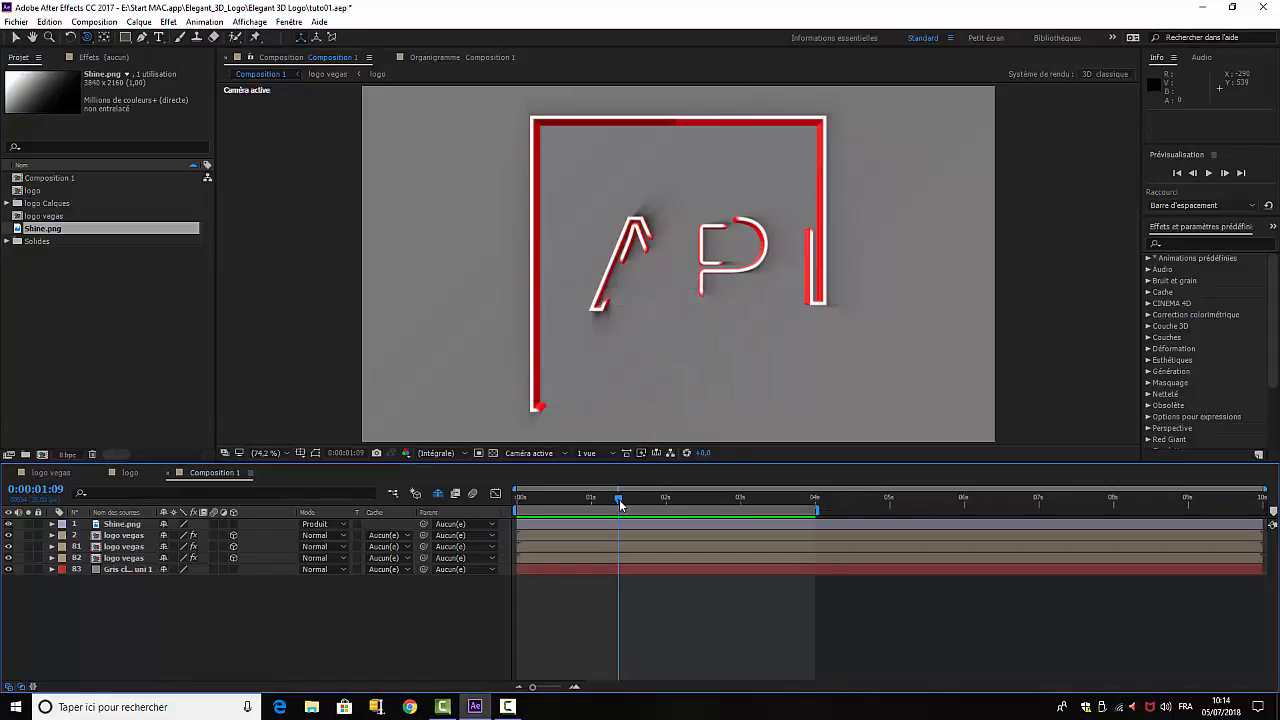
mouse_move(619, 499)
mouse_down()
mouse_move(780, 505)
mouse_move(566, 496)
mouse_move(560, 505)
mouse_move(775, 512)
mouse_move(545, 512)
mouse_move(769, 524)
mouse_move(551, 517)
mouse_move(732, 527)
mouse_move(531, 517)
mouse_move(760, 524)
mouse_up()
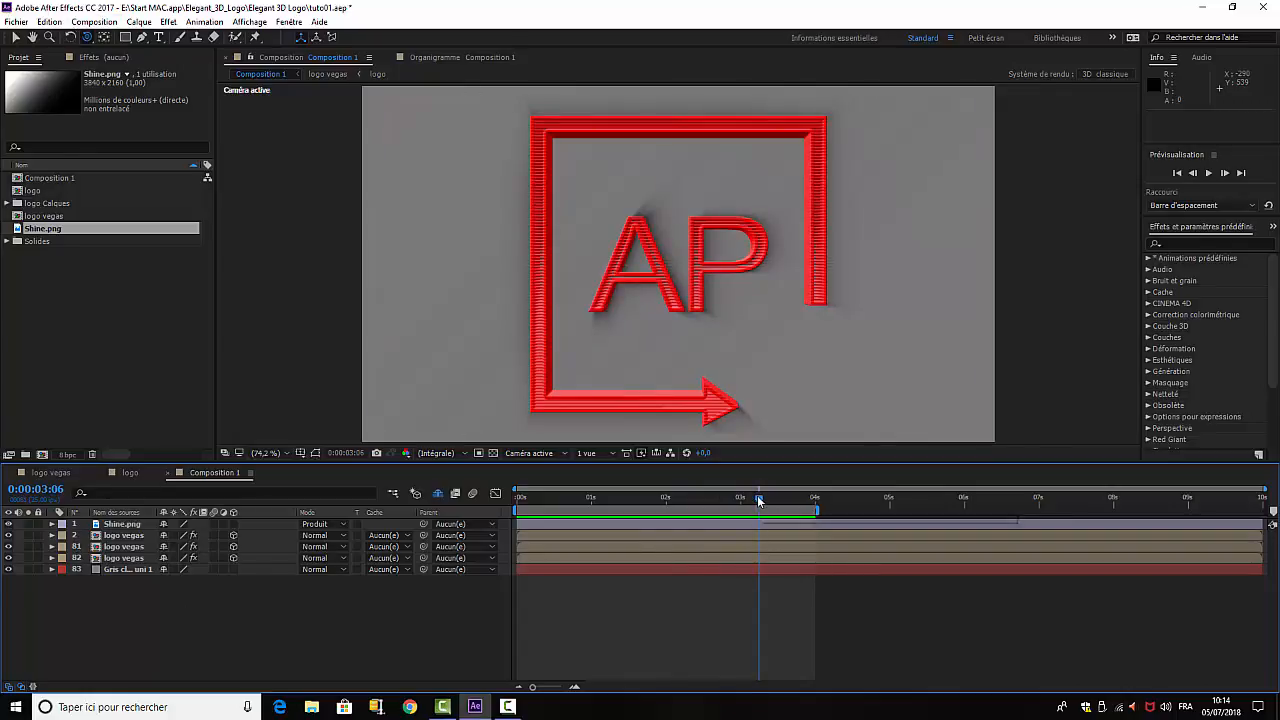
drag(757, 497, 498, 514)
key(space)
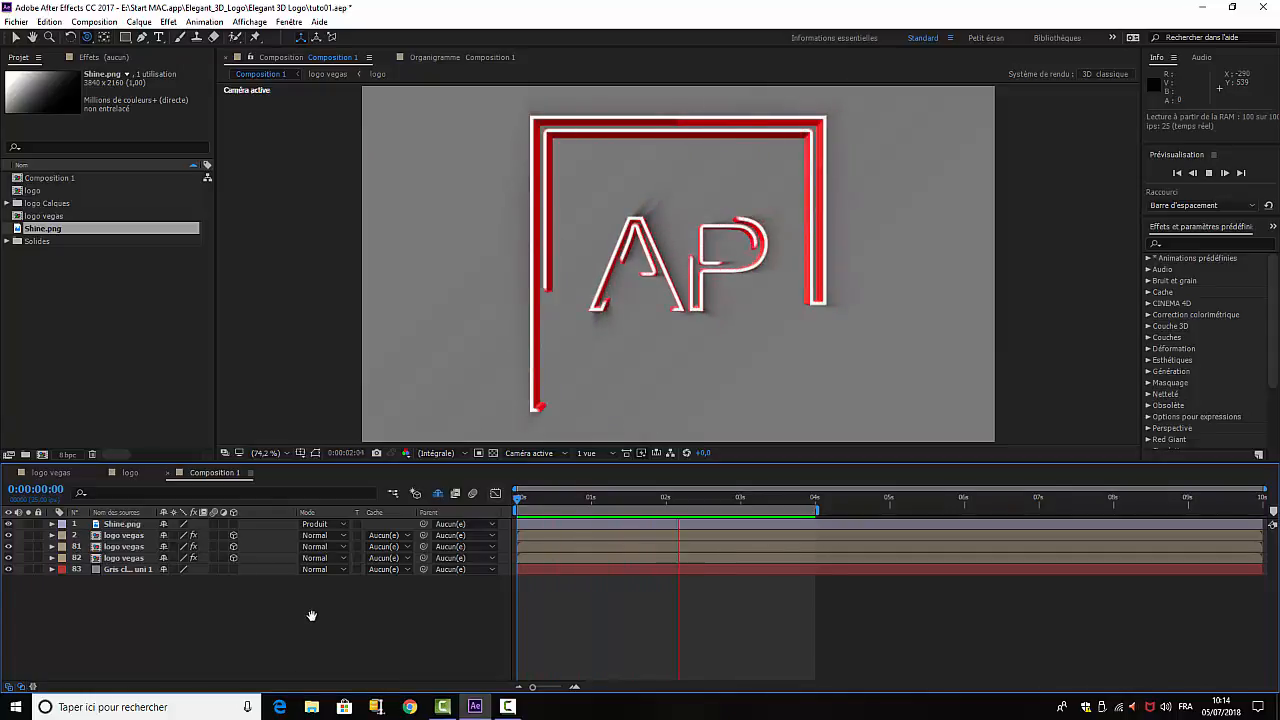
key(space)
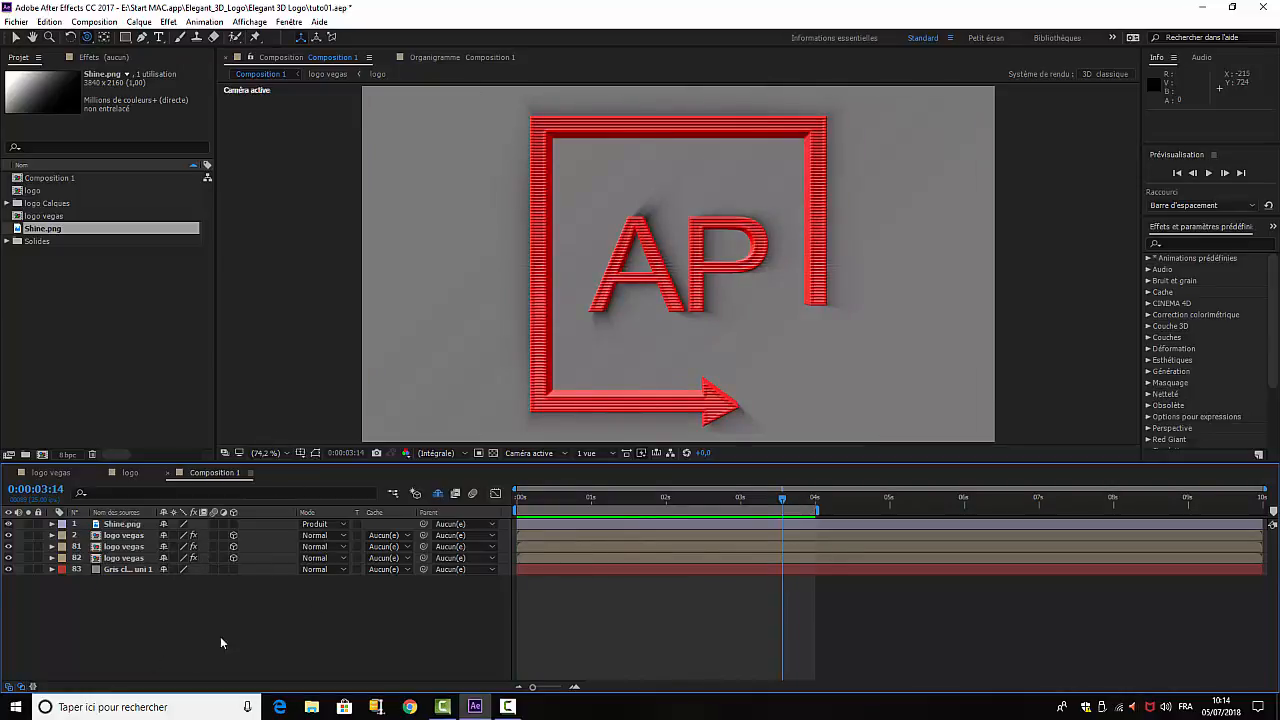
mouse_move(784, 497)
mouse_down()
mouse_move(520, 520)
mouse_move(800, 540)
mouse_move(556, 528)
mouse_move(522, 530)
mouse_move(792, 547)
mouse_move(511, 550)
mouse_move(790, 558)
mouse_move(604, 563)
mouse_up()
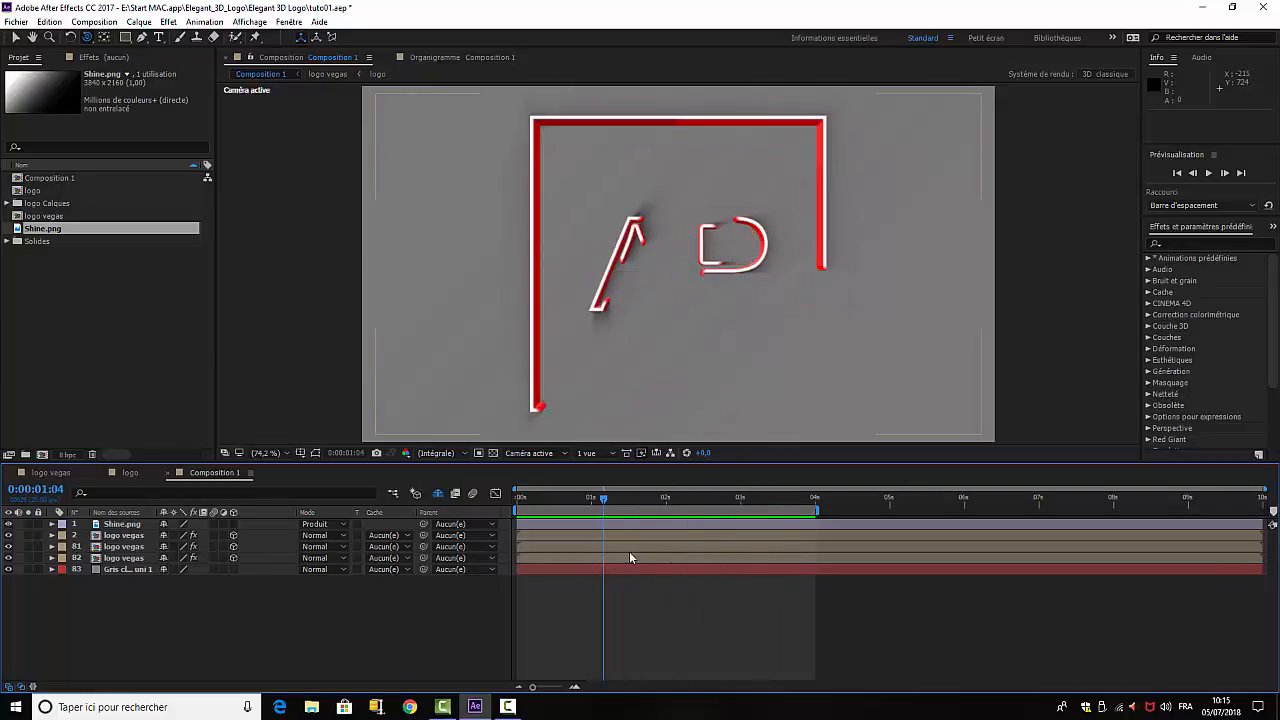